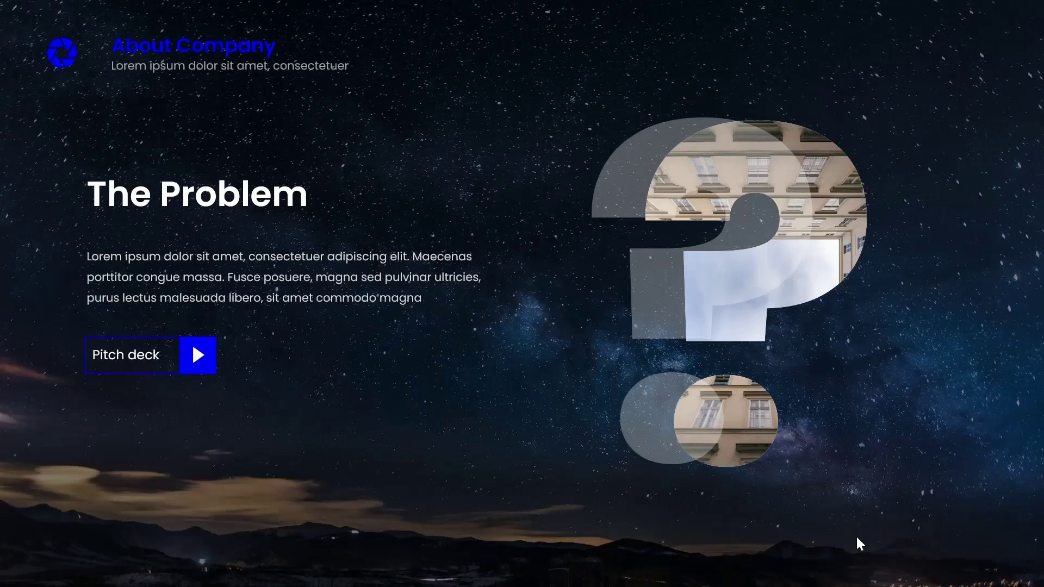
- Page through the finished pitch deck in the slideshow preview, through The Solution slides
{"action": "left_click", "coordinate": [856, 537]}
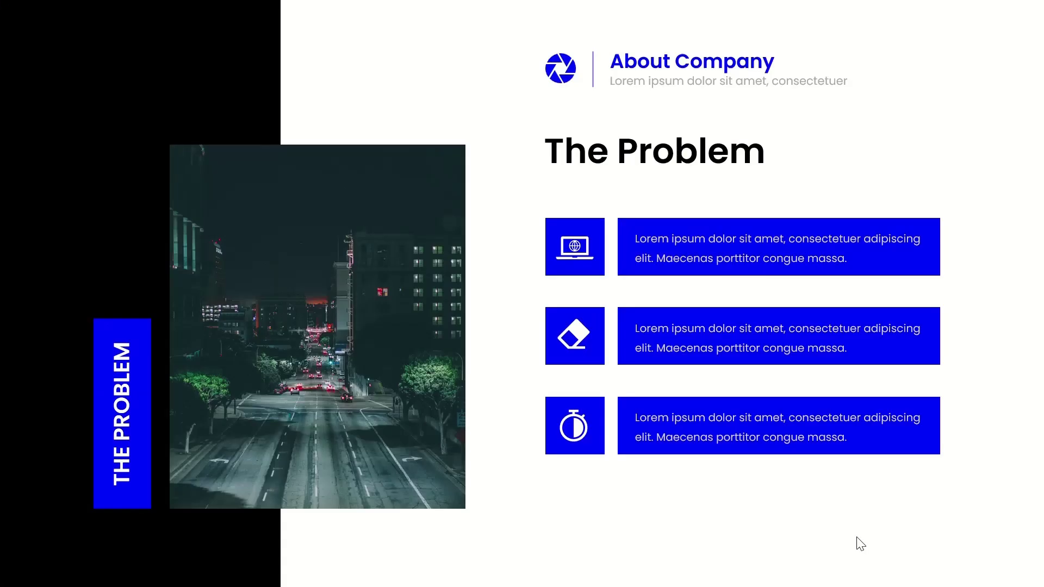
{"action": "left_click", "coordinate": [856, 538]}
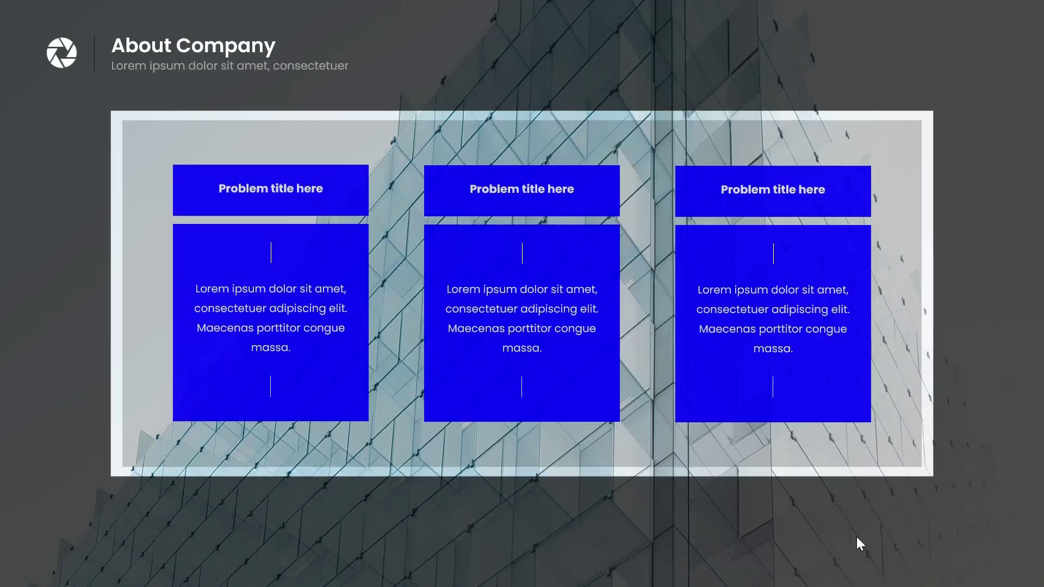
{"action": "left_click", "coordinate": [856, 536]}
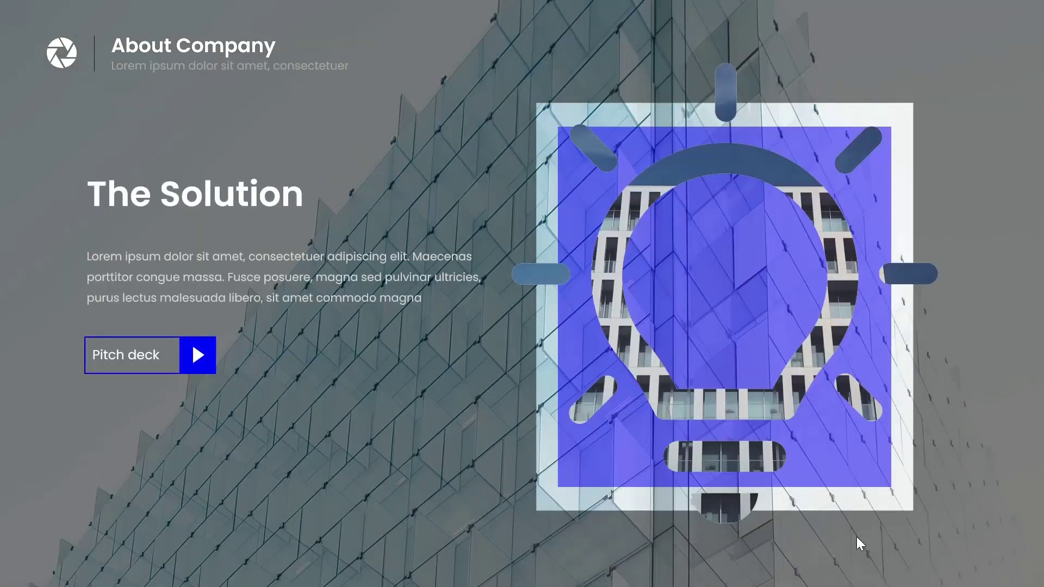
{"action": "left_click", "coordinate": [856, 537]}
- Add a text box with The Problem heading and lorem body, and copy the heading to the right
{"action": "key", "text": "Escape"}
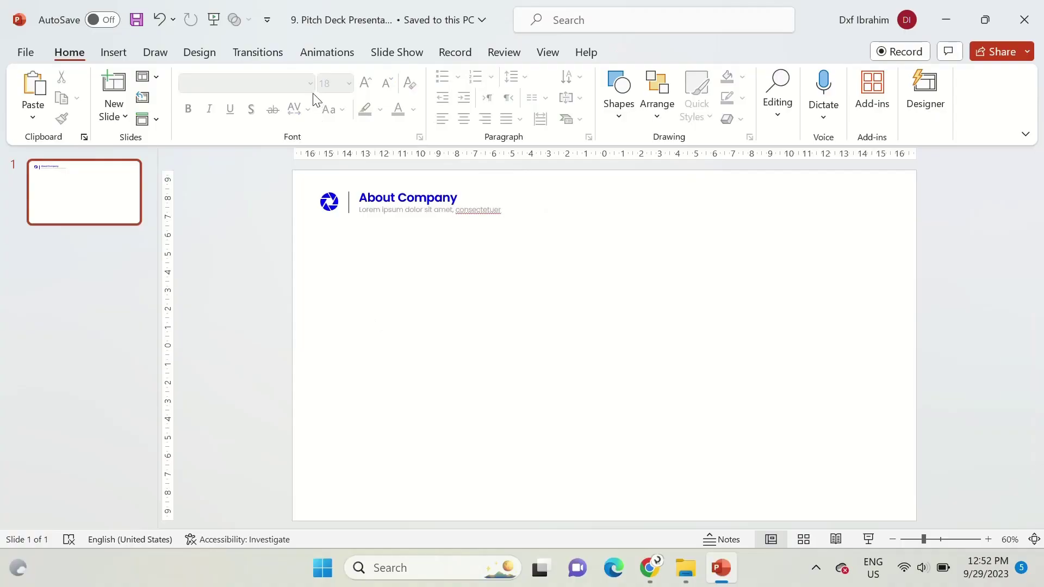
{"action": "left_click", "coordinate": [617, 98]}
{"action": "left_click", "coordinate": [611, 154]}
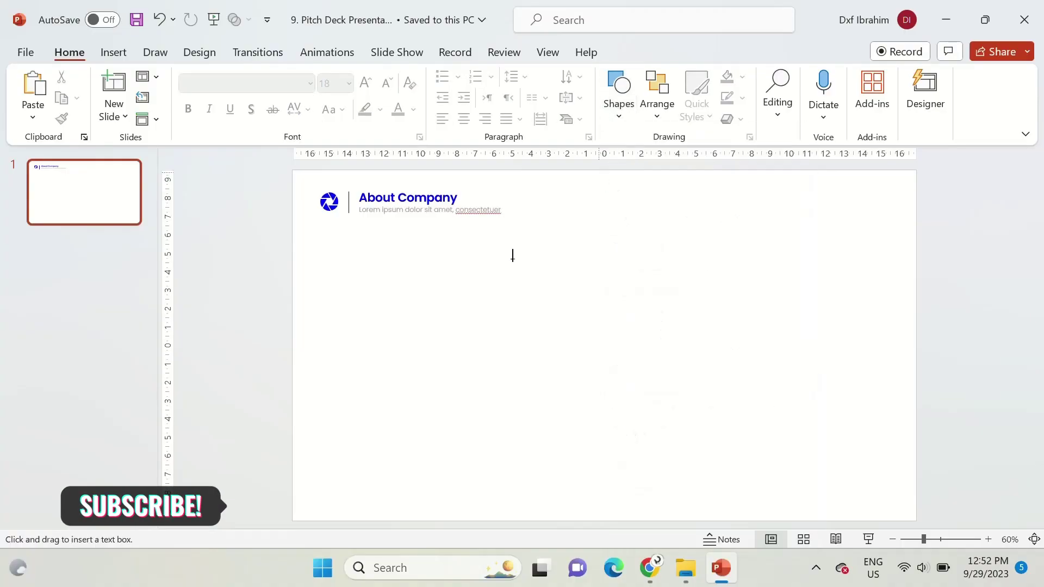
{"action": "left_click_drag", "start_coordinate": [366, 300], "coordinate": [478, 321]}
{"action": "key", "text": "ctrl+v"}
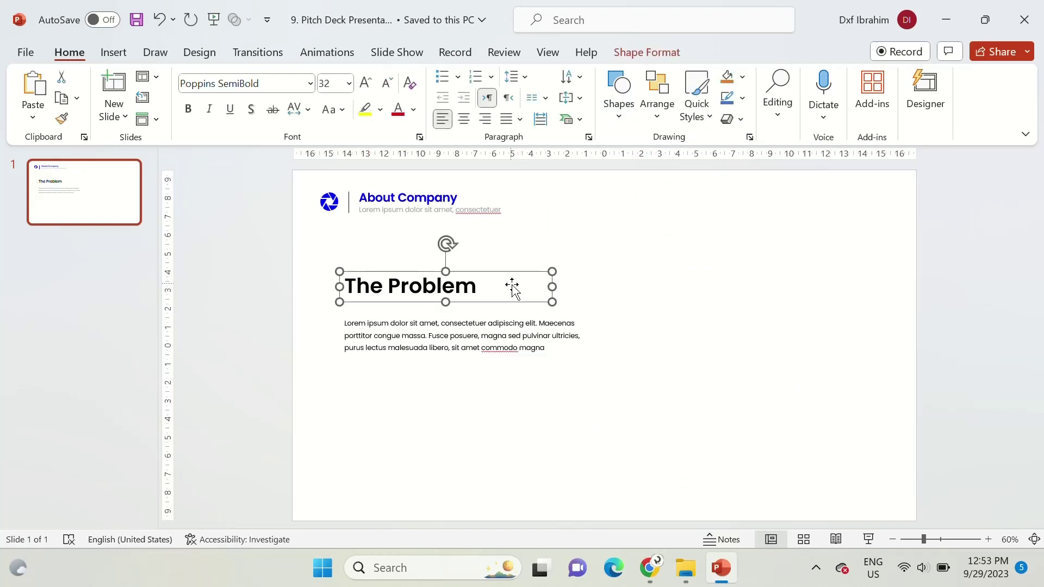
{"action": "left_click_drag", "start_coordinate": [507, 288], "coordinate": [787, 294]}
- Replace the copied heading's text with '?' in Poppins ExtraBold and shrink its box
{"action": "triple_click", "coordinate": [742, 294]}
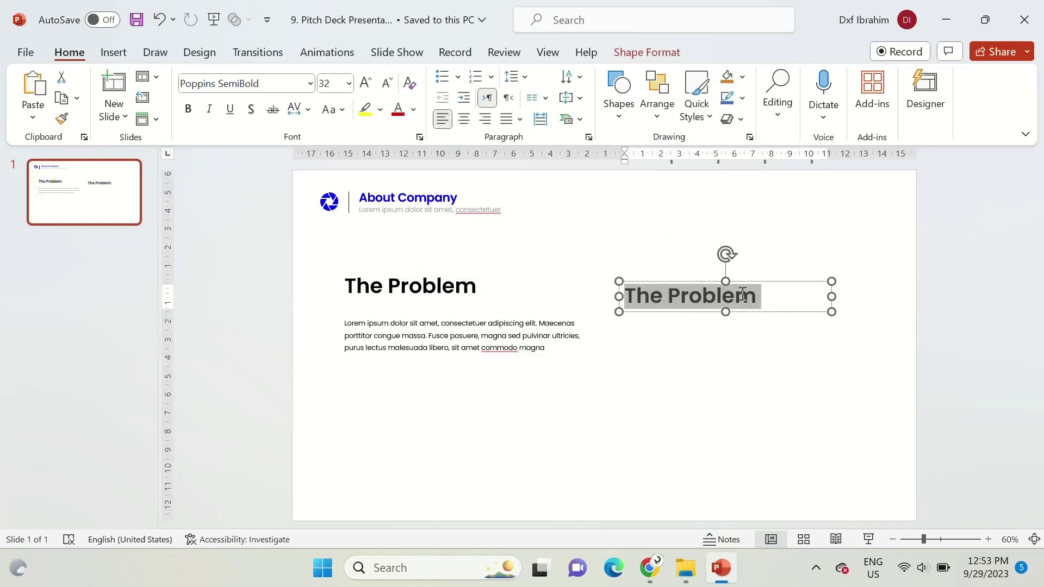
{"action": "type", "text": "?"}
{"action": "mouse_move", "coordinate": [831, 296]}
{"action": "left_mouse_down"}
{"action": "mouse_move", "coordinate": [676, 296]}
{"action": "mouse_move", "coordinate": [688, 294]}
{"action": "left_mouse_up"}
{"action": "left_click", "coordinate": [275, 83]}
{"action": "type", "text": "ExtraBold"}
{"action": "key", "text": "Return"}
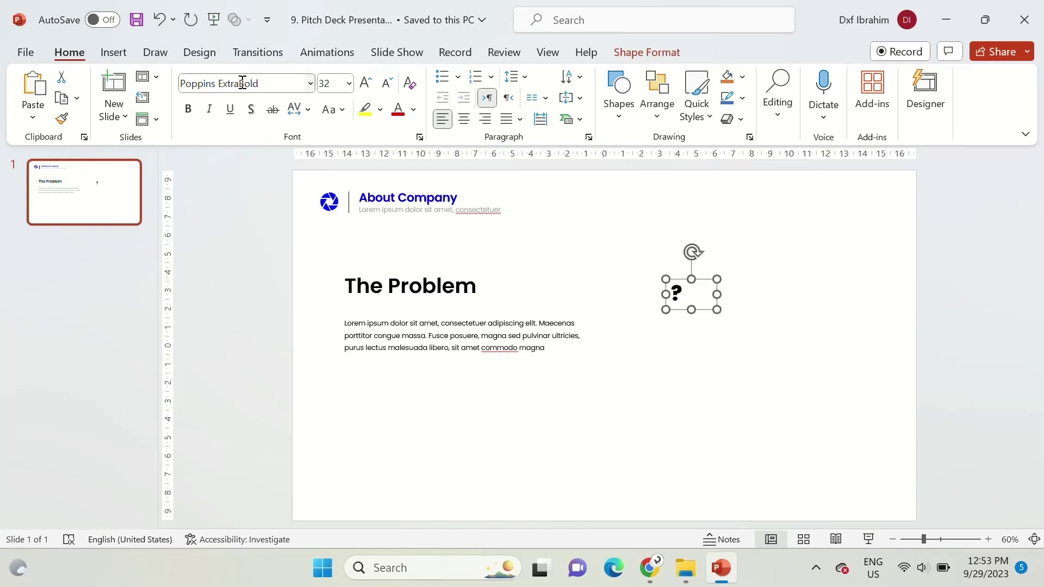
{"action": "left_click", "coordinate": [586, 204]}
{"action": "left_click", "coordinate": [620, 103]}
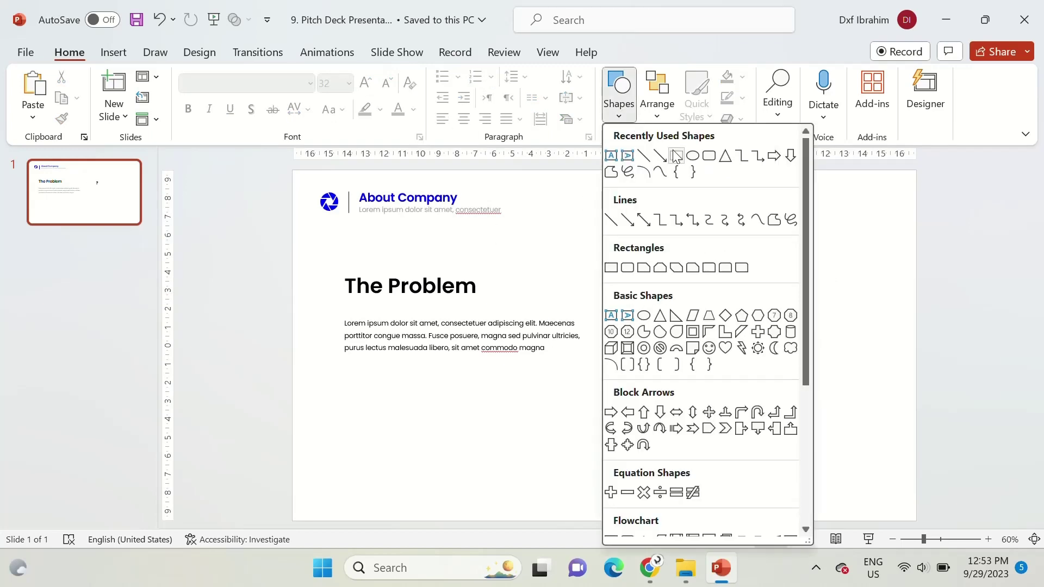
- Draw a rectangle behind the '?' and intersect the two into a blue question-mark shape
{"action": "left_click", "coordinate": [675, 155]}
{"action": "left_click_drag", "start_coordinate": [640, 262], "coordinate": [716, 333]}
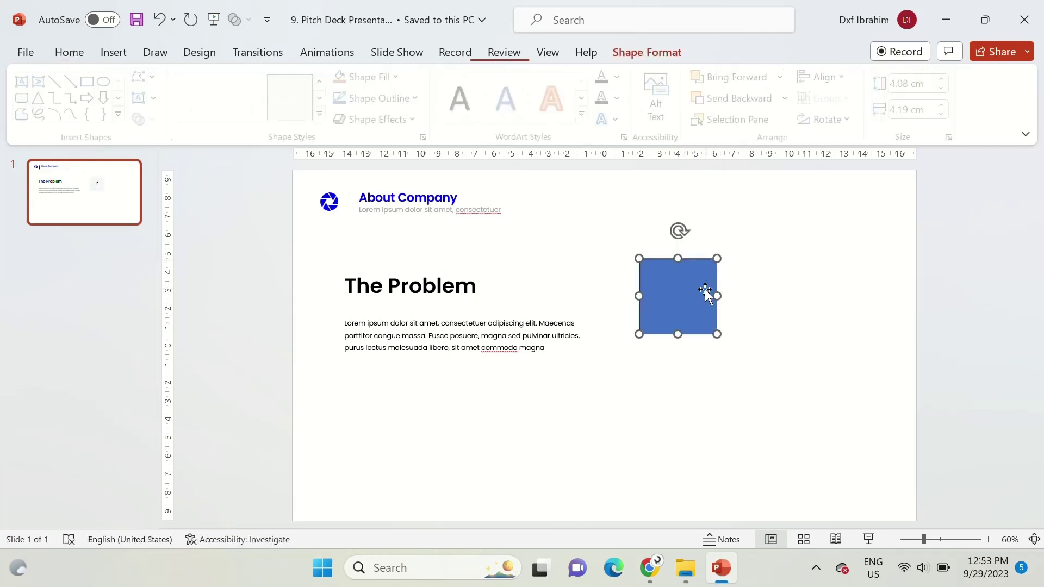
{"action": "right_click", "coordinate": [706, 290]}
{"action": "left_click", "coordinate": [764, 236]}
{"action": "left_click", "coordinate": [675, 294], "text": "shift"}
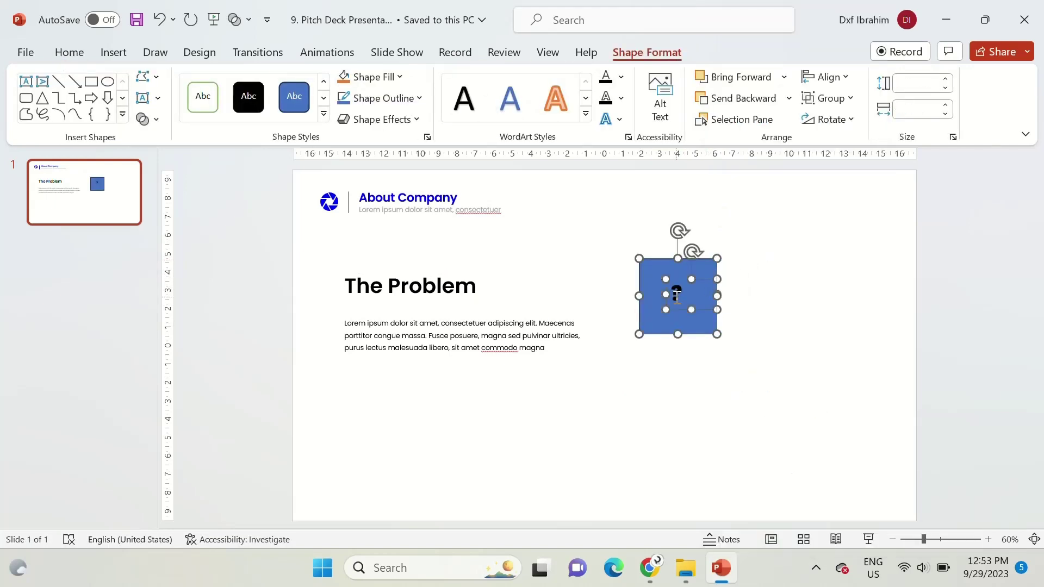
{"action": "left_click", "coordinate": [148, 119]}
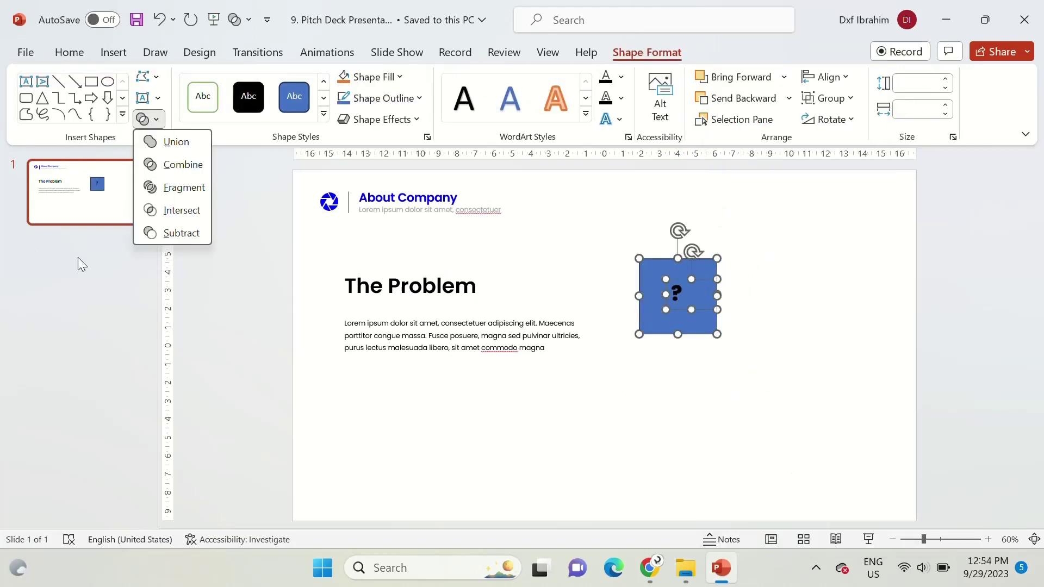
{"action": "left_click", "coordinate": [181, 210]}
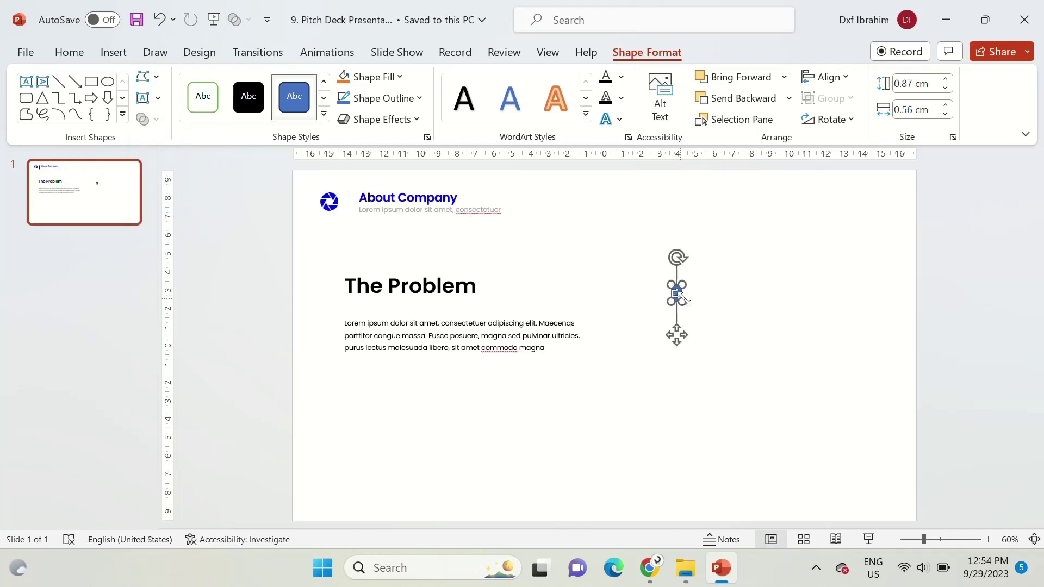
- Enlarge the question-mark shape and reposition it on the right side of the slide
{"action": "left_click_drag", "start_coordinate": [719, 355], "coordinate": [794, 459]}
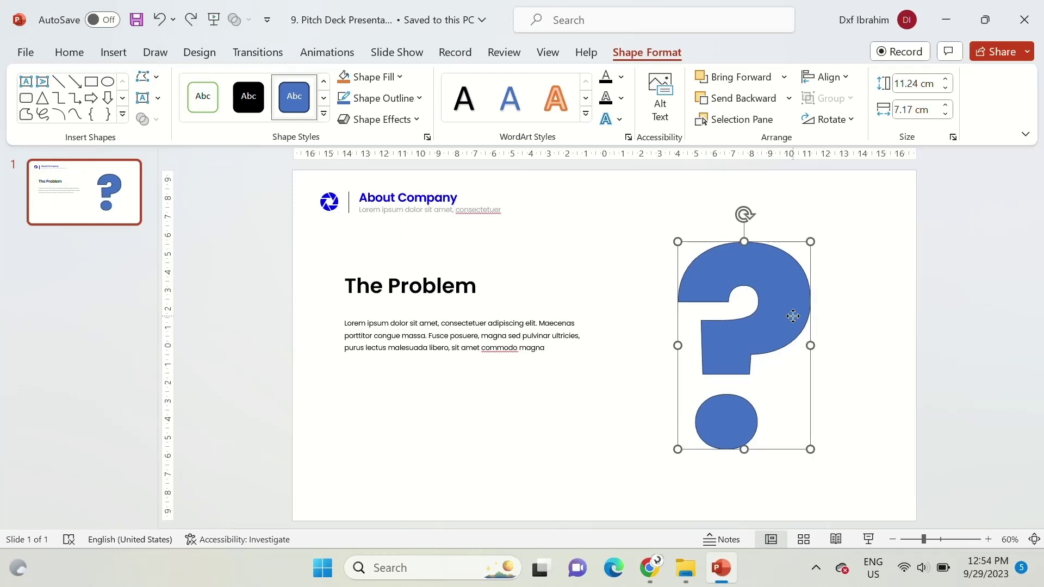
{"action": "mouse_move", "coordinate": [769, 348]}
{"action": "left_mouse_down"}
{"action": "mouse_move", "coordinate": [783, 314]}
{"action": "mouse_move", "coordinate": [755, 301]}
{"action": "left_mouse_up"}
{"action": "left_click", "coordinate": [600, 263]}
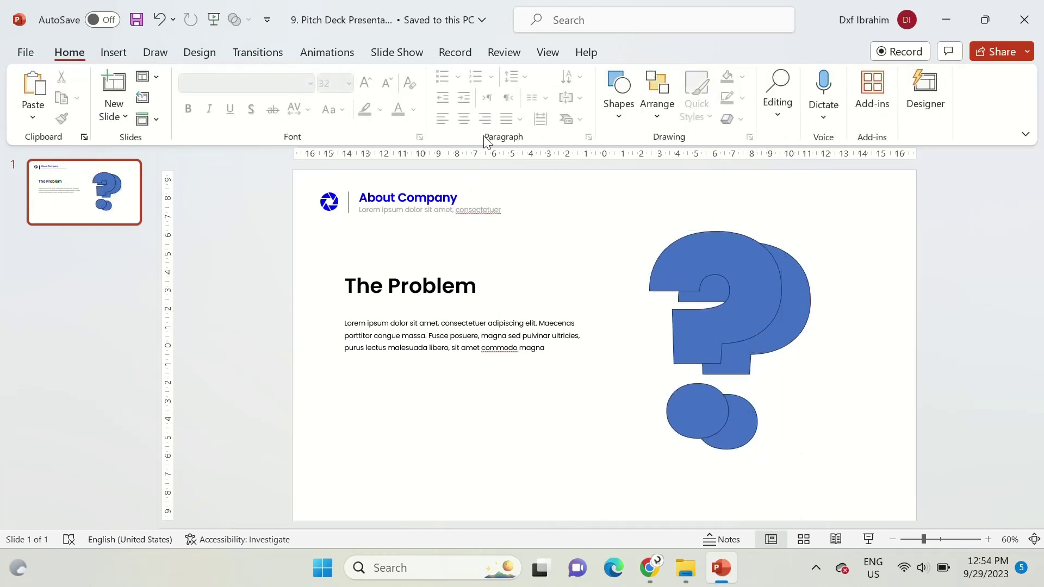
{"action": "left_click", "coordinate": [618, 95]}
- Draw a blue rectangle below the body text as a left-aligned 'Pitch deck' button
{"action": "left_click", "coordinate": [612, 267]}
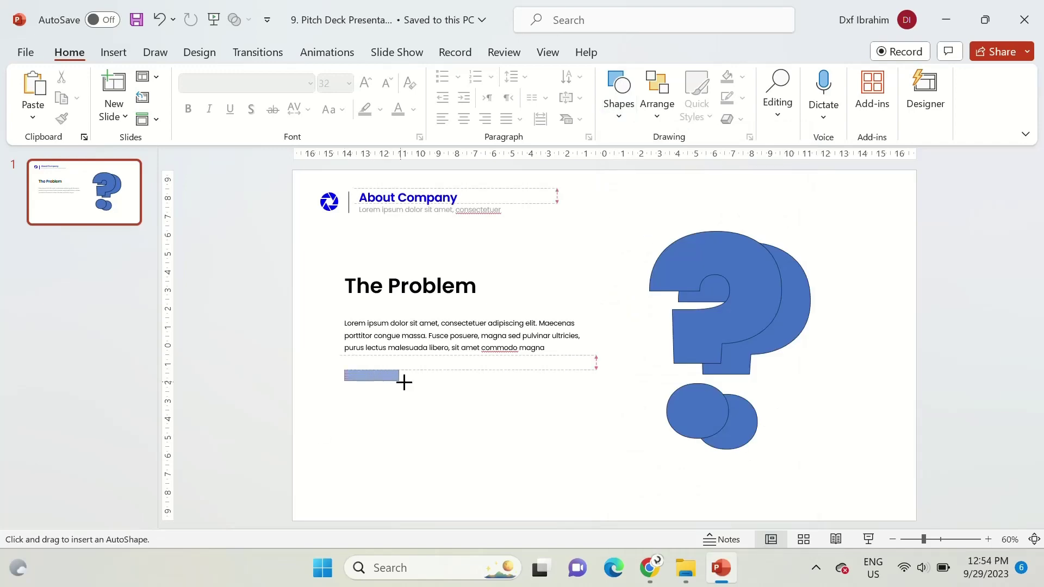
{"action": "left_click_drag", "start_coordinate": [341, 370], "coordinate": [423, 391]}
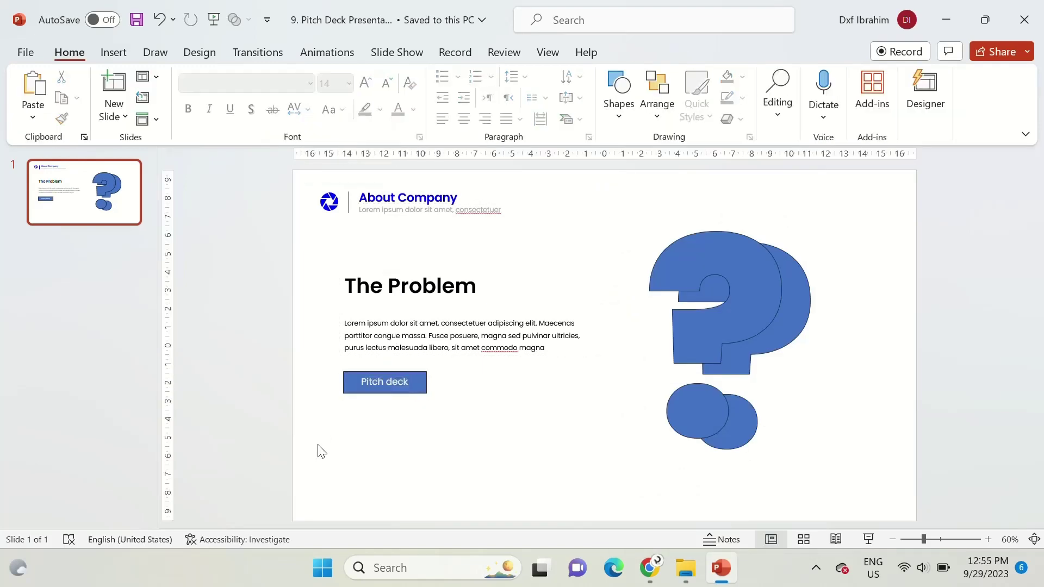
{"action": "left_click", "coordinate": [378, 375]}
{"action": "scroll", "coordinate": [377, 375], "scroll_direction": "up", "scroll_amount": 5}
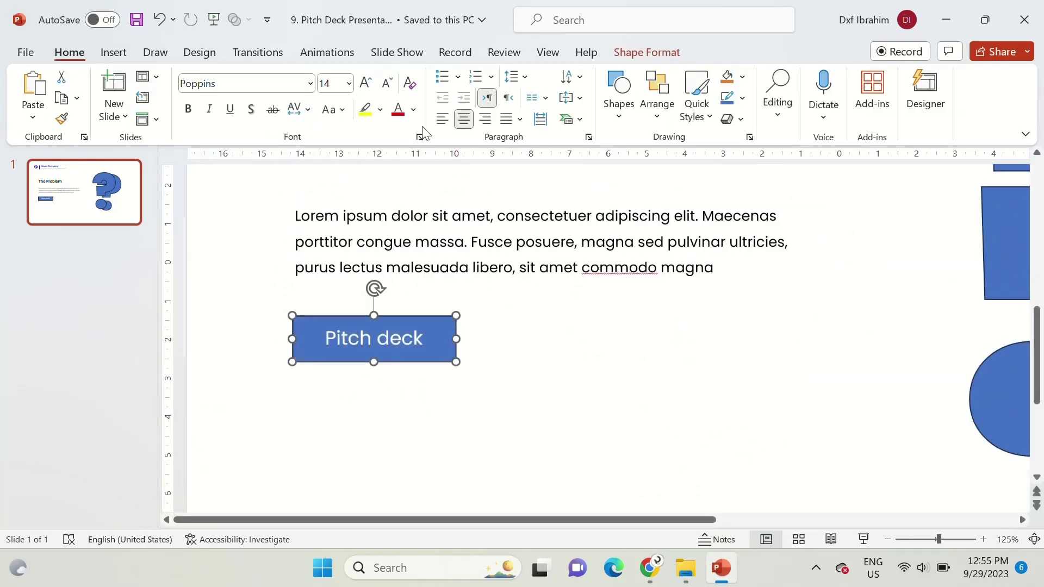
{"action": "left_click", "coordinate": [443, 119]}
{"action": "key", "text": "Escape"}
- Add a small square at the right end of the Pitch deck button
{"action": "left_click", "coordinate": [618, 97]}
{"action": "left_click", "coordinate": [694, 157]}
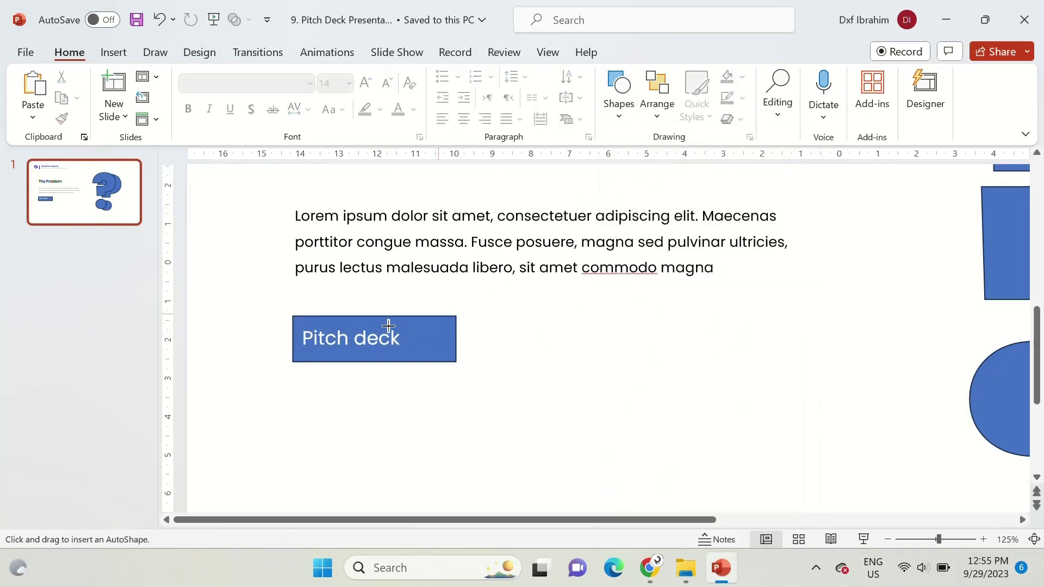
{"action": "left_click_drag", "start_coordinate": [454, 362], "coordinate": [456, 362]}
{"action": "left_click", "coordinate": [577, 366]}
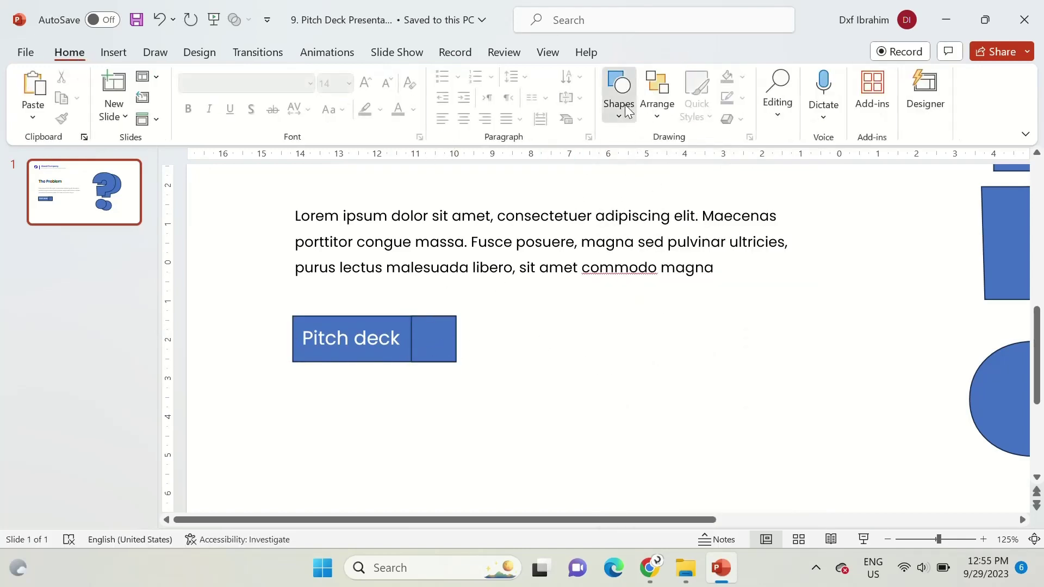
- Insert a triangle rotated right 90° and centre it in the square as a play arrow
{"action": "left_click", "coordinate": [618, 97]}
{"action": "left_click", "coordinate": [692, 330]}
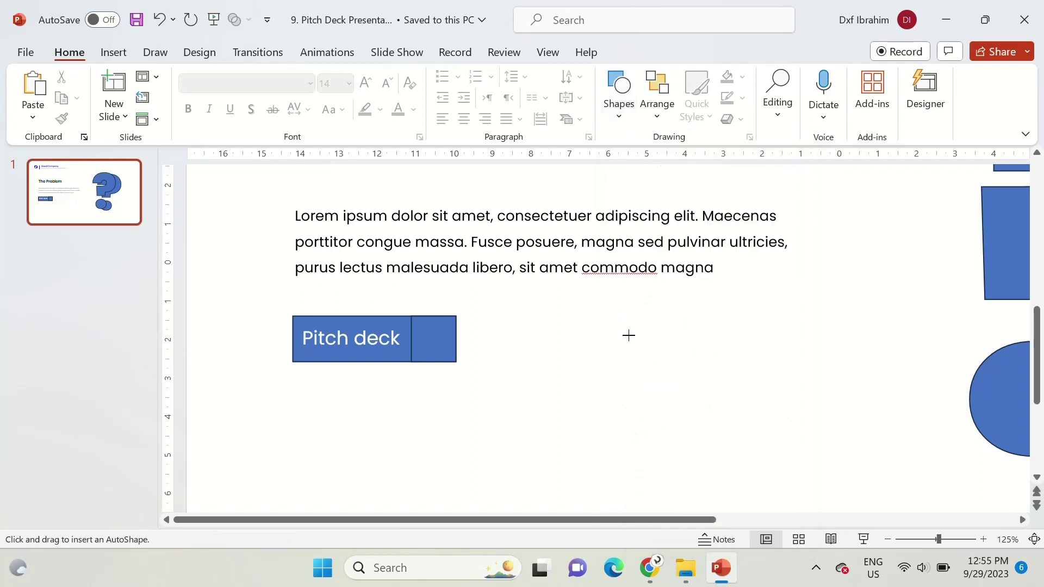
{"action": "left_click_drag", "start_coordinate": [550, 361], "coordinate": [580, 337]}
{"action": "left_click", "coordinate": [827, 119]}
{"action": "left_click", "coordinate": [873, 140]}
{"action": "scroll", "coordinate": [569, 337], "scroll_direction": "up", "scroll_amount": 5}
{"action": "left_click_drag", "start_coordinate": [601, 332], "coordinate": [255, 288]}
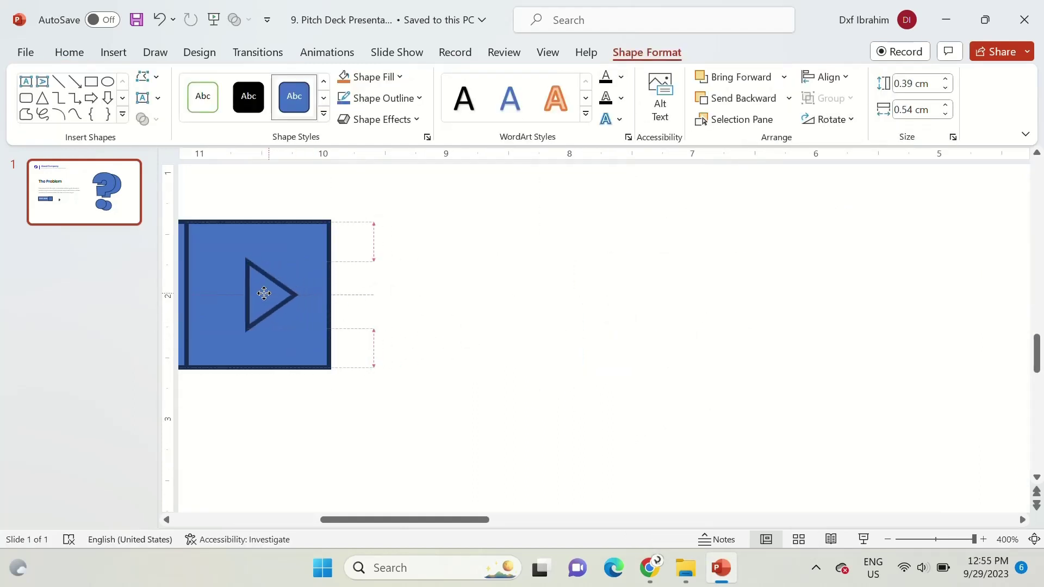
{"action": "scroll", "coordinate": [255, 288], "scroll_direction": "down", "scroll_amount": 5}
{"action": "left_click", "coordinate": [463, 409]}
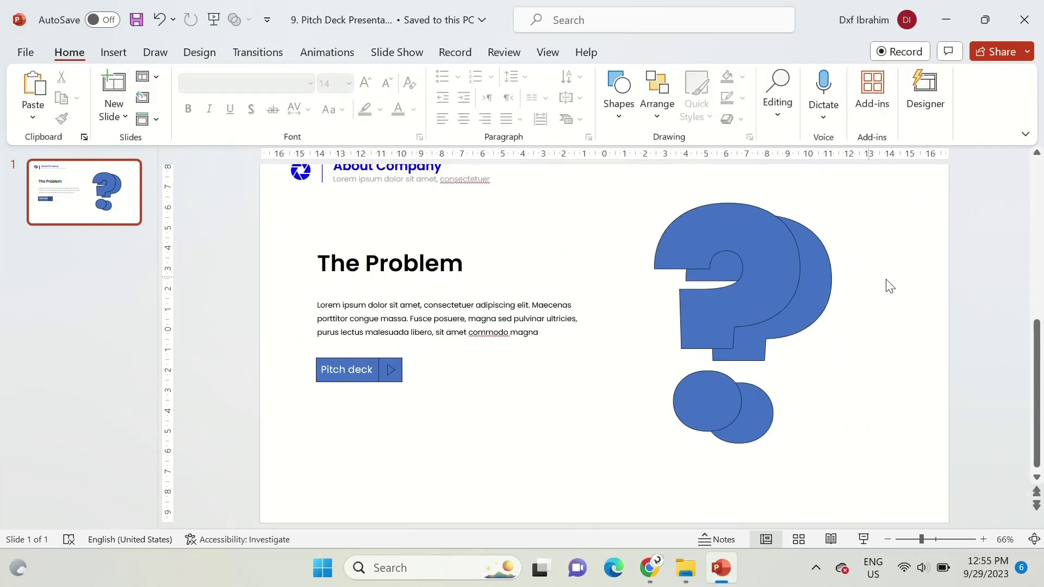
{"action": "scroll", "coordinate": [815, 288], "scroll_direction": "down", "scroll_amount": 1}
{"action": "left_click", "coordinate": [798, 298]}
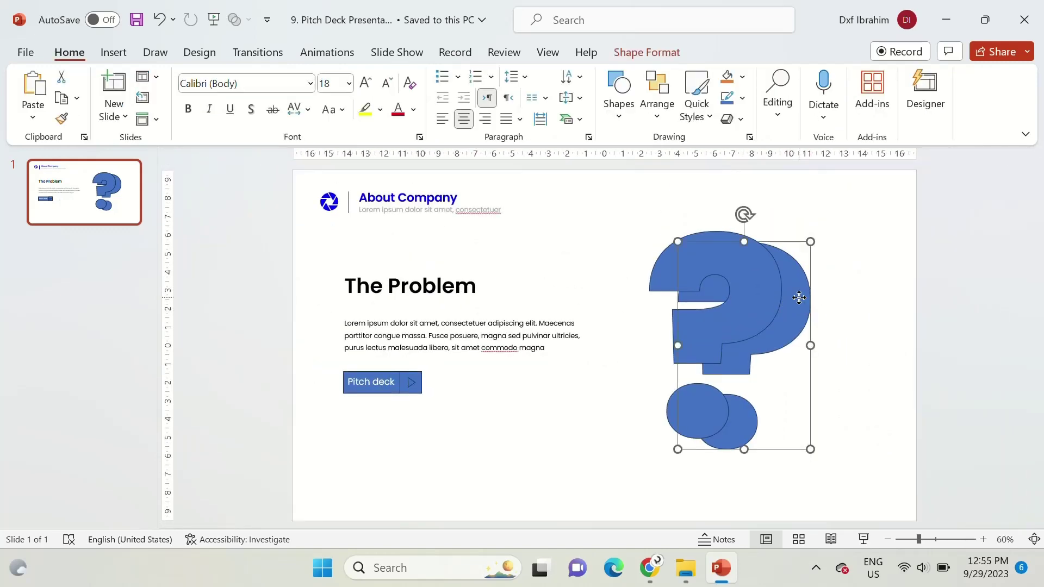
- Undo the duplicate question mark, then clear all placeholders from a layout in Slide Master
{"action": "key", "text": "ctrl+z"}
{"action": "left_click", "coordinate": [548, 52]}
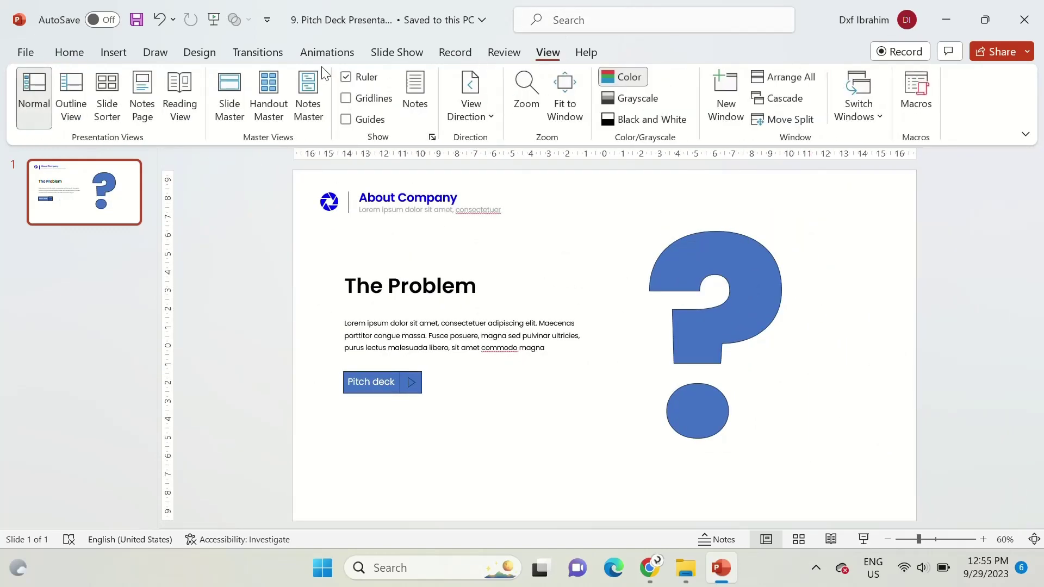
{"action": "left_click", "coordinate": [243, 101]}
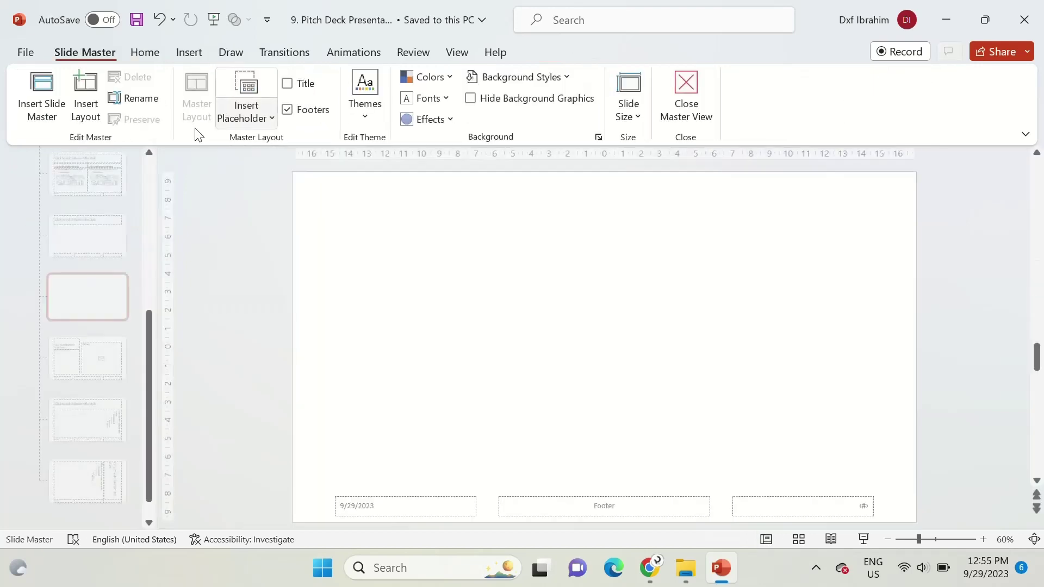
{"action": "left_click", "coordinate": [77, 364]}
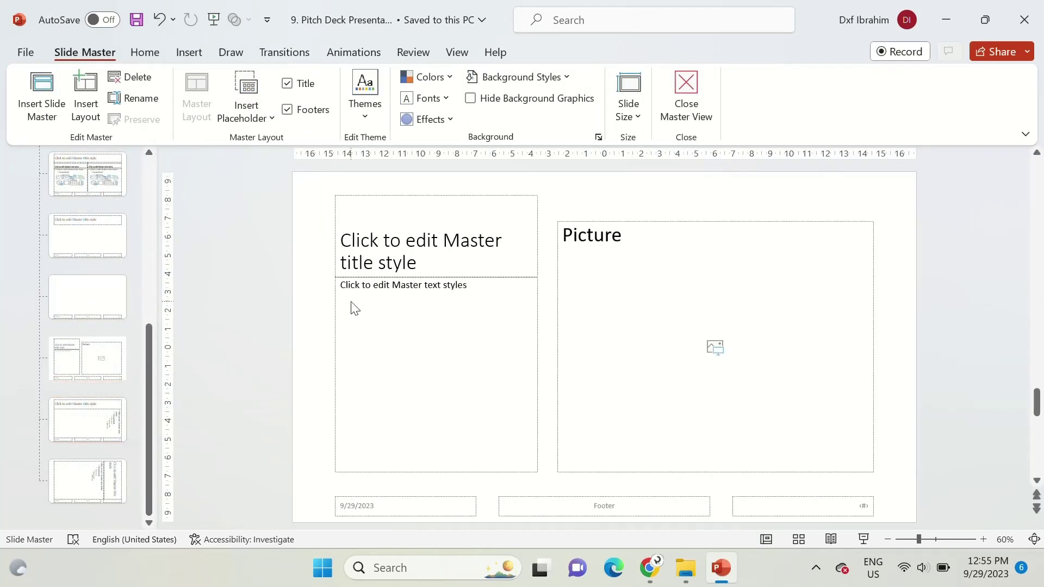
{"action": "key", "text": "ctrl+a"}
{"action": "key", "text": "Delete"}
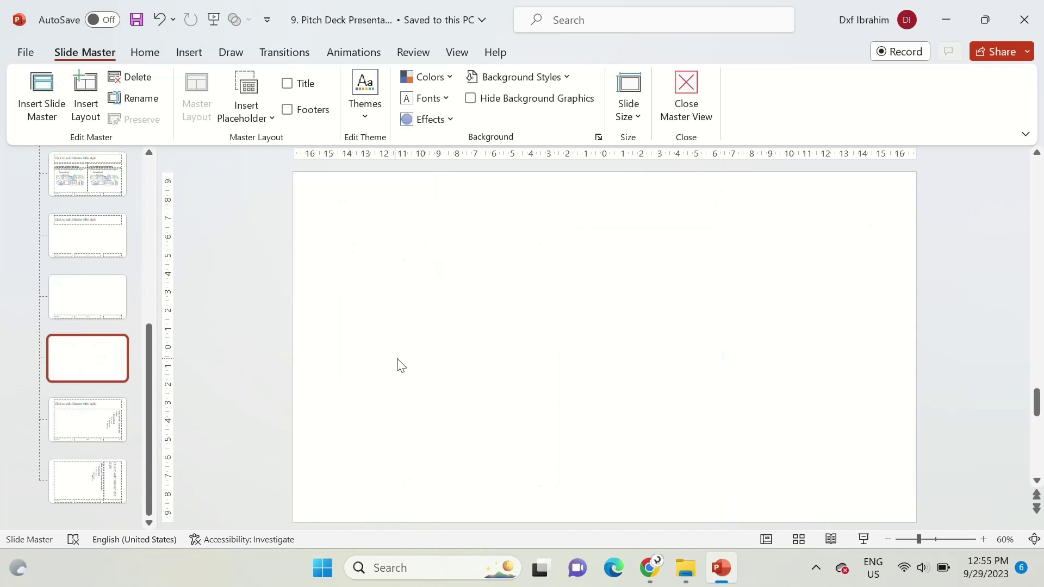
- Paste the question-mark shape onto the layout and add a full-slide Picture placeholder
{"action": "key", "text": "ctrl+v"}
{"action": "left_click", "coordinate": [415, 354]}
{"action": "left_click", "coordinate": [246, 108]}
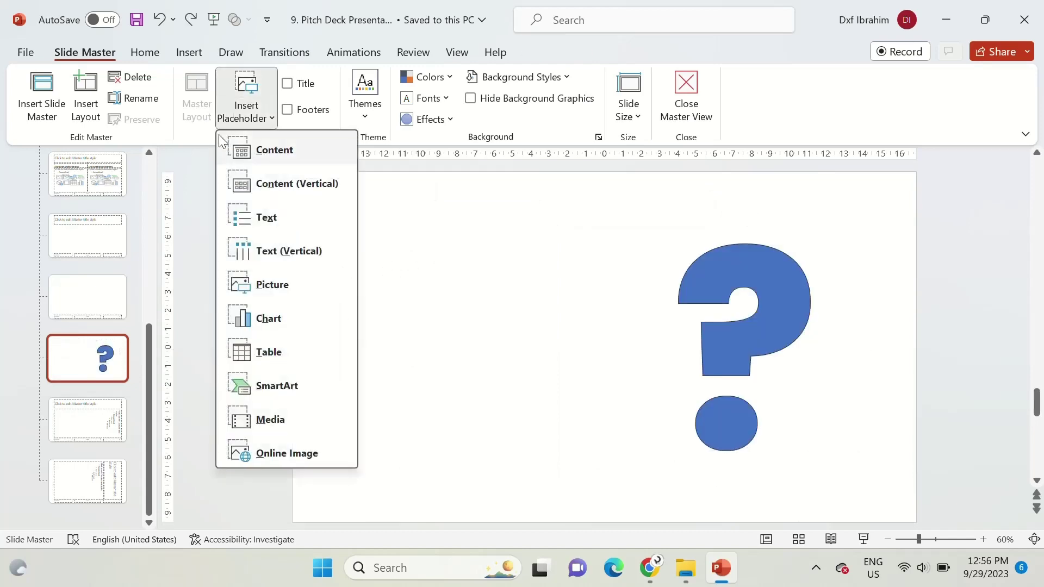
{"action": "left_click", "coordinate": [264, 277]}
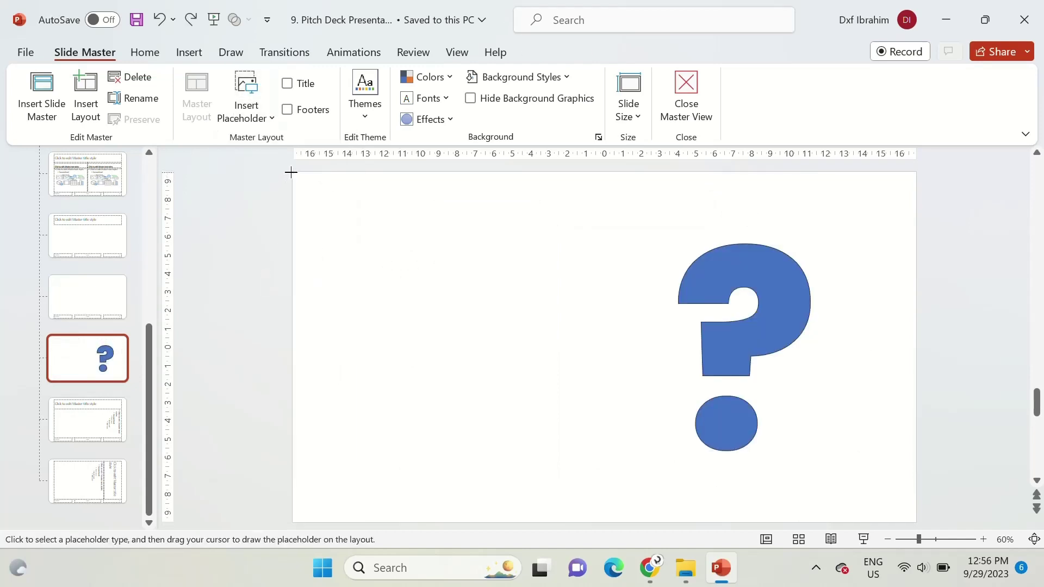
{"action": "left_click_drag", "start_coordinate": [291, 172], "coordinate": [916, 522]}
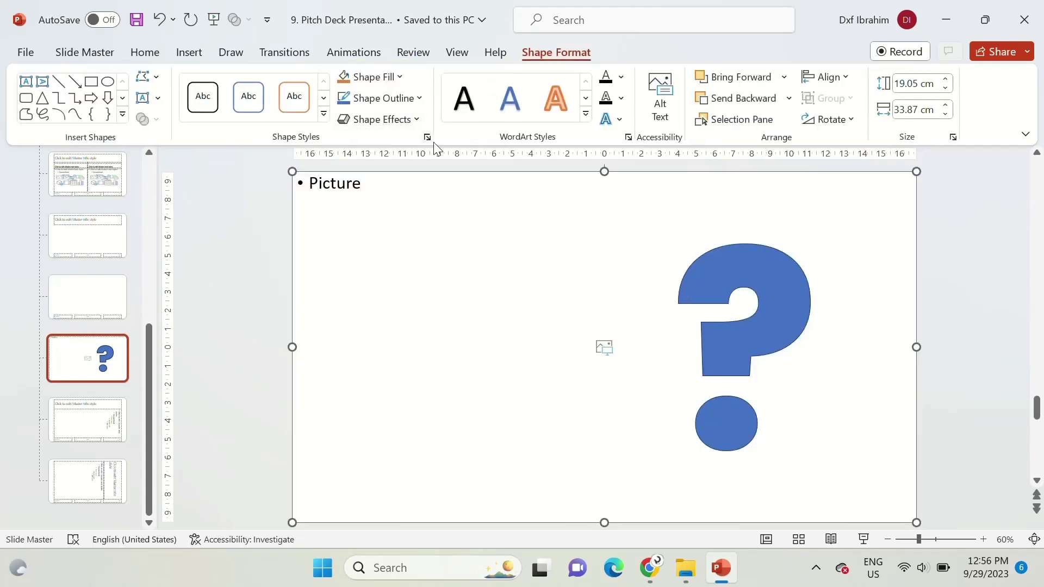
- Give the picture placeholder a dotted pattern fill and send it behind the question mark
{"action": "left_click", "coordinate": [428, 138]}
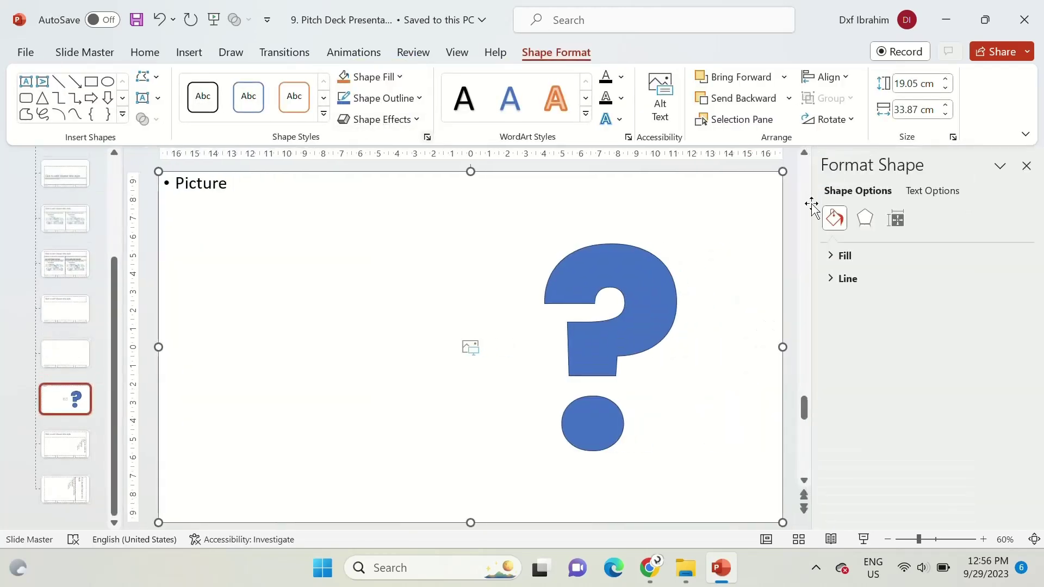
{"action": "left_click", "coordinate": [851, 253]}
{"action": "left_click", "coordinate": [843, 360]}
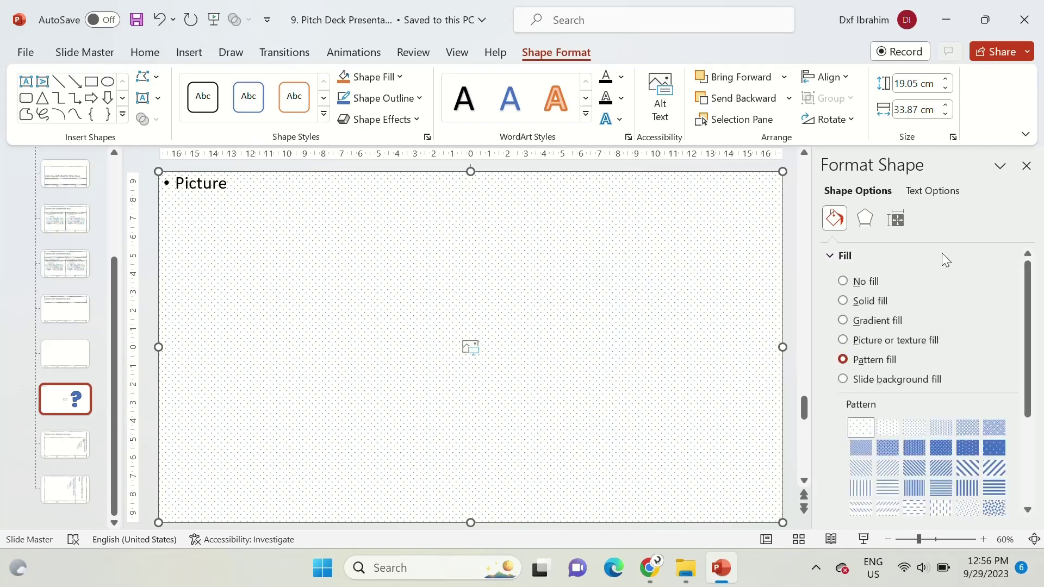
{"action": "left_click", "coordinate": [1023, 169]}
{"action": "right_click", "coordinate": [457, 270]}
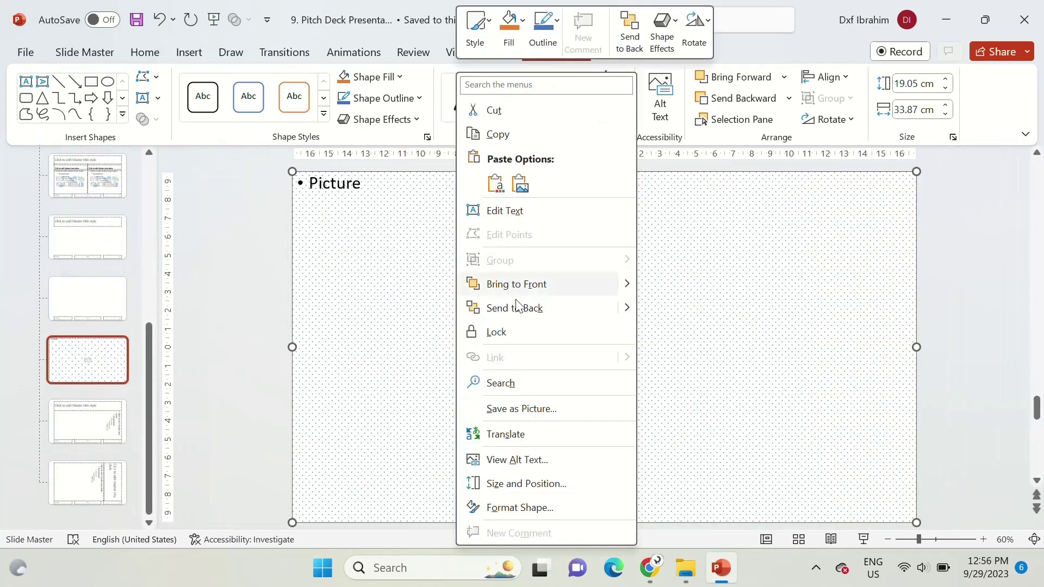
{"action": "left_click", "coordinate": [514, 314]}
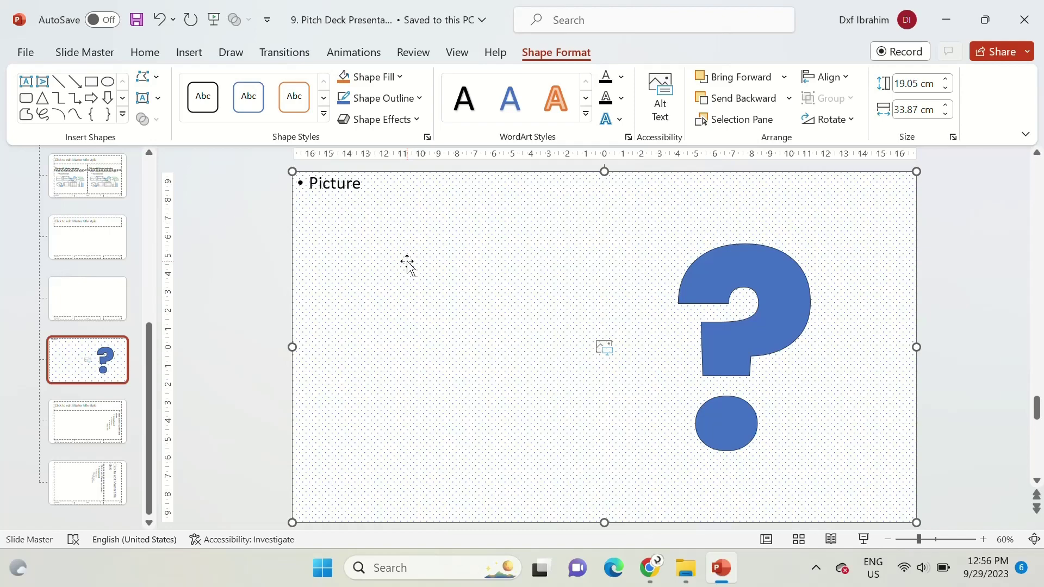
- Duplicate the placeholder, narrow it, and intersect it with the question mark
{"action": "key", "text": "ctrl+d"}
{"action": "left_click_drag", "start_coordinate": [465, 357], "coordinate": [578, 356]}
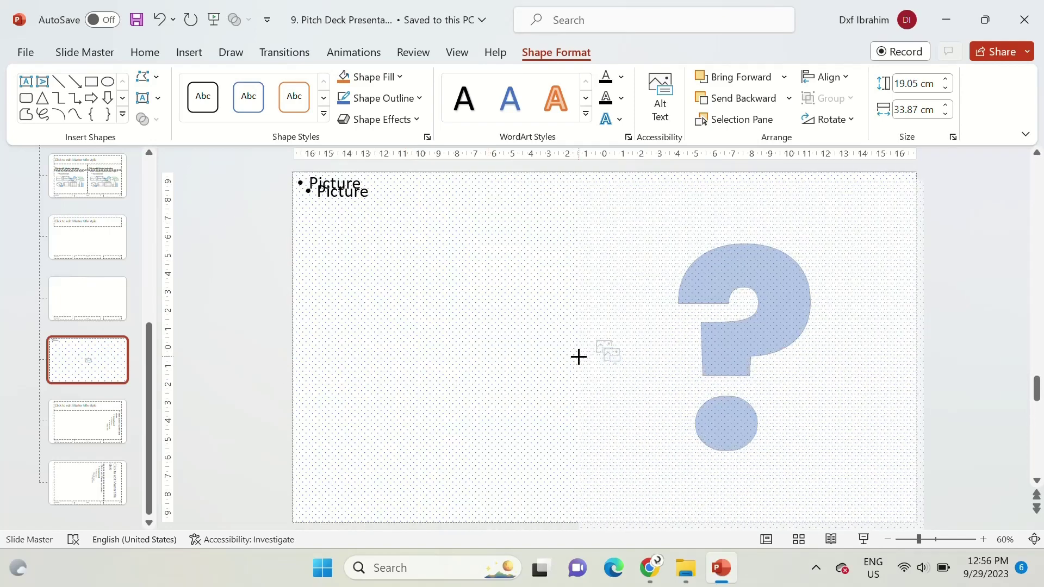
{"action": "left_click_drag", "start_coordinate": [785, 357], "coordinate": [772, 343]}
{"action": "right_click", "coordinate": [772, 342]}
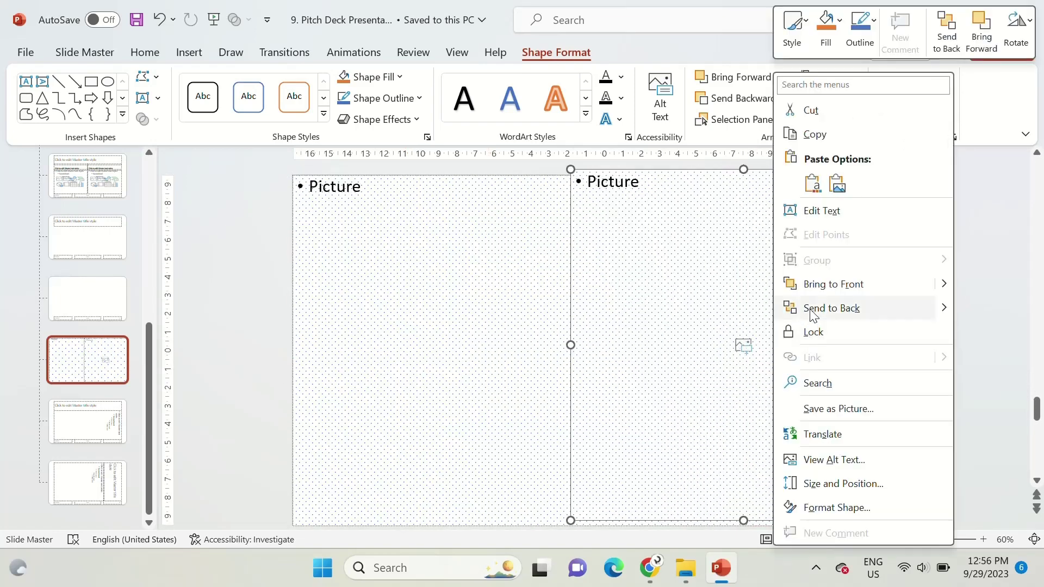
{"action": "left_click", "coordinate": [804, 306]}
{"action": "left_click", "coordinate": [733, 333], "text": "shift"}
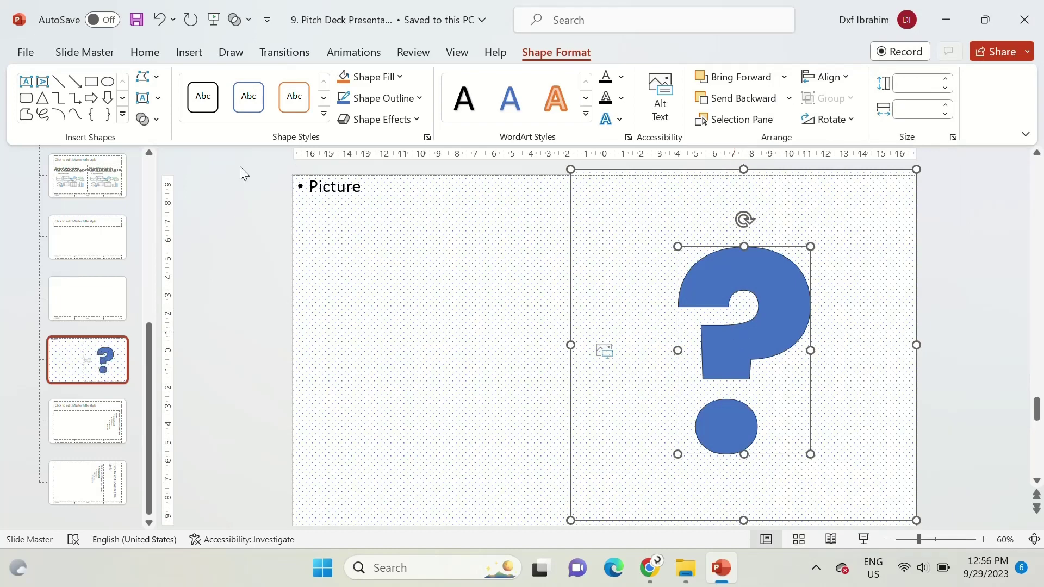
{"action": "left_click", "coordinate": [152, 124]}
{"action": "left_click", "coordinate": [169, 211]}
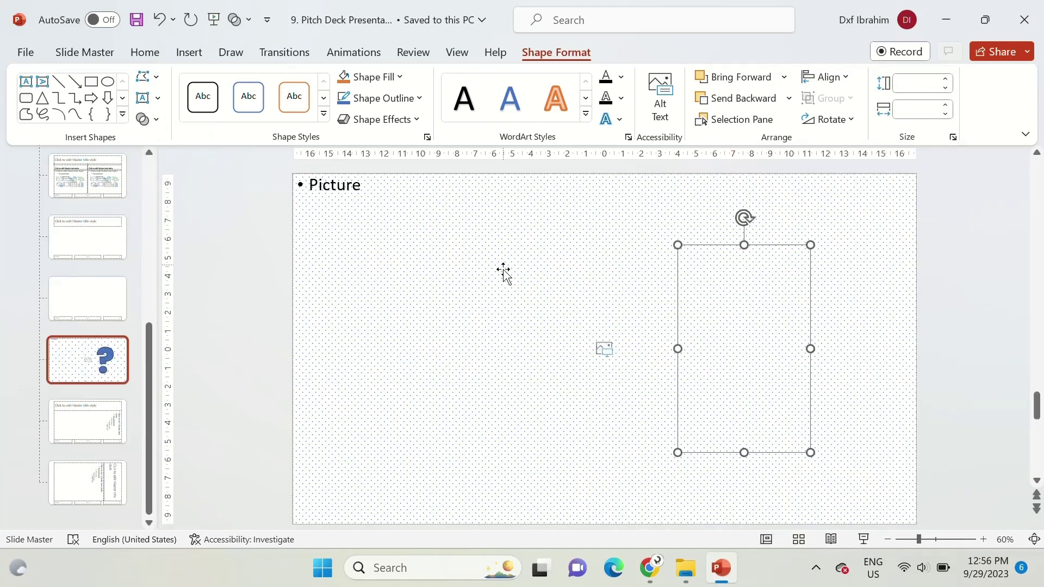
- Send the full-slide placeholder to the back and close Slide Master view
{"action": "left_click", "coordinate": [501, 272]}
{"action": "right_click", "coordinate": [502, 275]}
{"action": "left_click", "coordinate": [562, 307]}
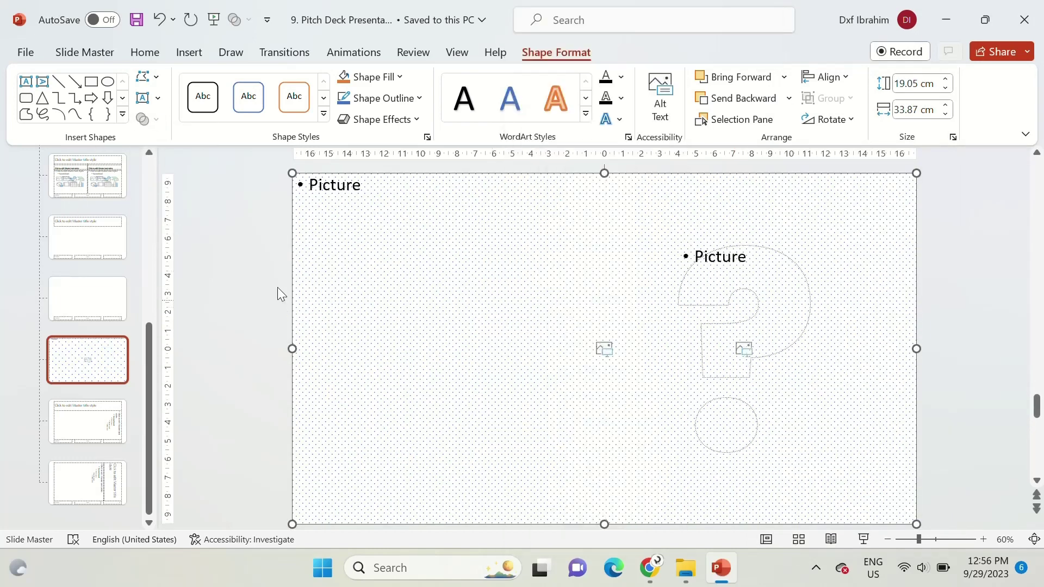
{"action": "left_click", "coordinate": [256, 277]}
{"action": "left_click", "coordinate": [676, 106]}
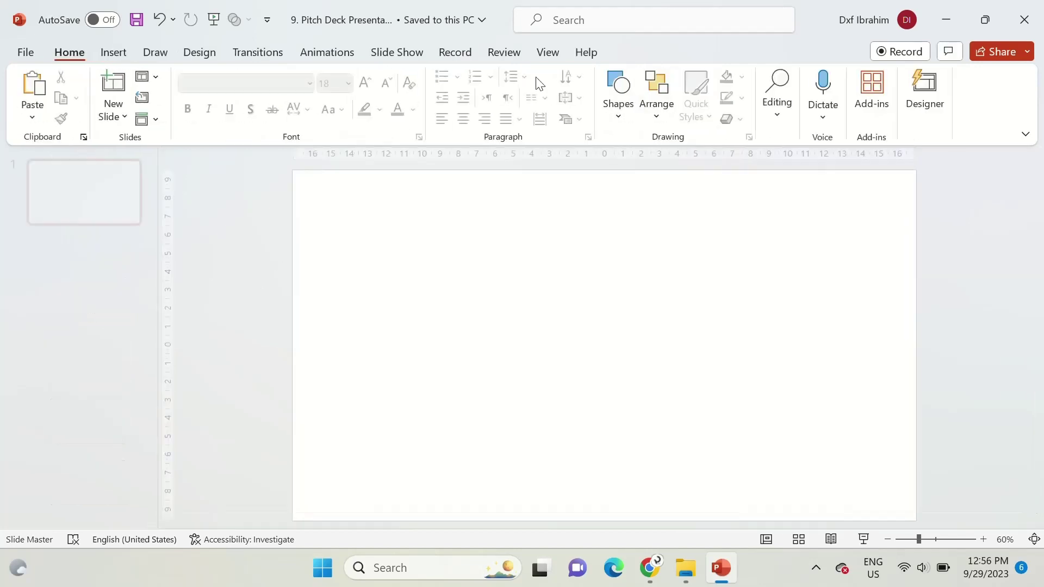
- Apply the Picture with Caption layout to The Problem slide
{"action": "left_click", "coordinate": [144, 81]}
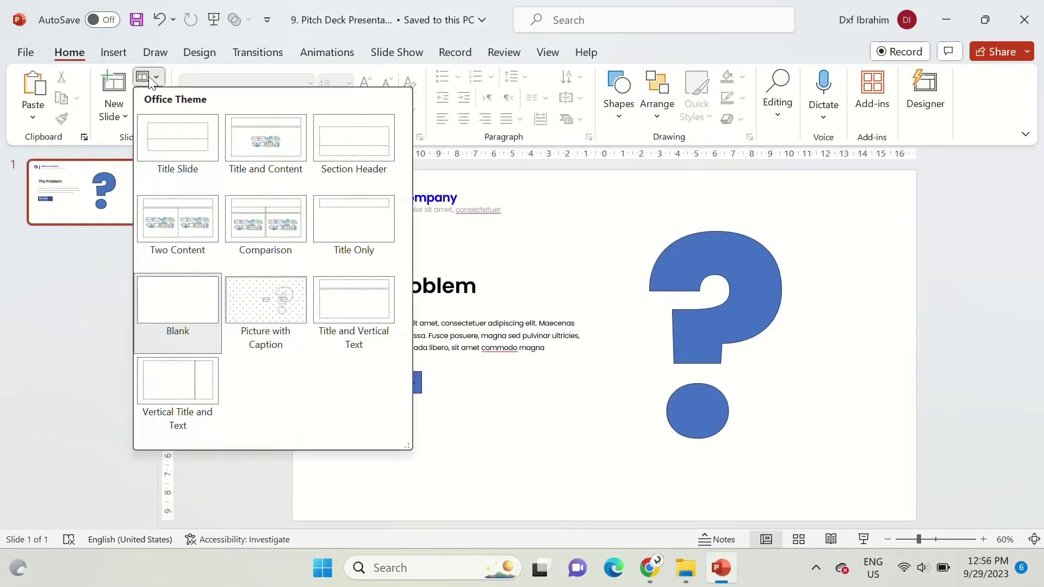
{"action": "left_click", "coordinate": [295, 299]}
{"action": "left_click", "coordinate": [625, 259]}
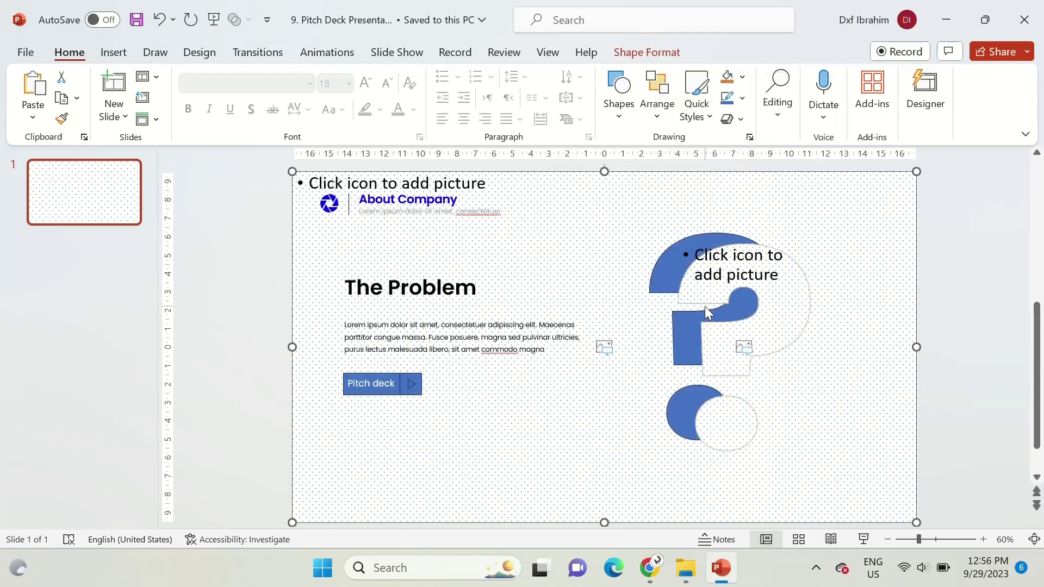
{"action": "left_click", "coordinate": [704, 306]}
{"action": "right_click", "coordinate": [680, 304]}
{"action": "left_click", "coordinate": [228, 366]}
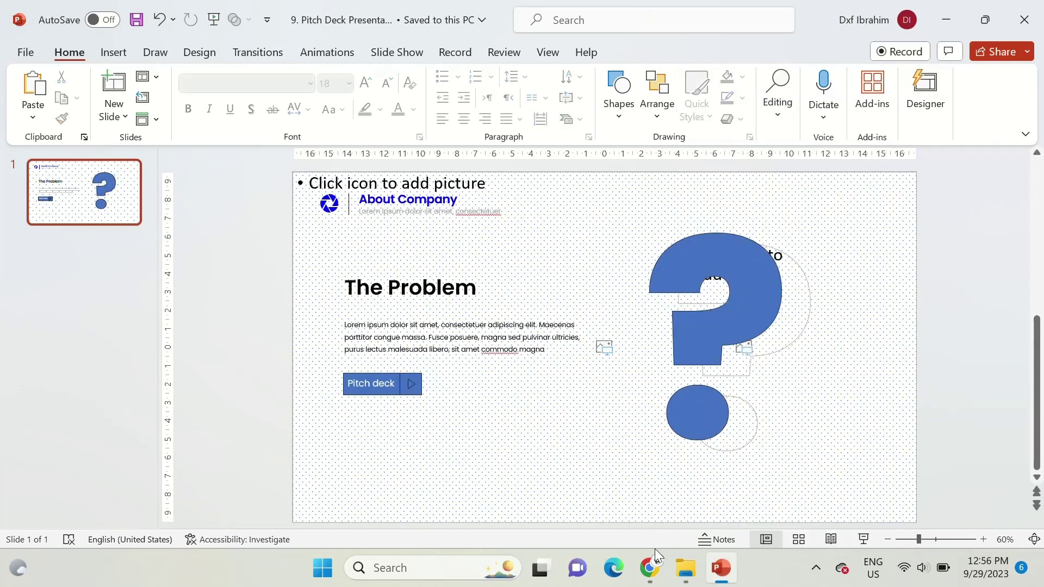
{"action": "left_click", "coordinate": [618, 89]}
{"action": "left_click", "coordinate": [708, 157]}
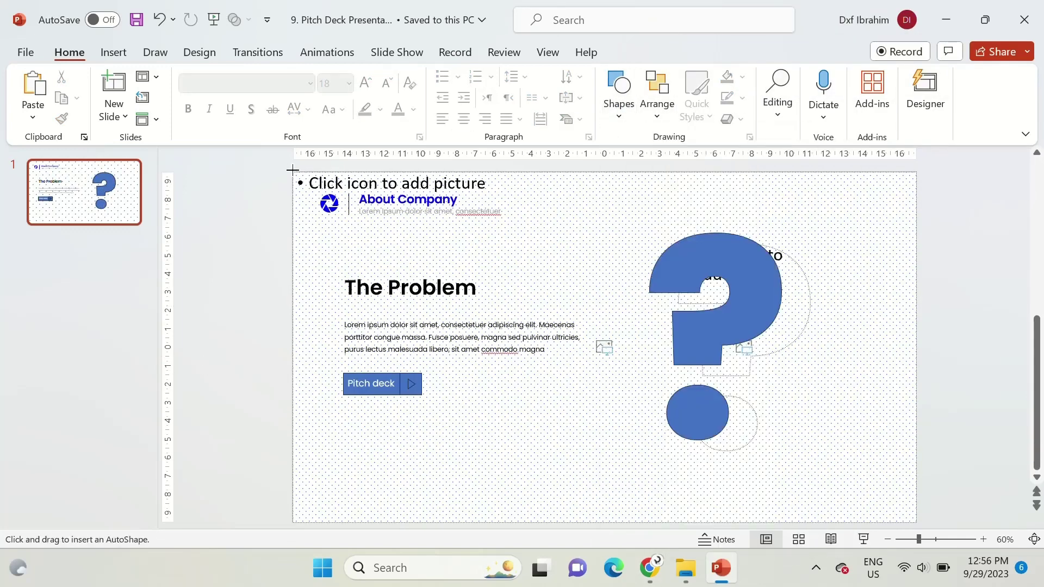
- Add a full-slide black rectangle with no outline and 50% transparency, sent to the back
{"action": "left_click_drag", "start_coordinate": [293, 170], "coordinate": [916, 522]}
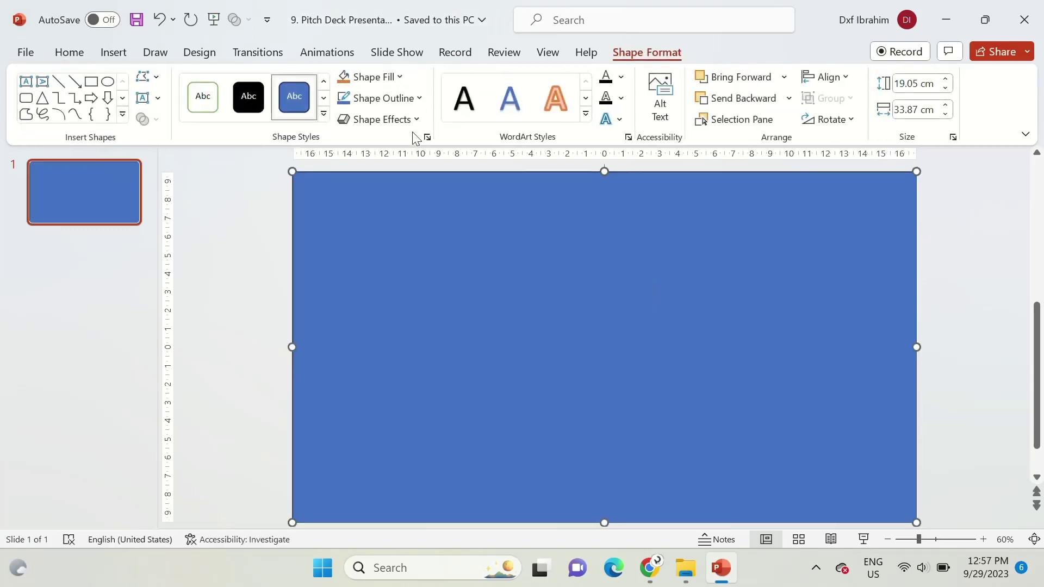
{"action": "left_click", "coordinate": [427, 138]}
{"action": "left_click", "coordinate": [384, 98]}
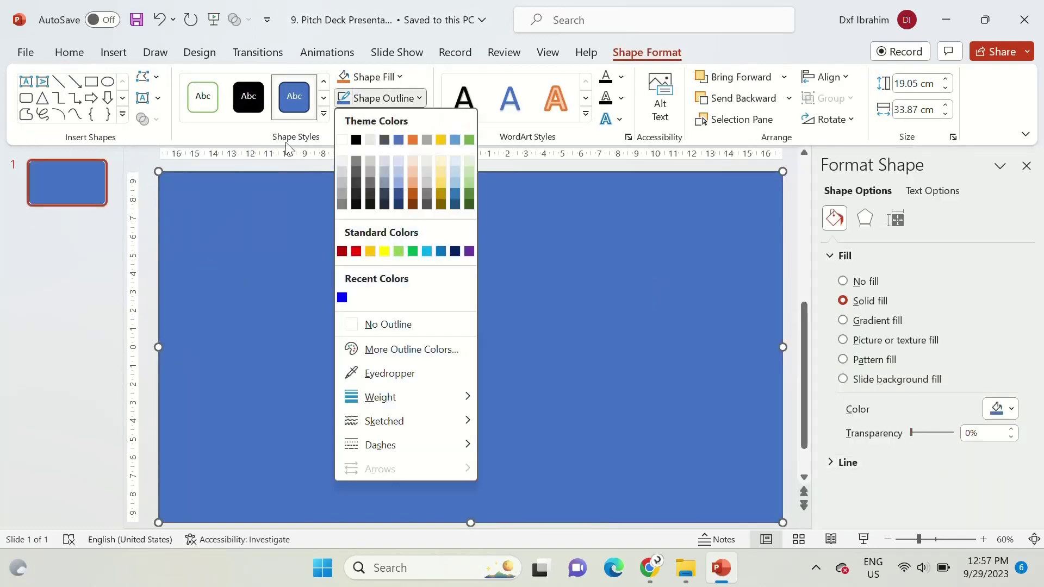
{"action": "left_click", "coordinate": [344, 319]}
{"action": "left_click", "coordinate": [1000, 408]}
{"action": "left_click", "coordinate": [920, 190]}
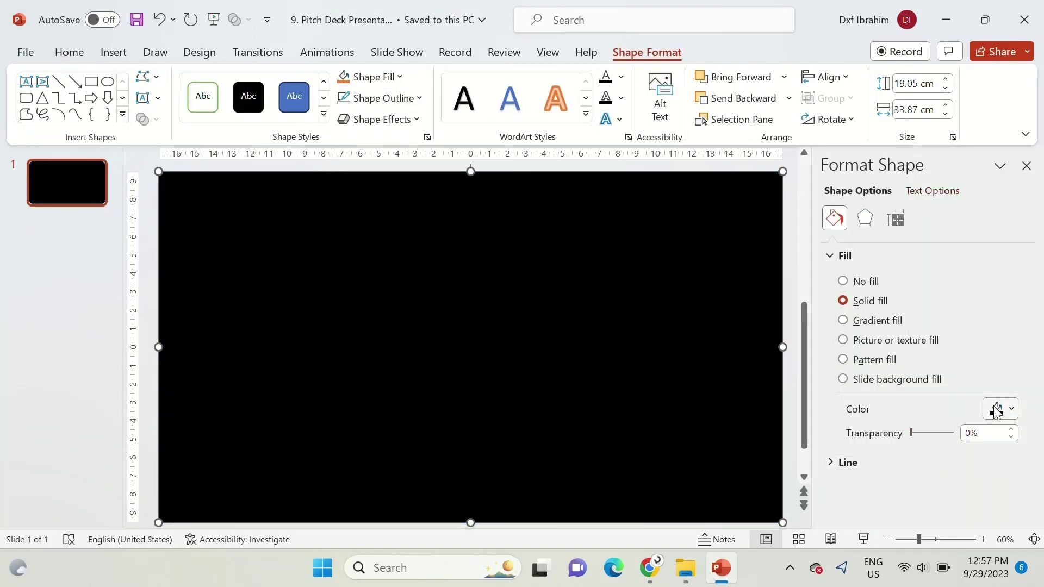
{"action": "type", "text": "50"}
{"action": "key", "text": "Return"}
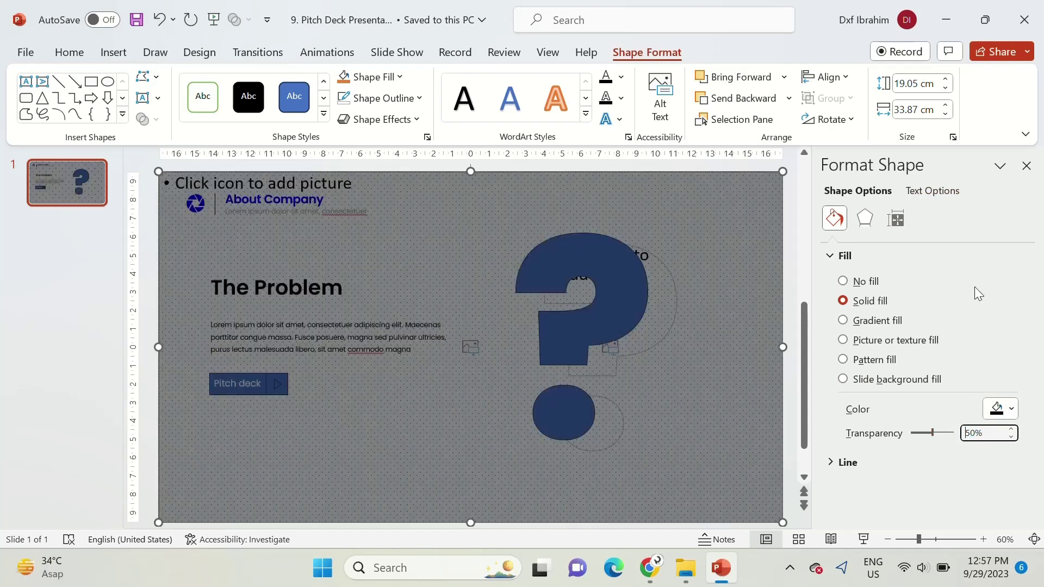
{"action": "left_click", "coordinate": [1025, 166]}
{"action": "right_click", "coordinate": [757, 230]}
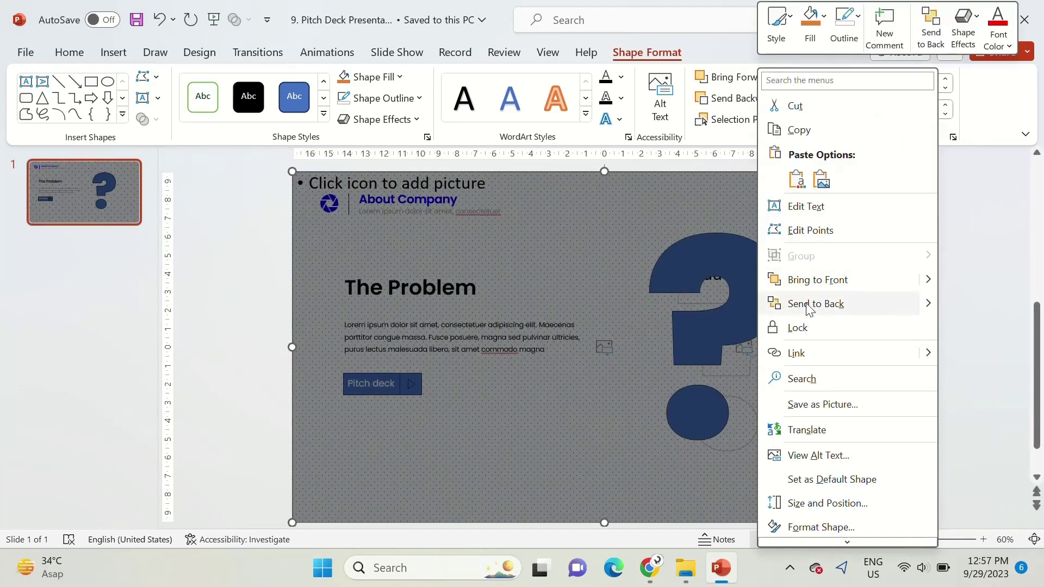
{"action": "left_click", "coordinate": [805, 305]}
{"action": "right_click", "coordinate": [810, 231]}
{"action": "left_click", "coordinate": [850, 308]}
- Drop the building photo from File Explorer into the question-mark picture placeholder
{"action": "left_click", "coordinate": [795, 302]}
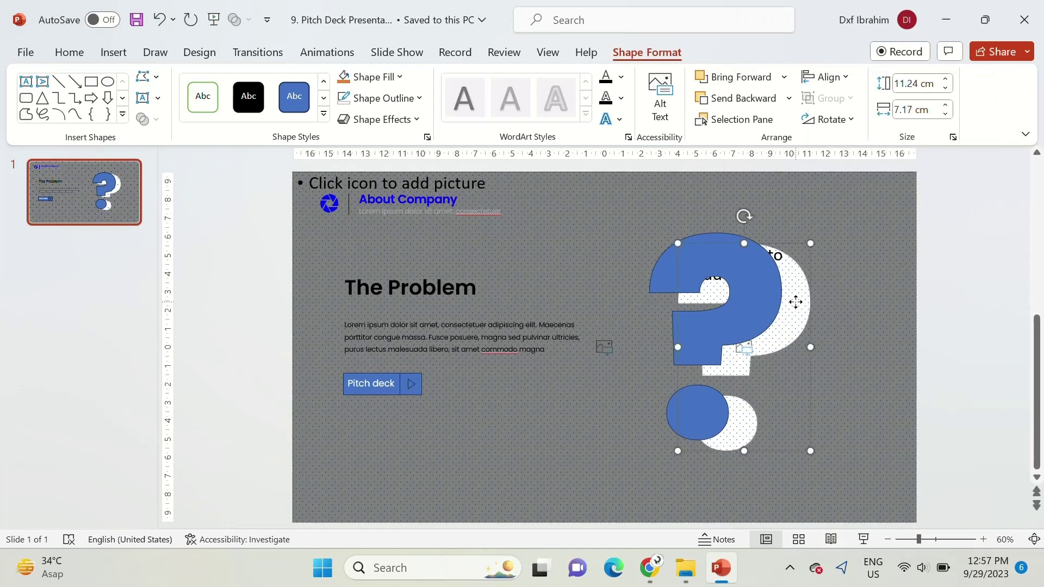
{"action": "left_click", "coordinate": [688, 554]}
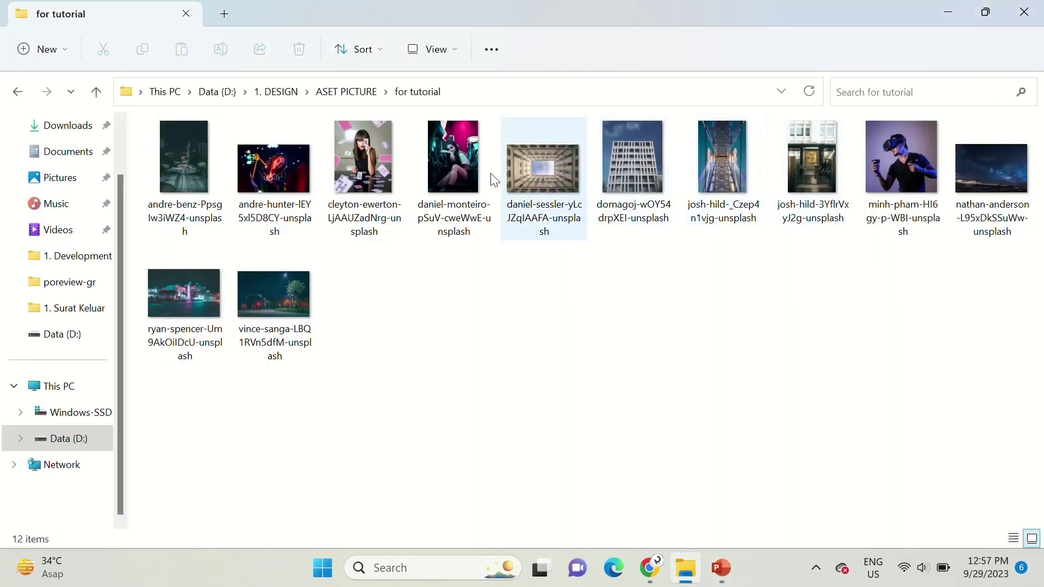
{"action": "left_click", "coordinate": [525, 174]}
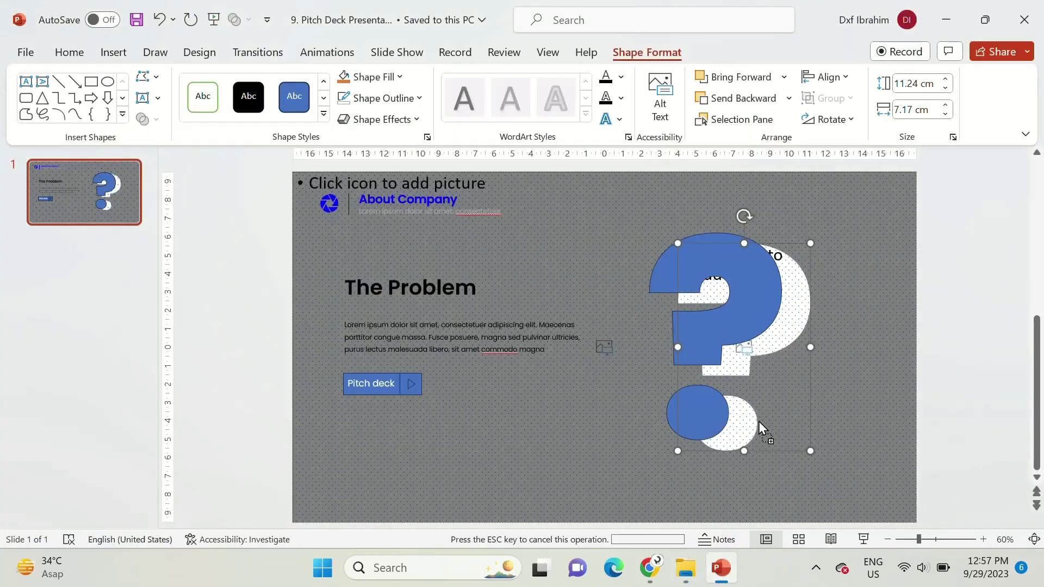
{"action": "left_click_drag", "start_coordinate": [523, 171], "coordinate": [758, 421]}
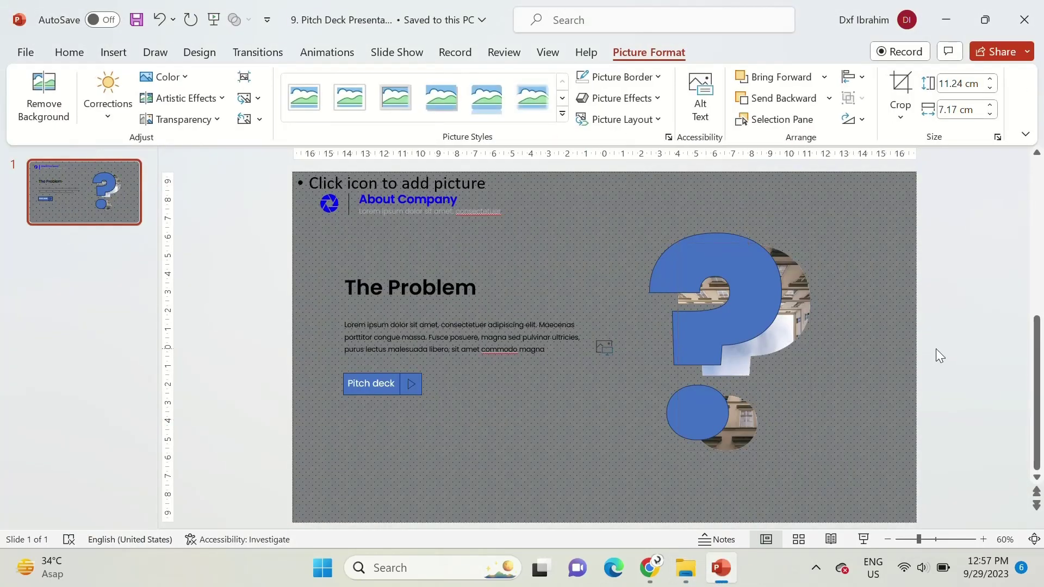
{"action": "left_click", "coordinate": [935, 348]}
- Drag the starry night photo onto the slide as its background
{"action": "left_click", "coordinate": [687, 569]}
{"action": "mouse_move", "coordinate": [987, 144]}
{"action": "left_mouse_down"}
{"action": "mouse_move", "coordinate": [723, 576]}
{"action": "mouse_move", "coordinate": [578, 423]}
{"action": "left_mouse_up"}
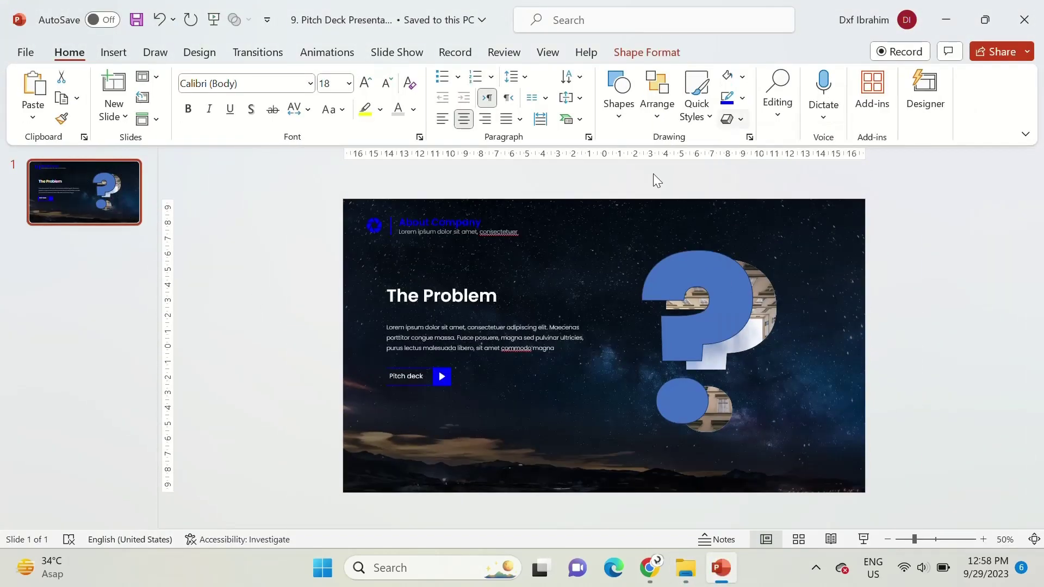
{"action": "left_click", "coordinate": [311, 377]}
- Make the question-mark shape white at 70% transparency with no outline
{"action": "left_click", "coordinate": [722, 318]}
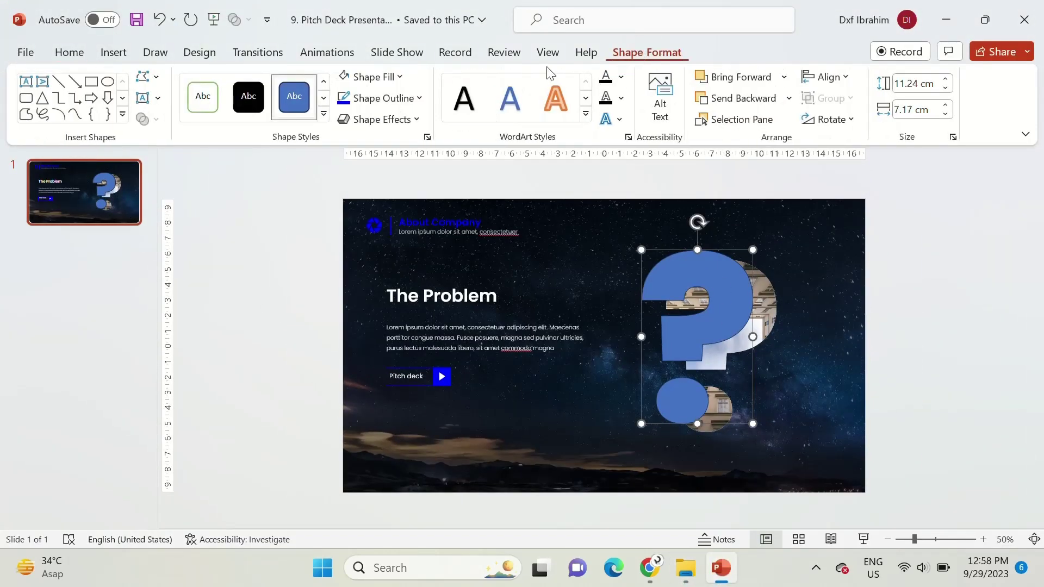
{"action": "left_click", "coordinate": [428, 137]}
{"action": "left_click", "coordinate": [1000, 409]}
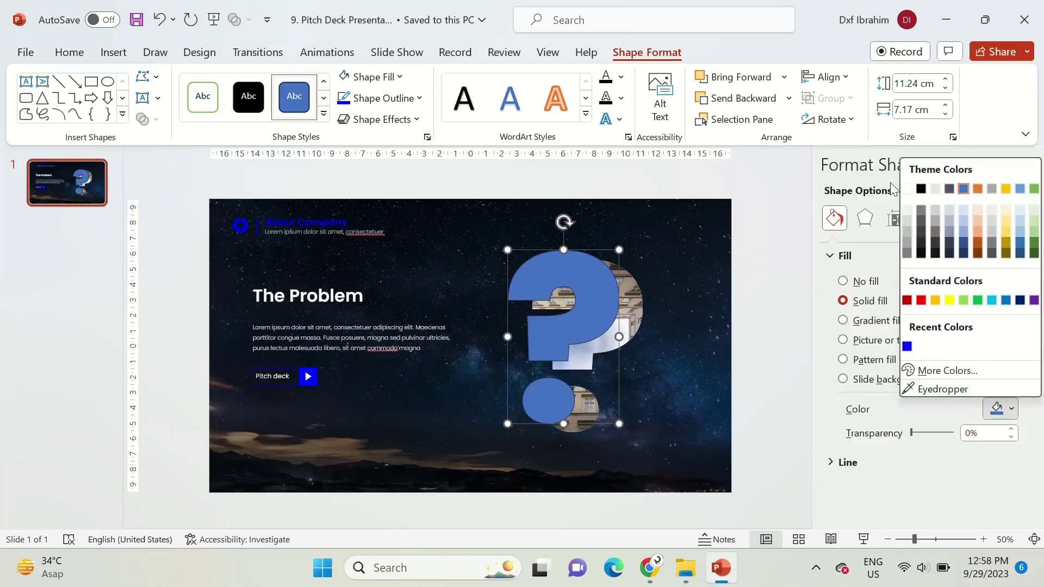
{"action": "left_click", "coordinate": [915, 184]}
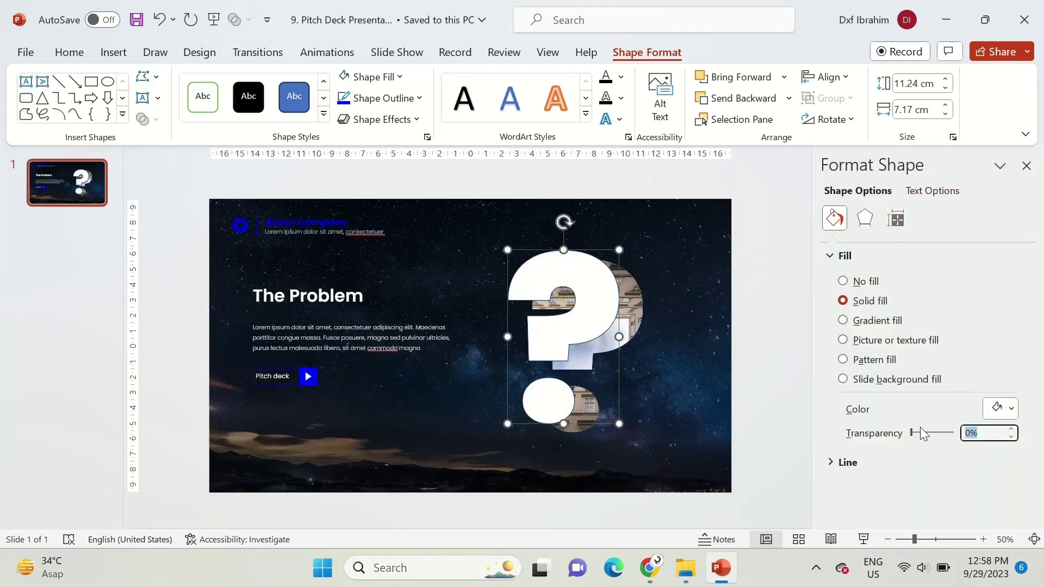
{"action": "type", "text": "30"}
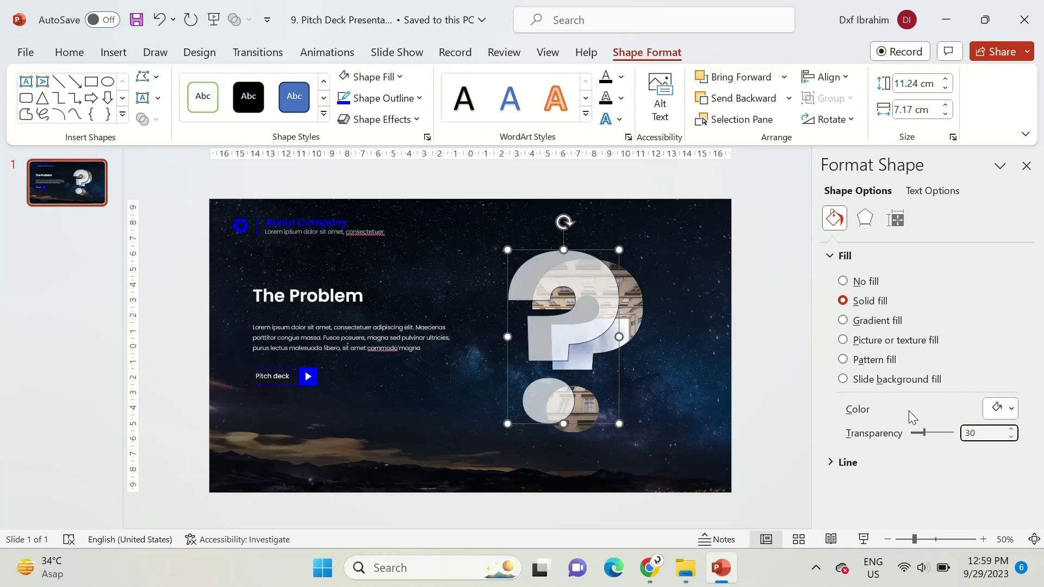
{"action": "left_click_drag", "start_coordinate": [924, 432], "coordinate": [942, 433]}
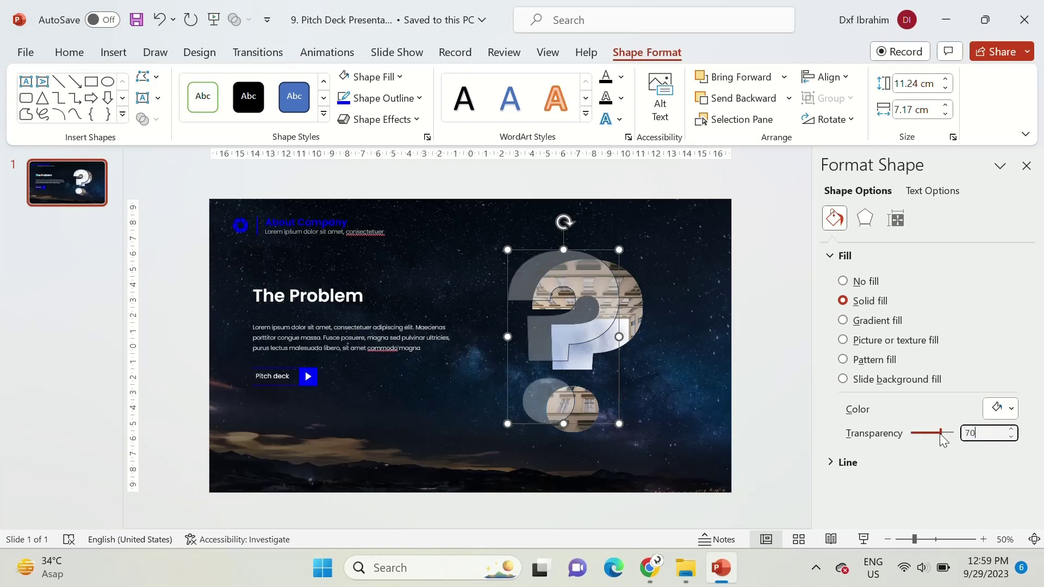
{"action": "left_click", "coordinate": [383, 98]}
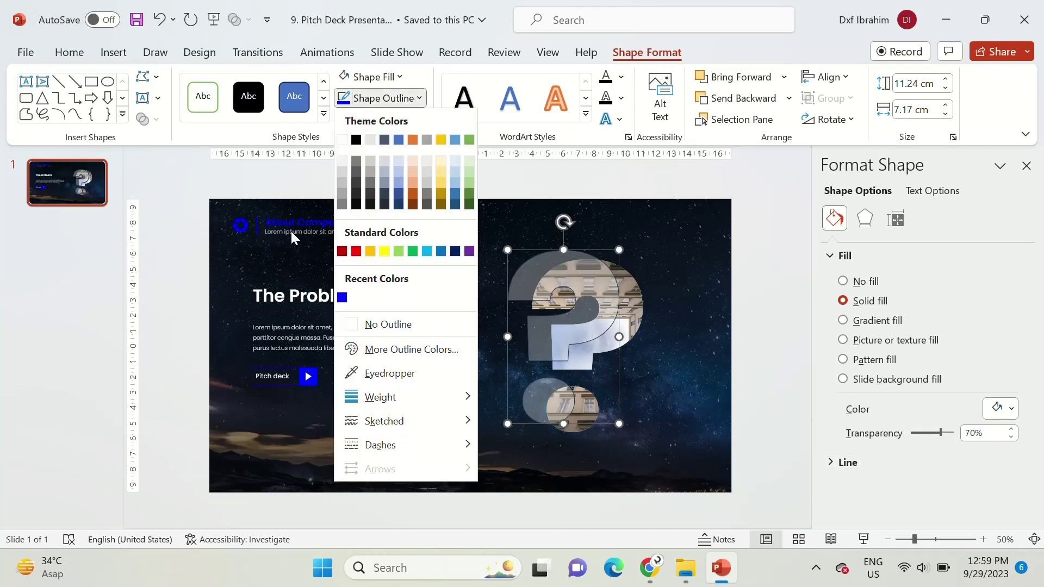
{"action": "left_click", "coordinate": [398, 331]}
{"action": "left_click", "coordinate": [1030, 168]}
{"action": "left_click", "coordinate": [728, 287]}
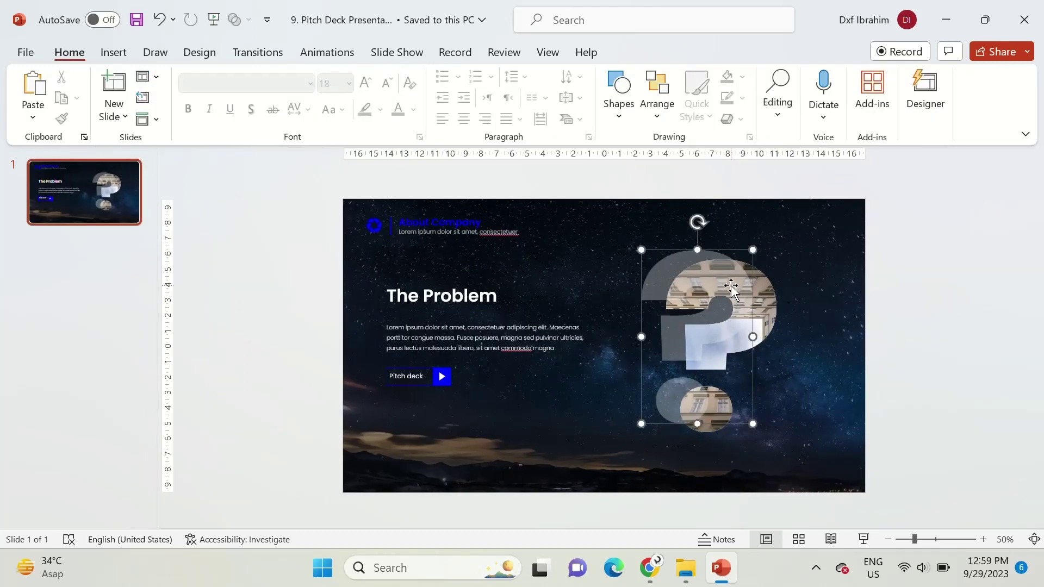
{"action": "left_click", "coordinate": [494, 191]}
- Add a blank second slide and draw a rectangle spanning its full left edge, top to bottom
{"action": "left_click", "coordinate": [114, 111]}
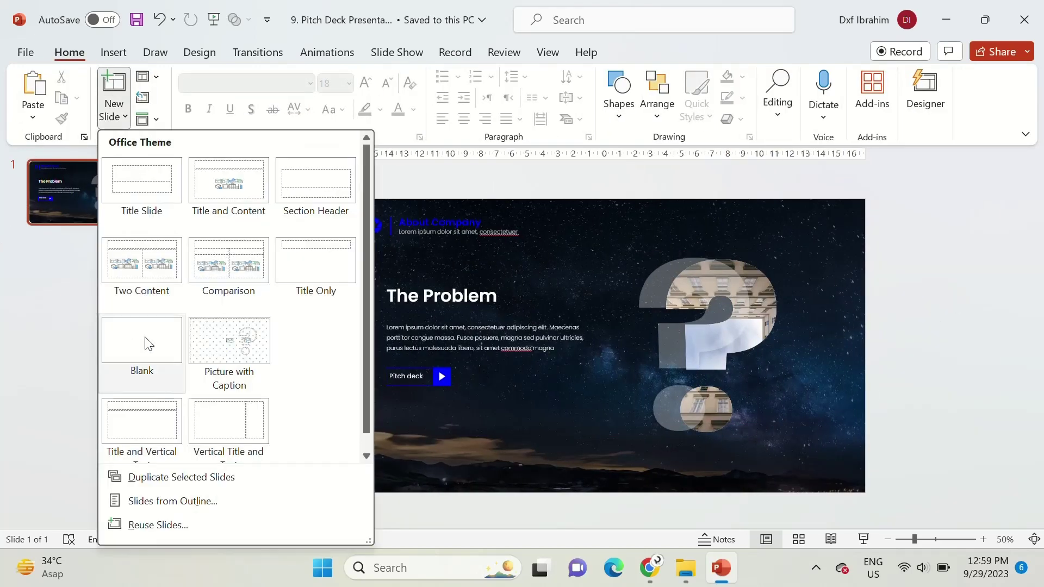
{"action": "left_click", "coordinate": [144, 343]}
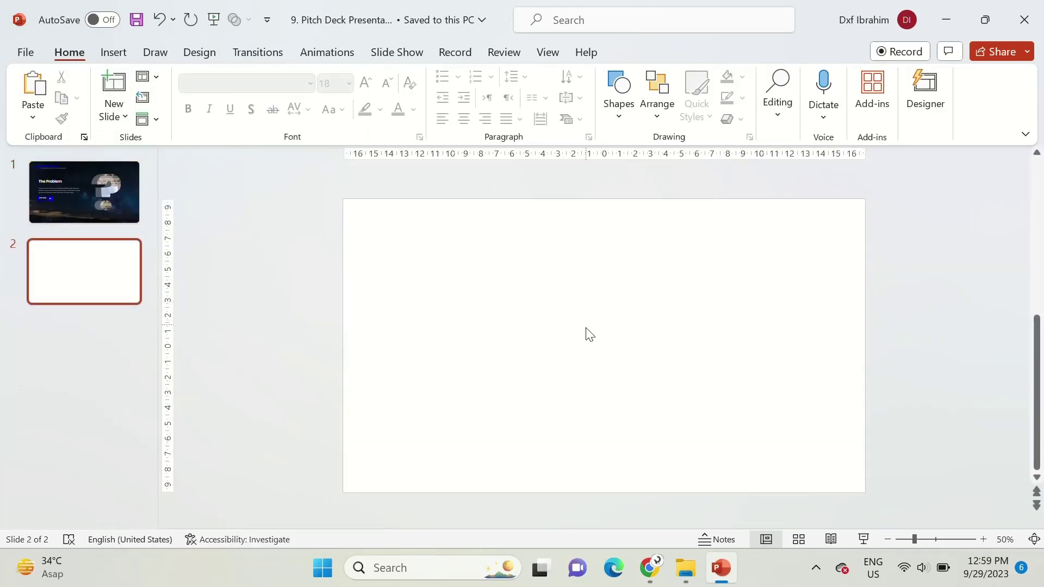
{"action": "left_click", "coordinate": [618, 92]}
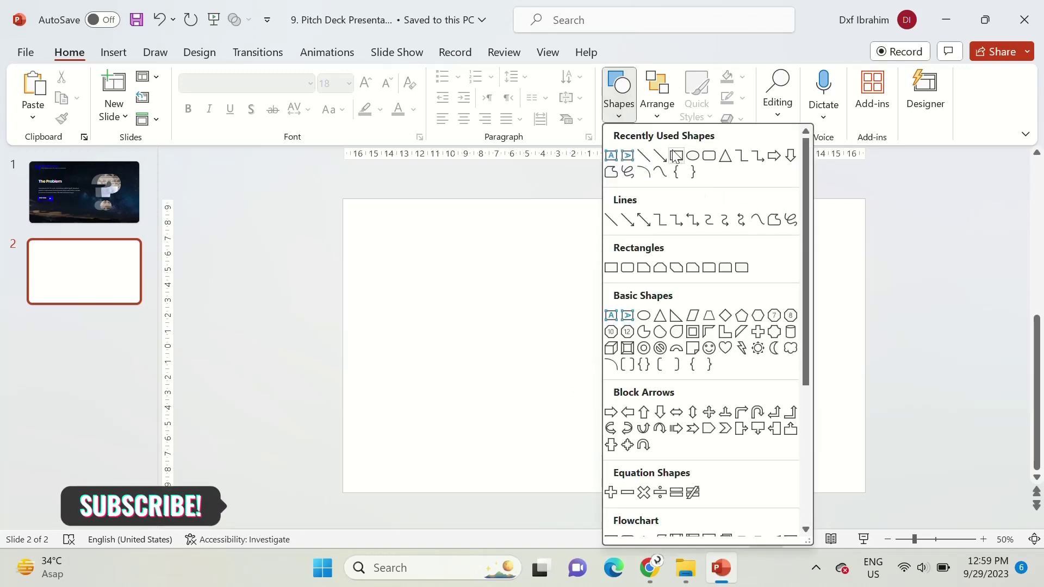
{"action": "left_click", "coordinate": [676, 156]}
{"action": "left_click_drag", "start_coordinate": [340, 197], "coordinate": [478, 484]}
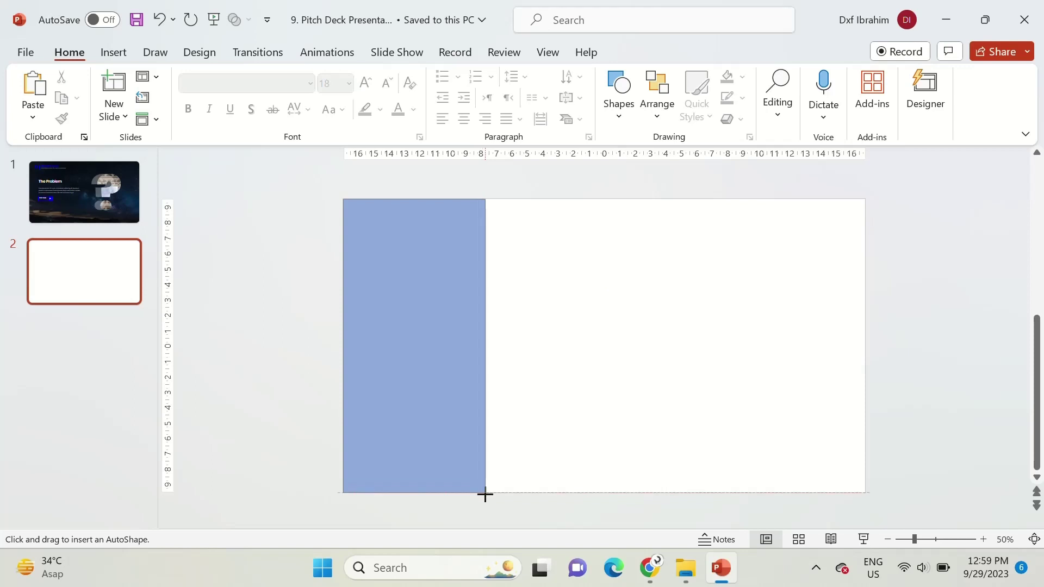
{"action": "left_click_drag", "start_coordinate": [477, 483], "coordinate": [483, 493]}
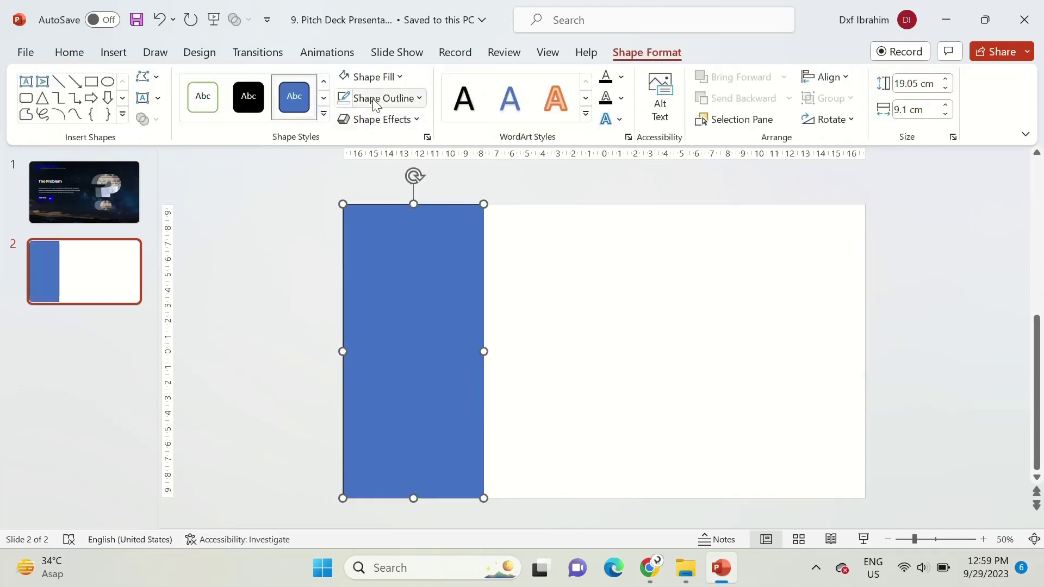
{"action": "left_click", "coordinate": [506, 251]}
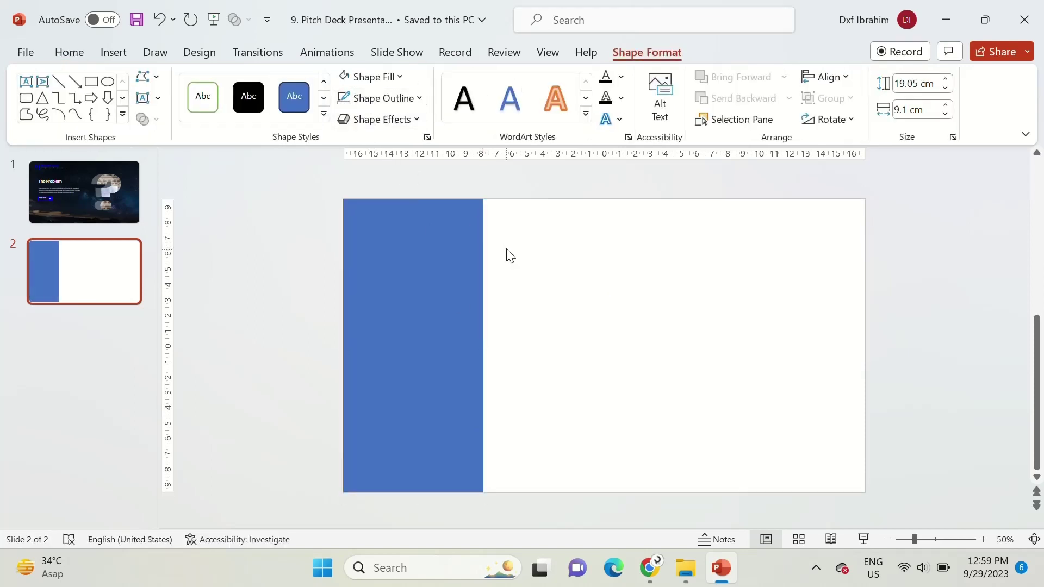
{"action": "left_click", "coordinate": [617, 115]}
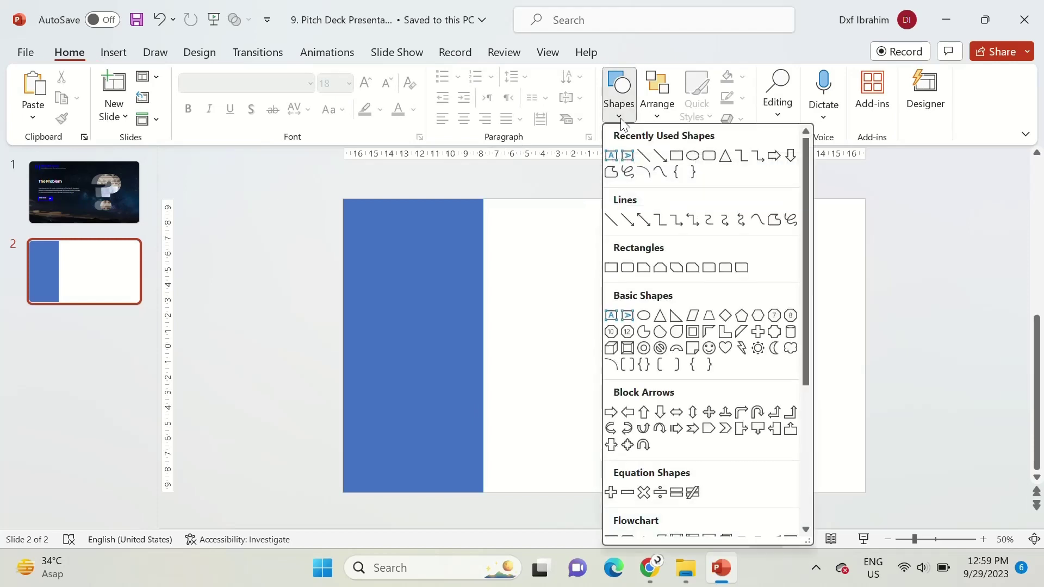
- Draw a larger rectangle overlapping the left strip and a narrow one in its lower part
{"action": "left_click", "coordinate": [677, 157]}
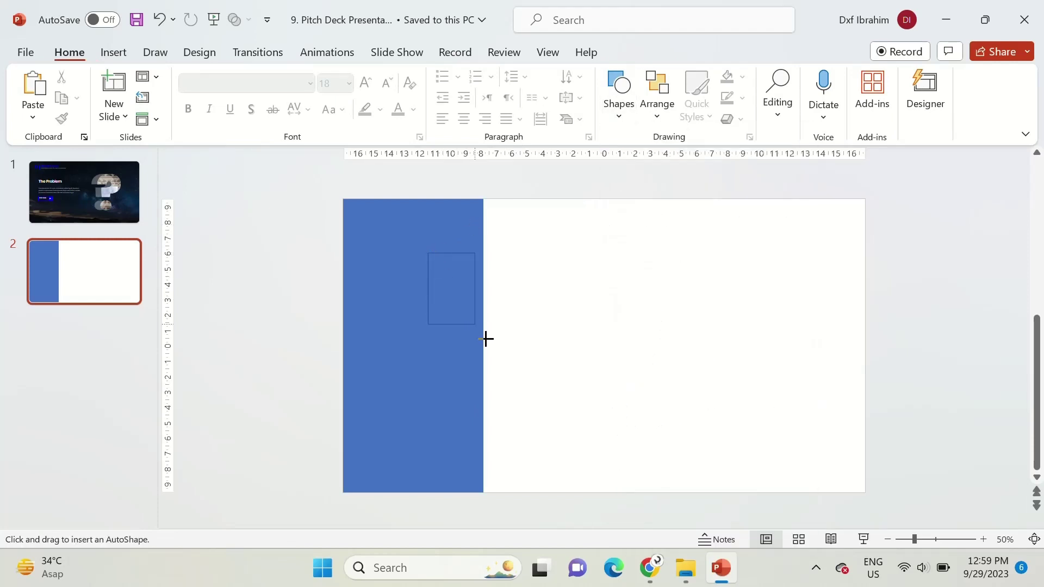
{"action": "left_click_drag", "start_coordinate": [486, 339], "coordinate": [567, 421]}
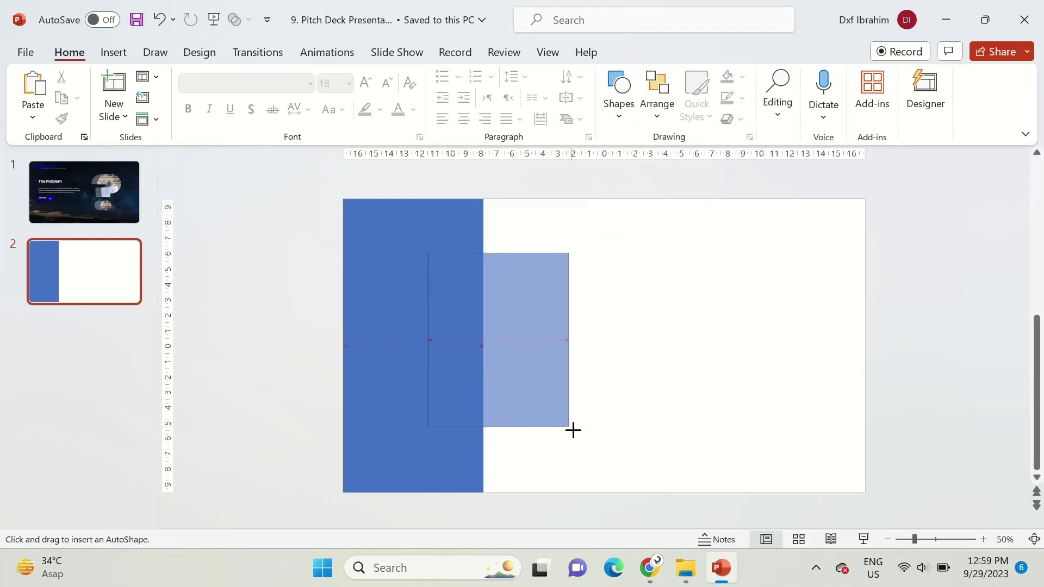
{"action": "left_click_drag", "start_coordinate": [568, 422], "coordinate": [576, 435]}
{"action": "left_click_drag", "start_coordinate": [547, 370], "coordinate": [547, 389]}
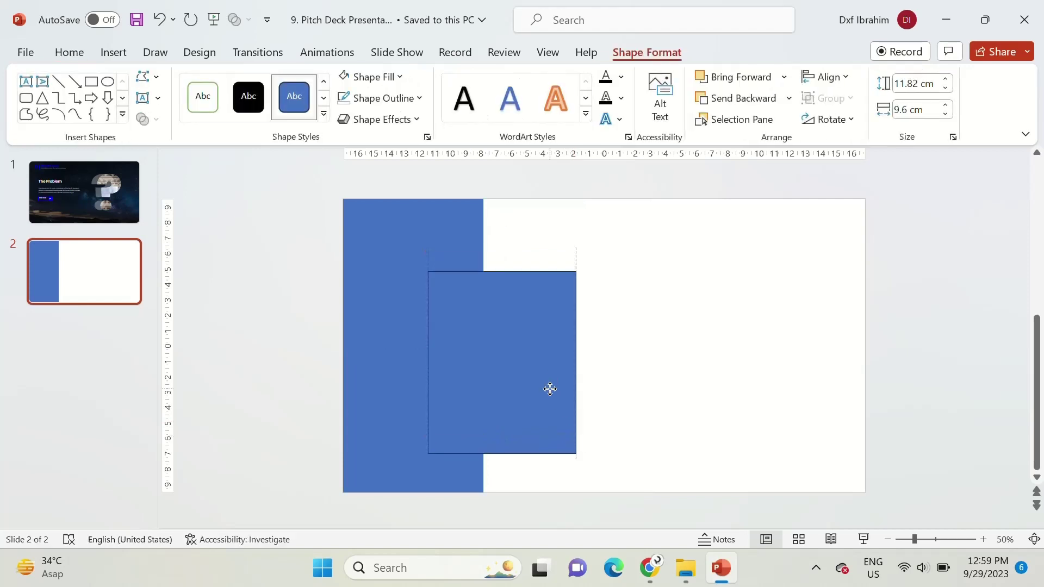
{"action": "left_click", "coordinate": [630, 354]}
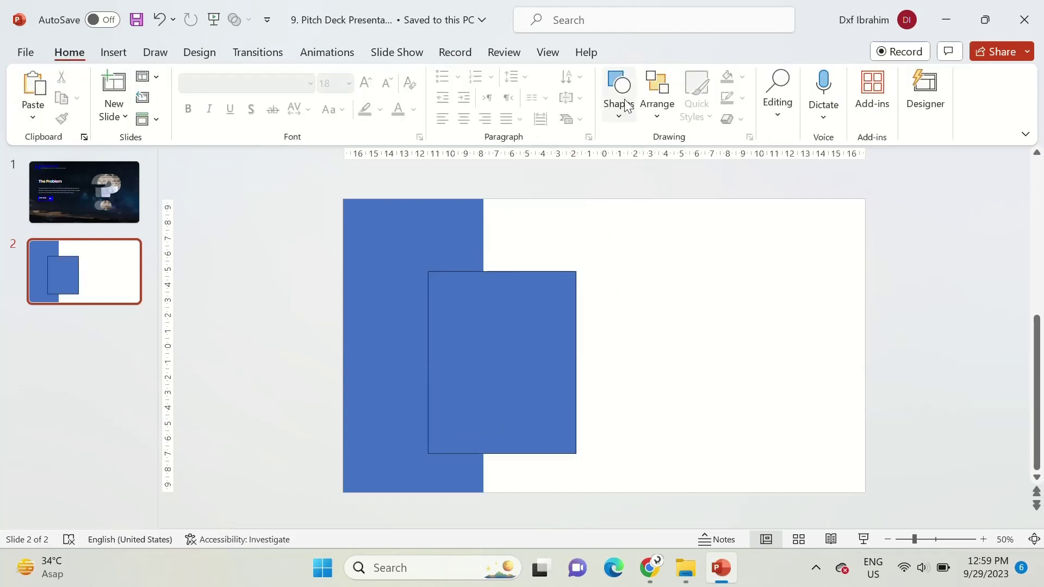
{"action": "left_click", "coordinate": [626, 104]}
{"action": "left_click", "coordinate": [676, 157]}
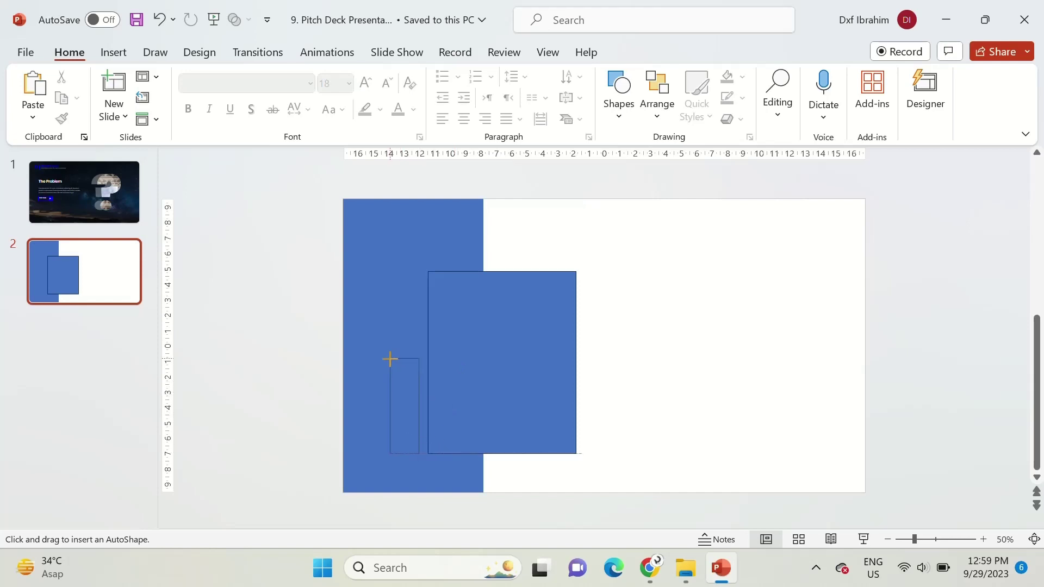
{"action": "left_click_drag", "start_coordinate": [389, 359], "coordinate": [389, 358]}
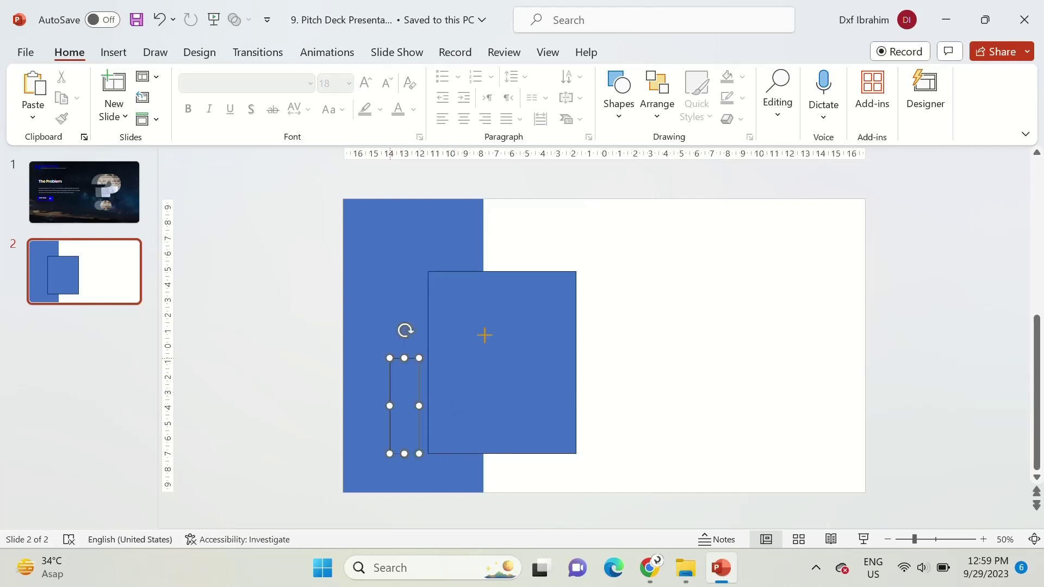
{"action": "left_click", "coordinate": [620, 321]}
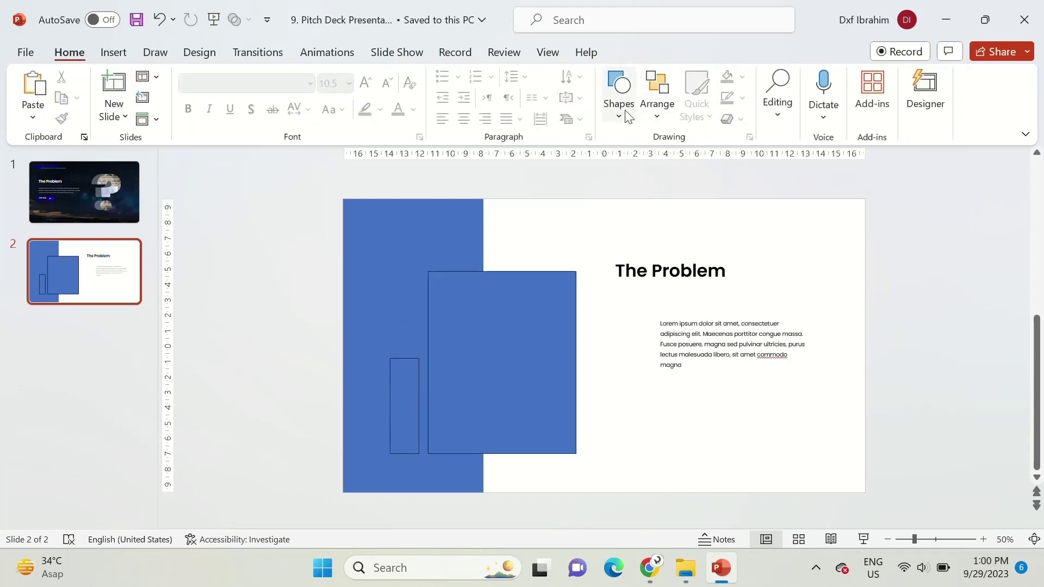
- Draw a square beside the text box and delete the body text after 'massa.'
{"action": "left_click", "coordinate": [626, 114]}
{"action": "left_click", "coordinate": [676, 157]}
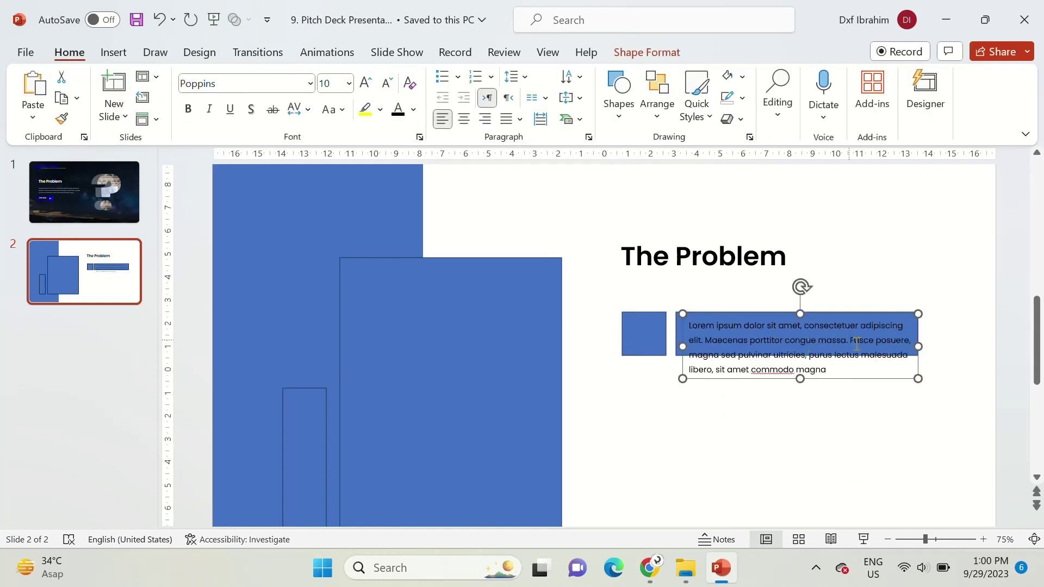
{"action": "left_click_drag", "start_coordinate": [856, 344], "coordinate": [891, 383]}
{"action": "key", "text": "BackSpace"}
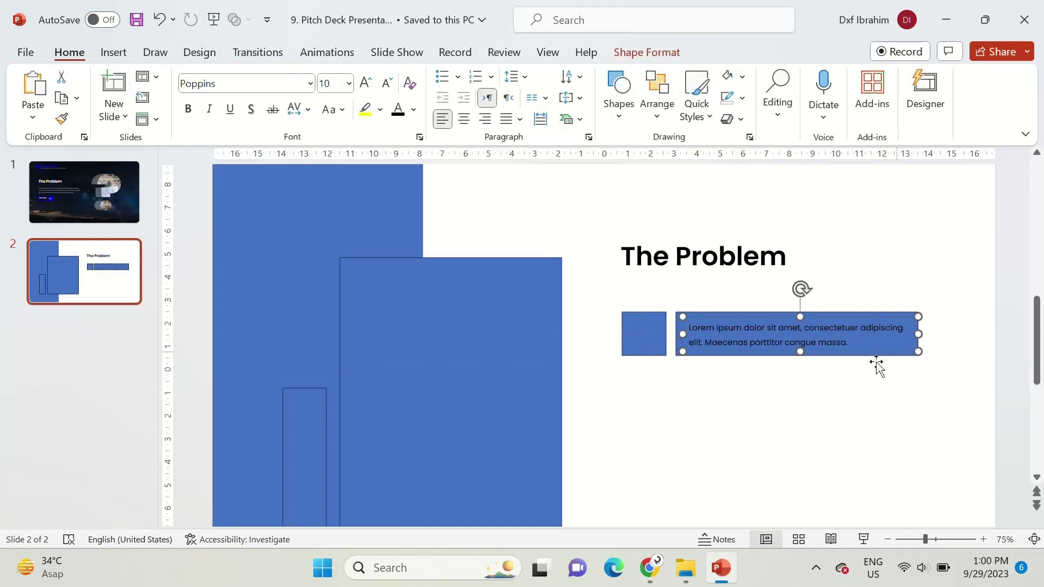
{"action": "left_click", "coordinate": [875, 363]}
- Group the square with its text box and duplicate the row twice, stacking the copies below
{"action": "scroll", "coordinate": [659, 431], "scroll_direction": "down", "scroll_amount": 1}
{"action": "scroll", "coordinate": [809, 373], "scroll_direction": "down", "scroll_amount": 1}
{"action": "mouse_move", "coordinate": [886, 367]}
{"action": "left_mouse_down"}
{"action": "mouse_move", "coordinate": [659, 291]}
{"action": "mouse_move", "coordinate": [614, 293]}
{"action": "left_mouse_up"}
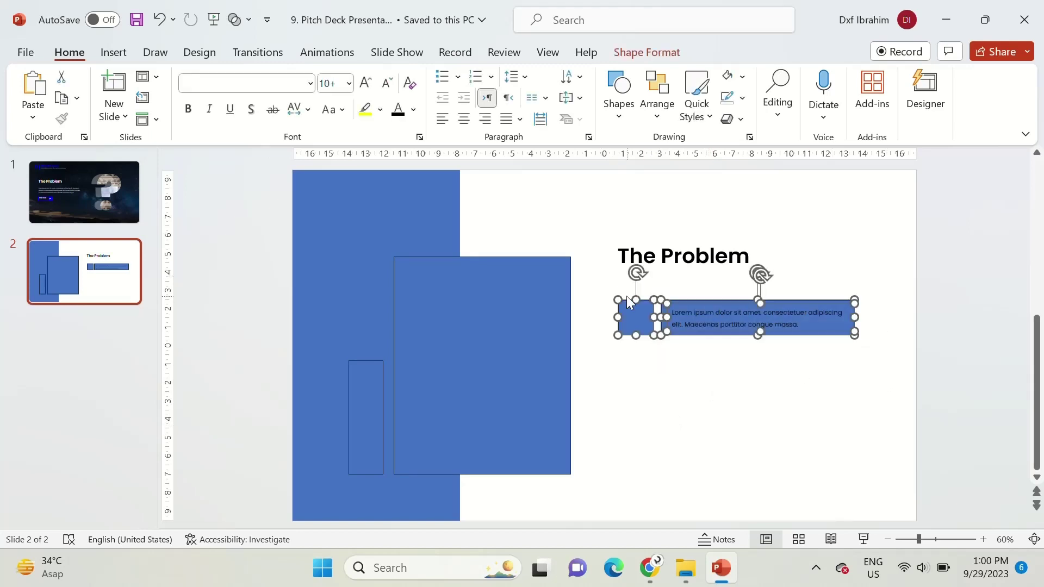
{"action": "key", "text": "ctrl+g"}
{"action": "key", "text": "ctrl+d"}
{"action": "mouse_move", "coordinate": [817, 315]}
{"action": "left_mouse_down"}
{"action": "mouse_move", "coordinate": [819, 341]}
{"action": "mouse_move", "coordinate": [795, 352]}
{"action": "left_mouse_up"}
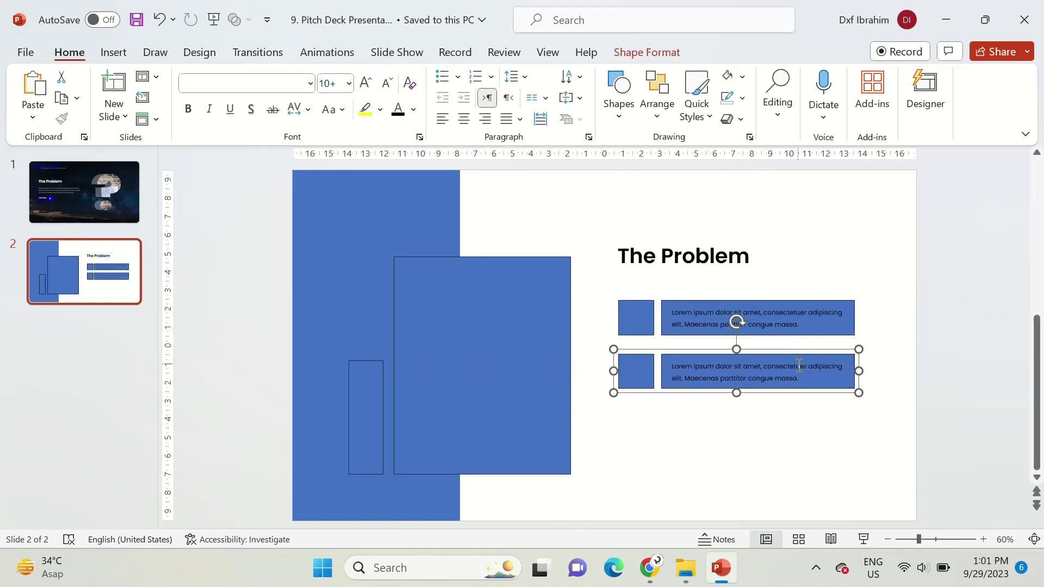
{"action": "key", "text": "ctrl+d"}
{"action": "left_click", "coordinate": [773, 466]}
{"action": "scroll", "coordinate": [774, 446], "scroll_direction": "down", "scroll_amount": 1}
- Nudge The Problem heading slightly lower
{"action": "left_click", "coordinate": [610, 272]}
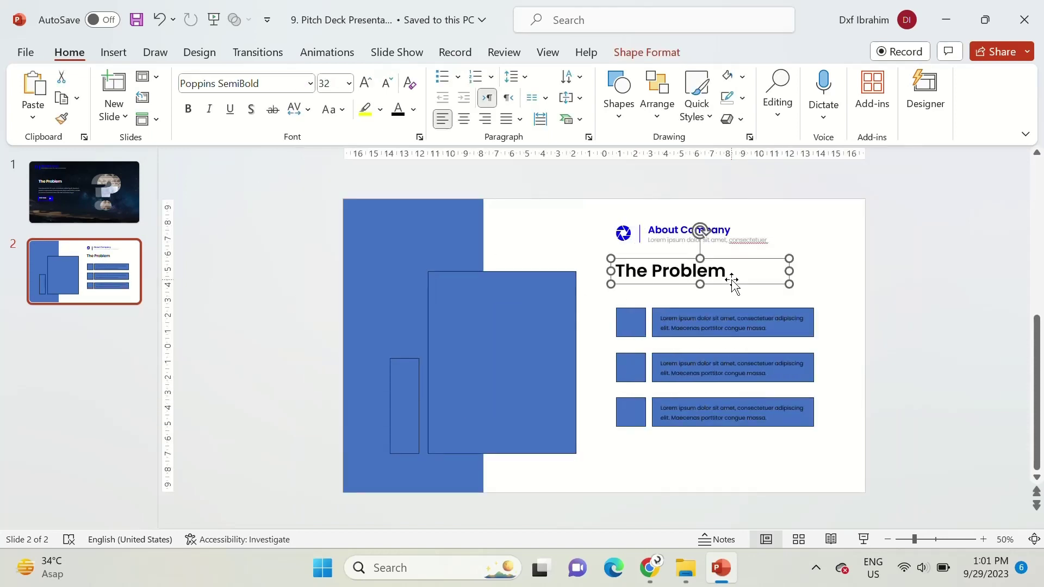
{"action": "left_click_drag", "start_coordinate": [738, 269], "coordinate": [738, 273]}
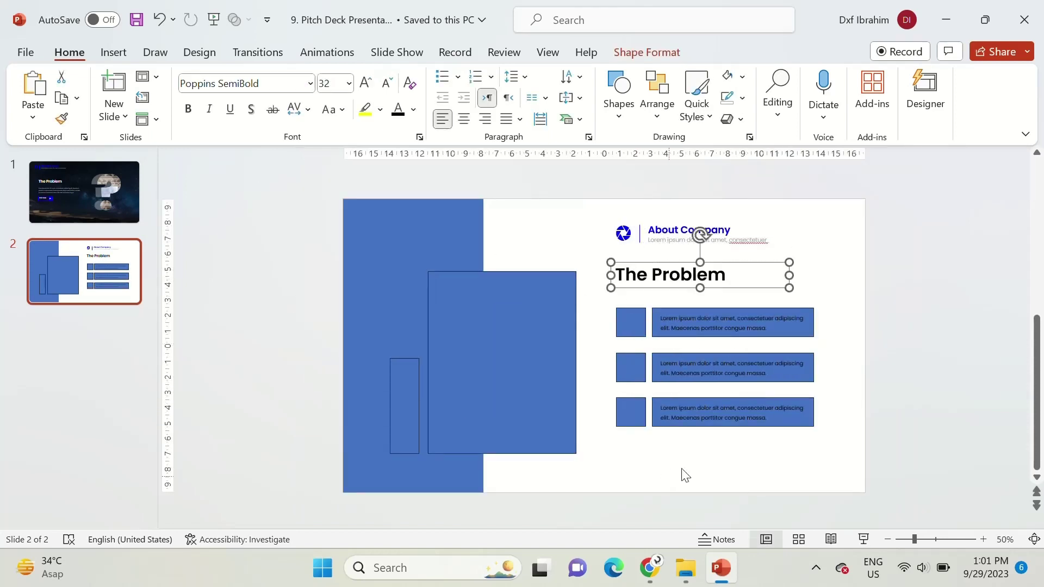
{"action": "left_click", "coordinate": [693, 459]}
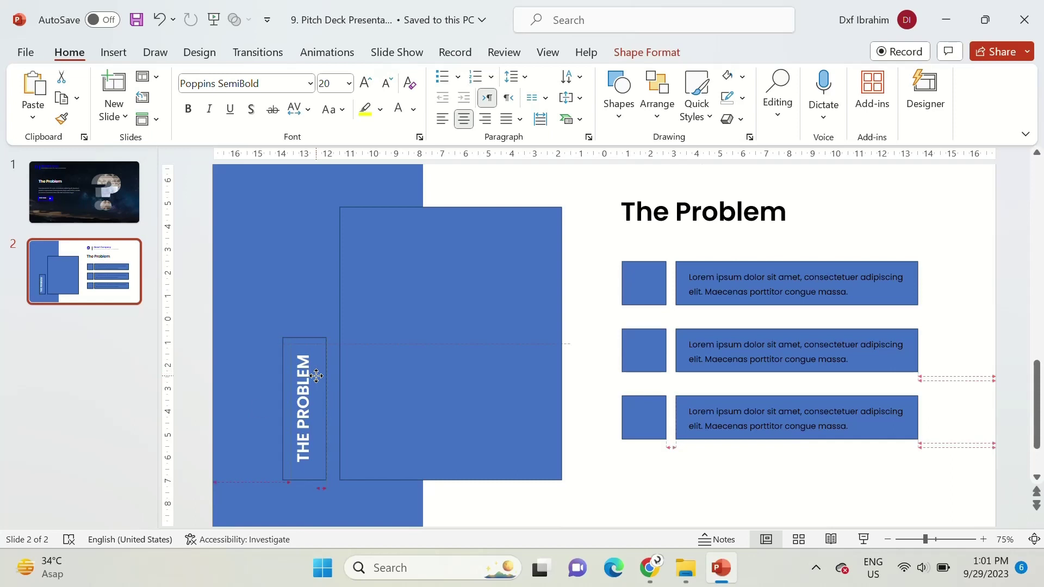
- Adjust the vertical THE PROBLEM label's position inside the narrow rectangle
{"action": "left_click", "coordinate": [316, 376]}
{"action": "left_click_drag", "start_coordinate": [323, 363], "coordinate": [324, 365]}
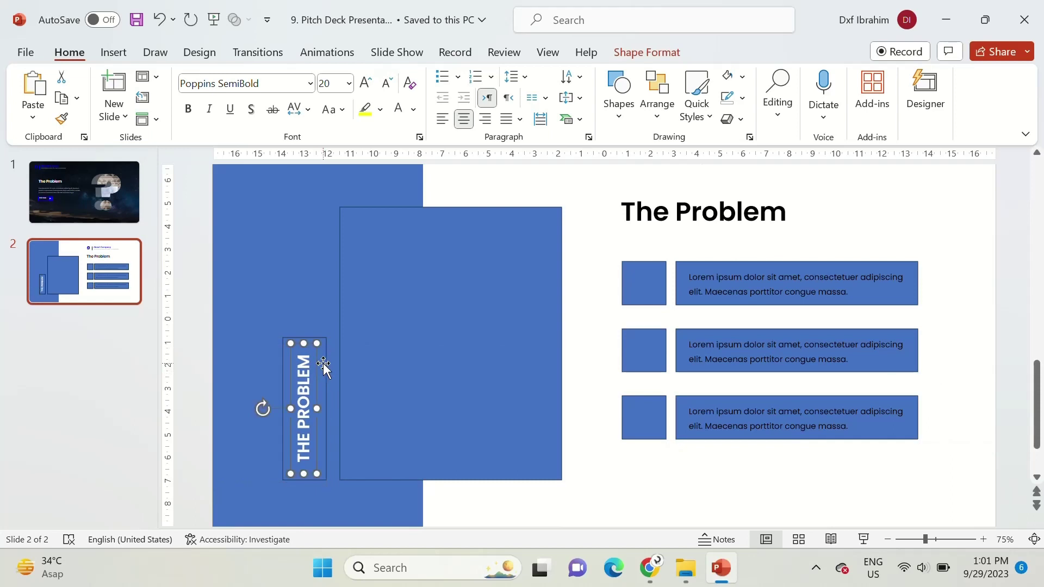
{"action": "left_click", "coordinate": [299, 260]}
- Fill the left rectangle with black
{"action": "left_click", "coordinate": [743, 77]}
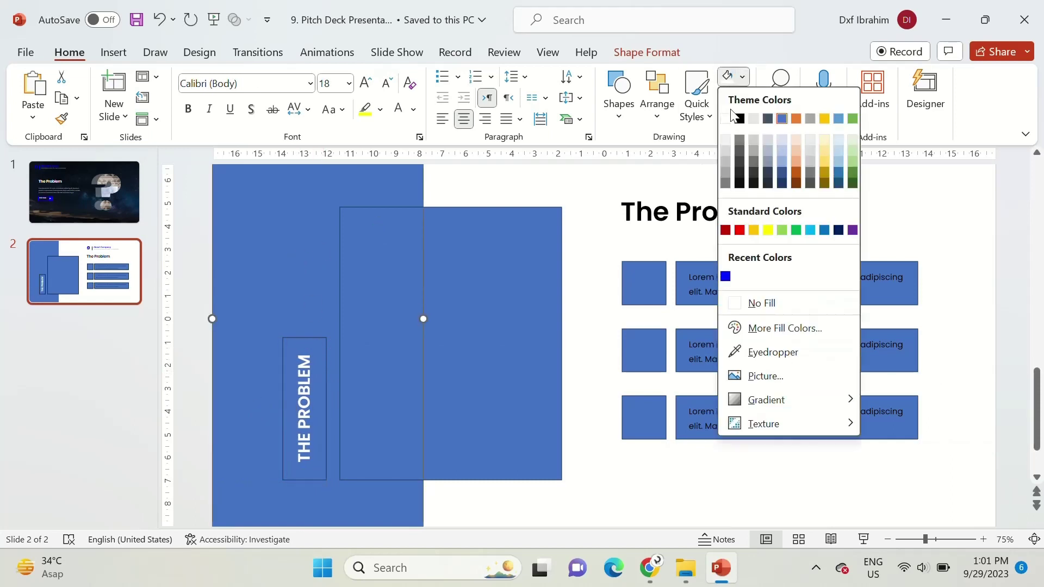
{"action": "left_click", "coordinate": [742, 116]}
{"action": "scroll", "coordinate": [627, 284], "scroll_direction": "down", "scroll_amount": 2, "text": "ctrl"}
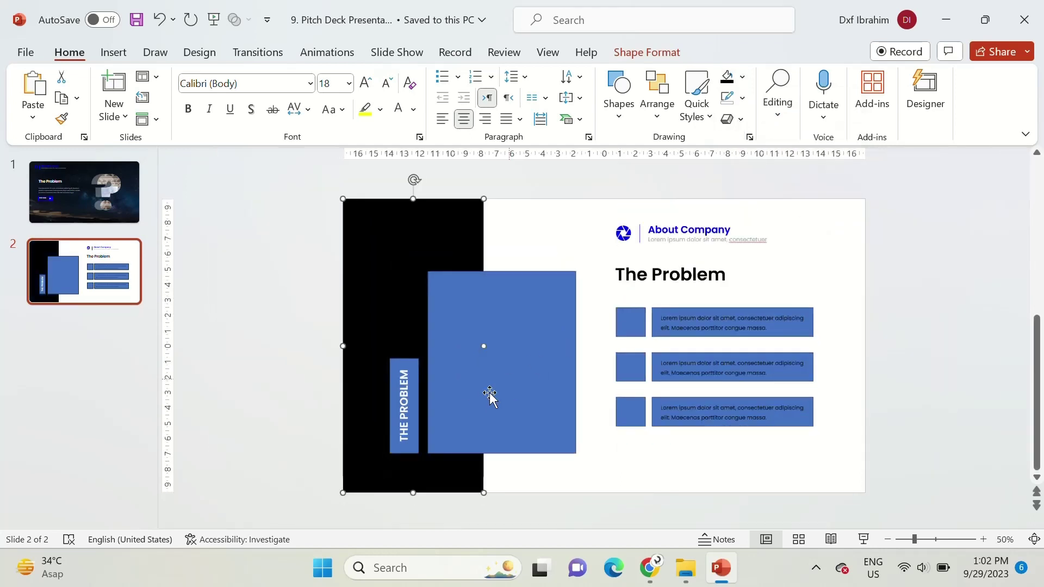
- Fill the THE PROBLEM label bright blue
{"action": "left_click", "coordinate": [411, 364]}
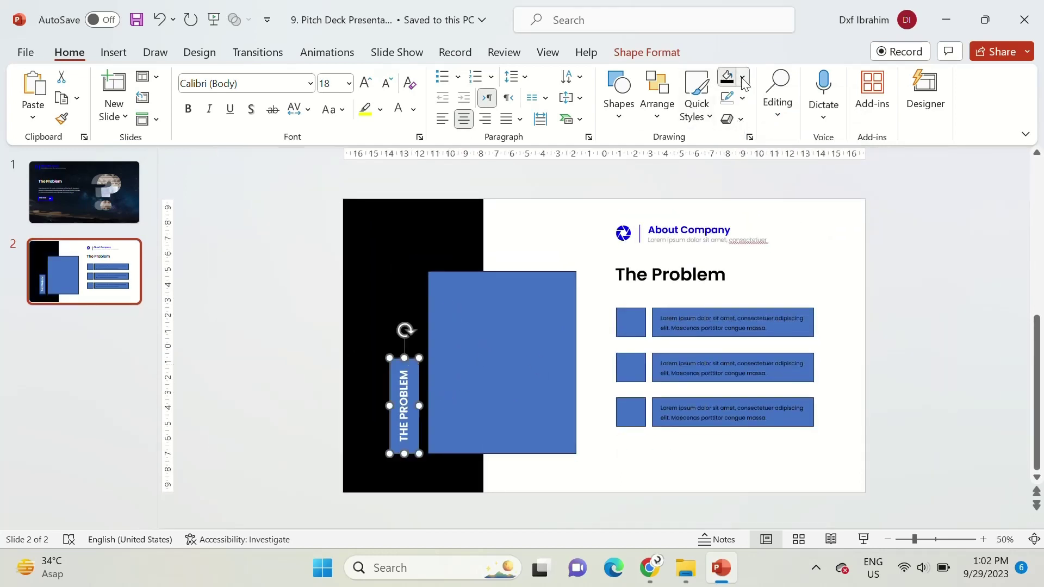
{"action": "left_click", "coordinate": [743, 79]}
{"action": "left_click", "coordinate": [726, 277]}
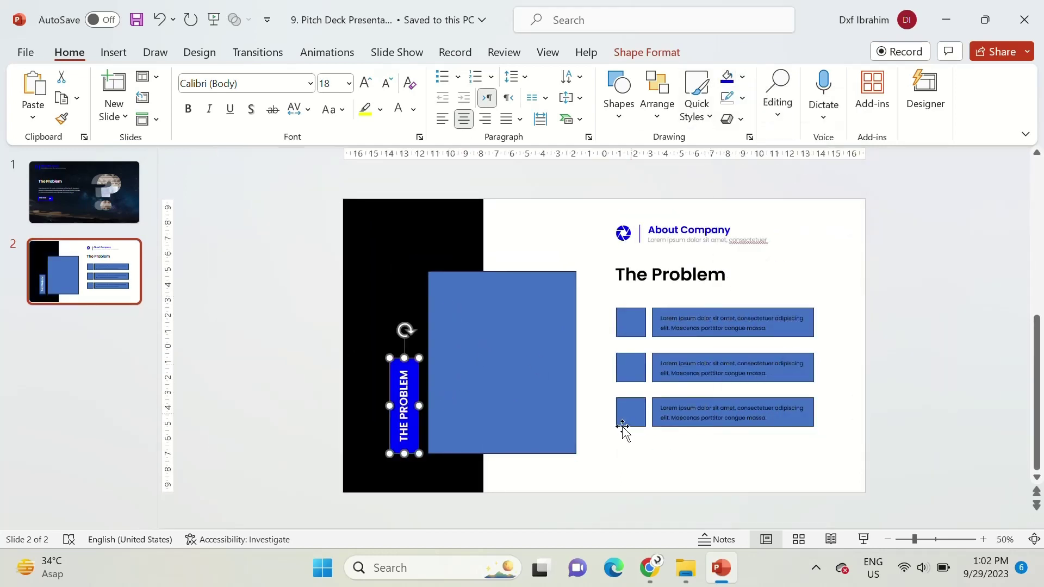
{"action": "left_click", "coordinate": [582, 475]}
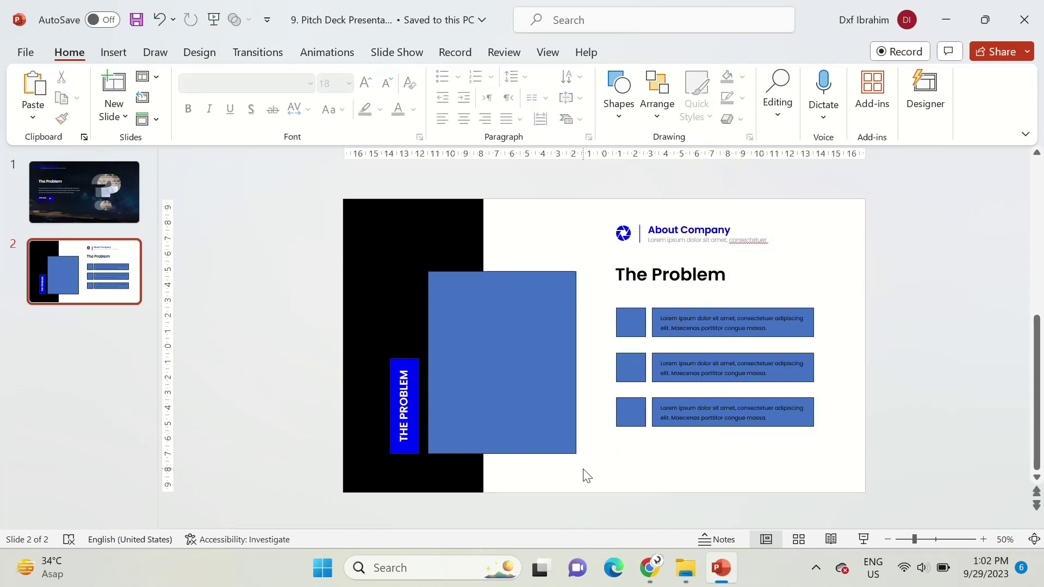
- Select the bottom and middle row groups, then the large blue rectangle
{"action": "left_click", "coordinate": [669, 428]}
{"action": "left_click", "coordinate": [659, 380], "text": "shift"}
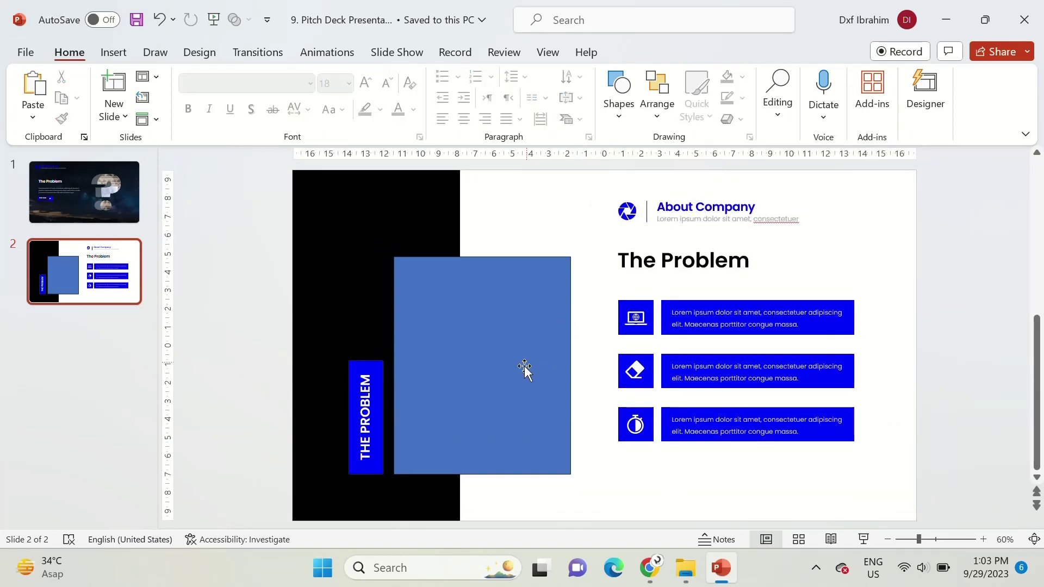
{"action": "left_click", "coordinate": [516, 366]}
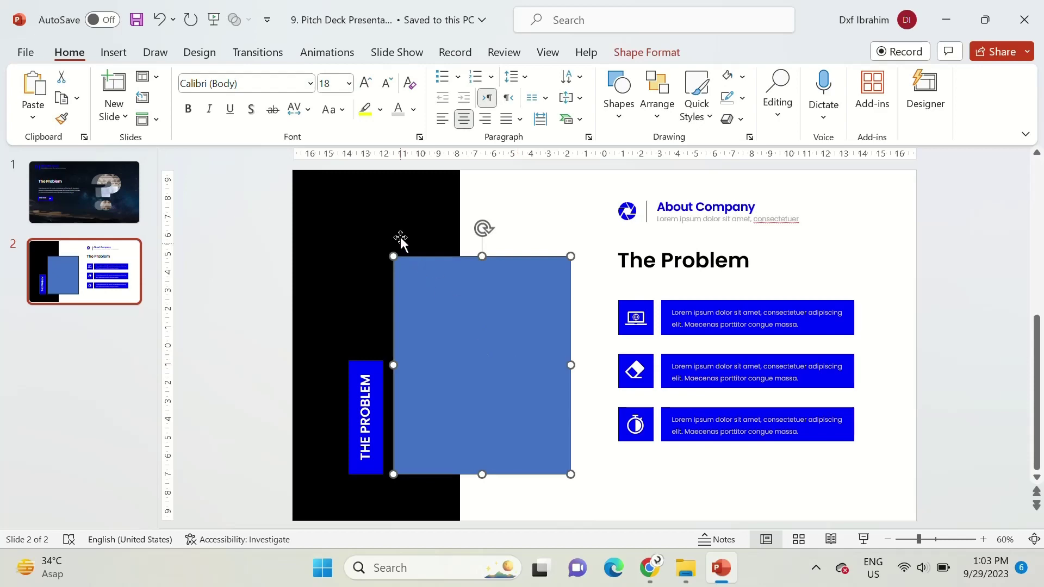
- Delete the black and blue background rectangles and open Slide Master view
{"action": "left_click", "coordinate": [397, 202], "text": "shift"}
{"action": "key", "text": "Delete"}
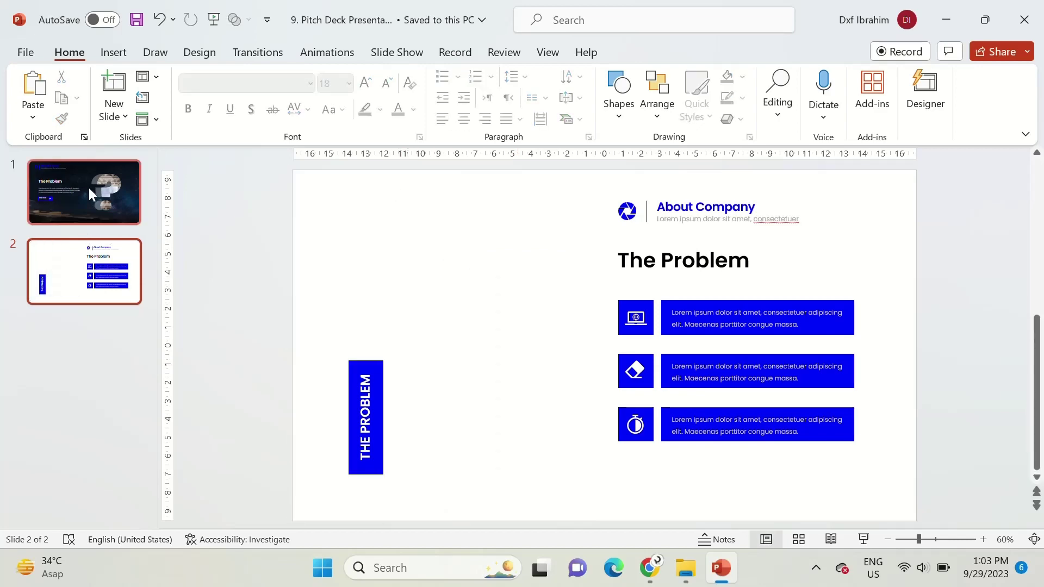
{"action": "left_click", "coordinate": [89, 190]}
{"action": "left_click", "coordinate": [547, 53]}
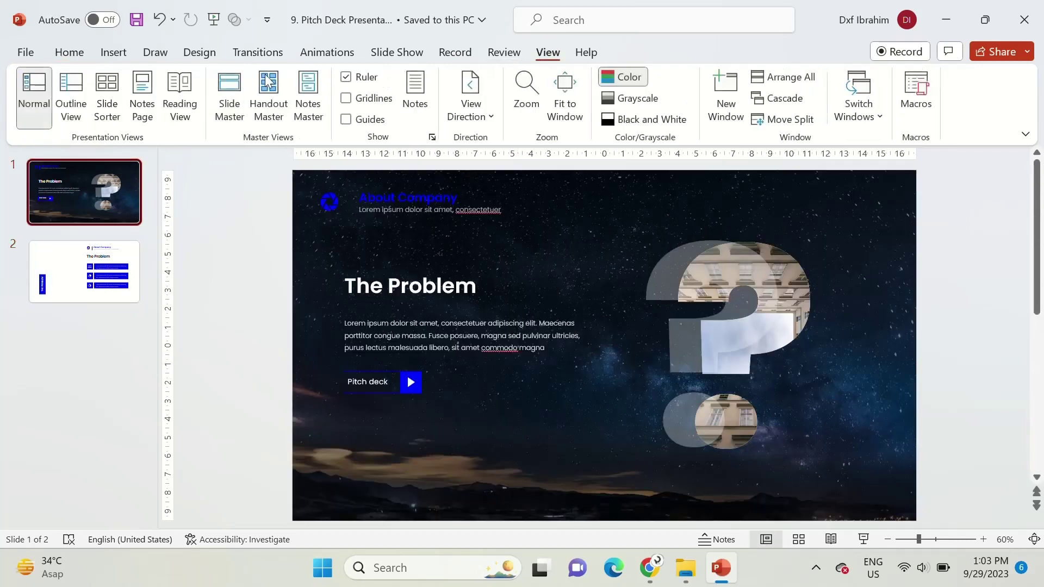
{"action": "left_click", "coordinate": [229, 100]}
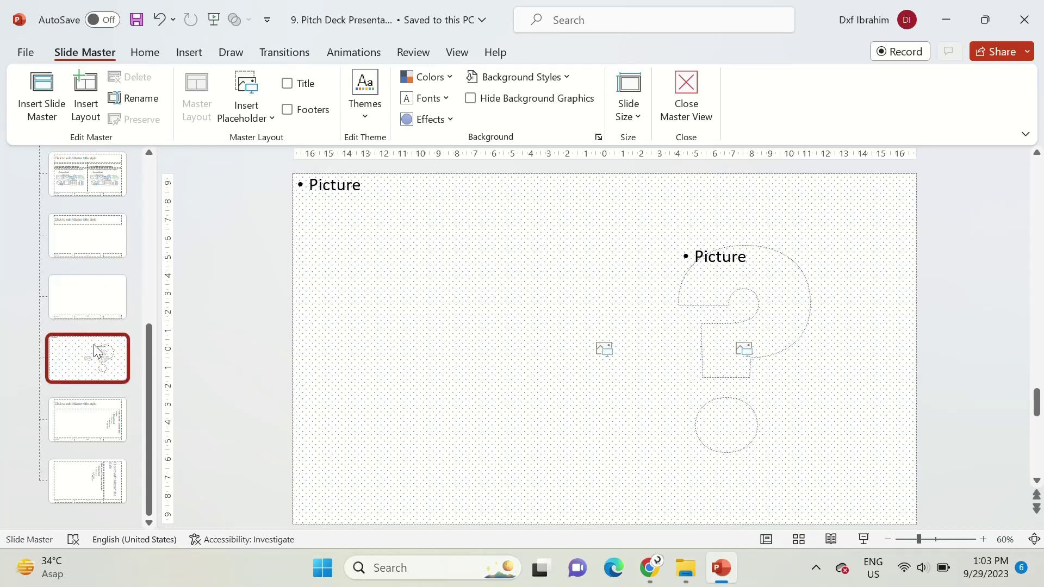
- Duplicate the picture layout and replace its question-mark group with the pasted black and blue rectangles
{"action": "key", "text": "ctrl+d"}
{"action": "left_click", "coordinate": [776, 275]}
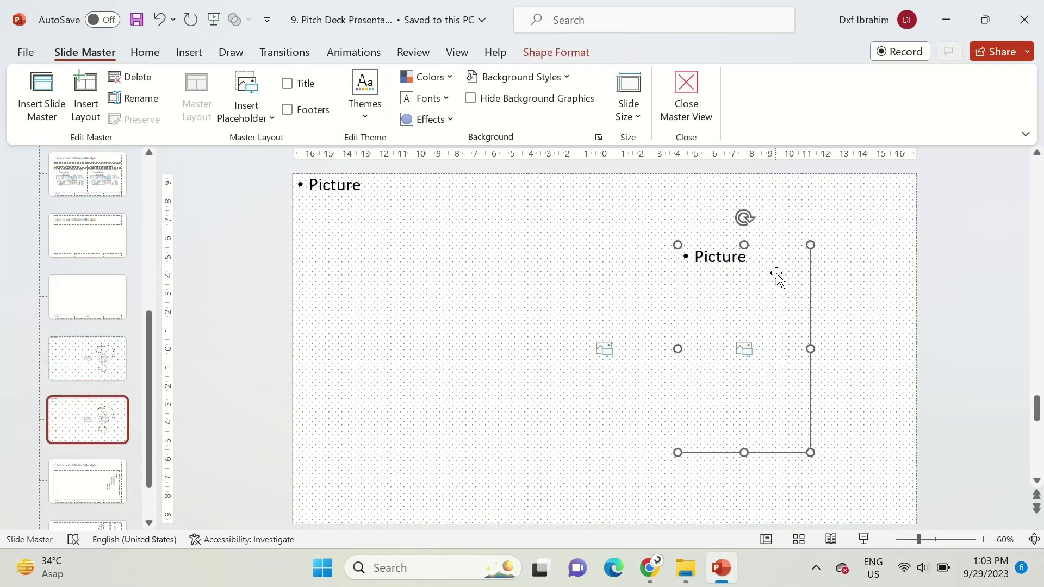
{"action": "key", "text": "Delete"}
{"action": "key", "text": "ctrl+v"}
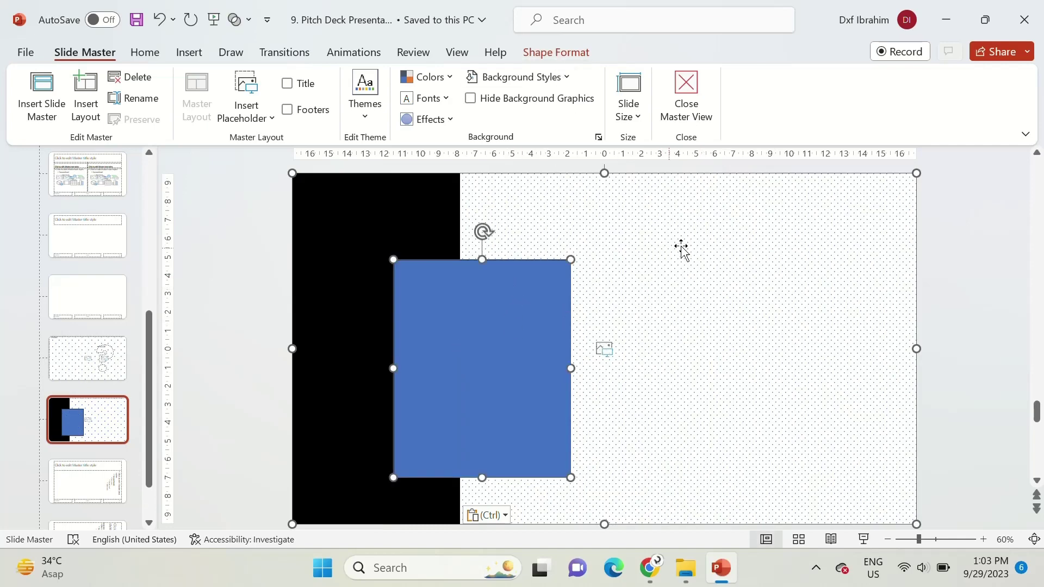
- Intersect the picture placeholder with the blue rectangle using Merge Shapes
{"action": "left_click", "coordinate": [556, 52]}
{"action": "left_click", "coordinate": [148, 118]}
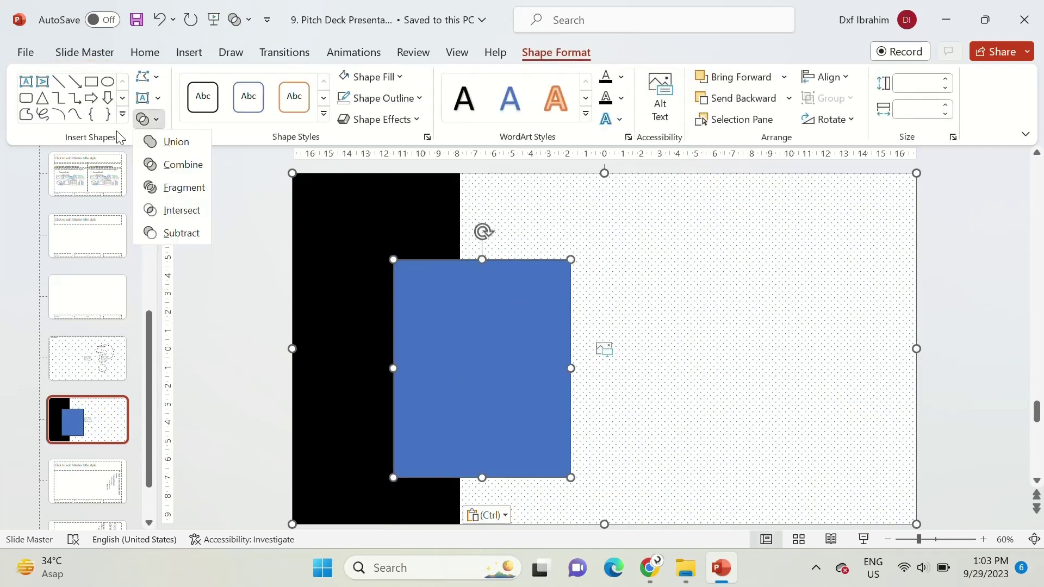
{"action": "left_click", "coordinate": [175, 211]}
- Send the black rectangle to the back and close Master View
{"action": "left_click", "coordinate": [407, 230]}
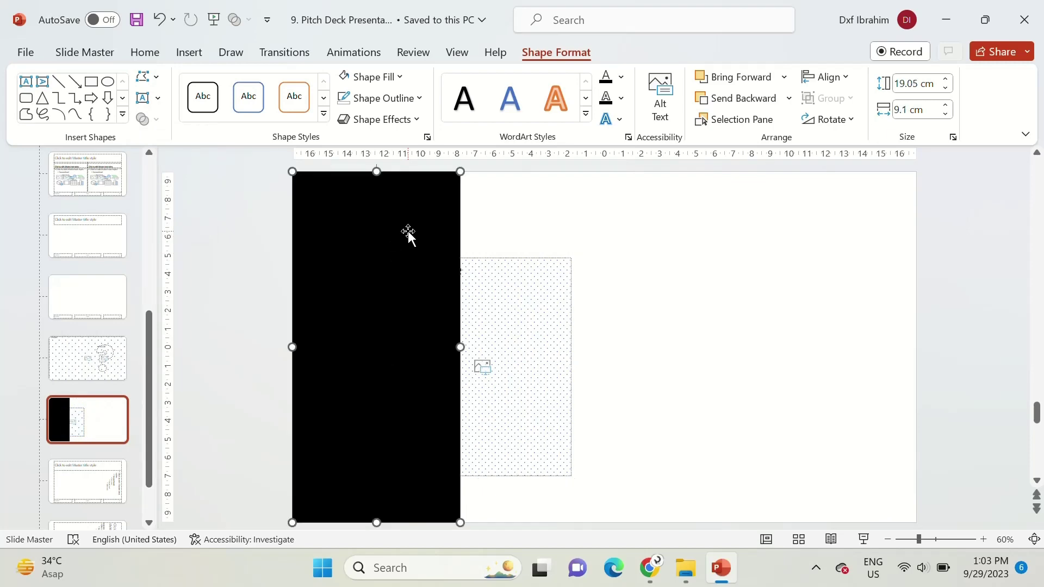
{"action": "right_click", "coordinate": [407, 230]}
{"action": "left_click", "coordinate": [466, 303]}
{"action": "left_click", "coordinate": [627, 298]}
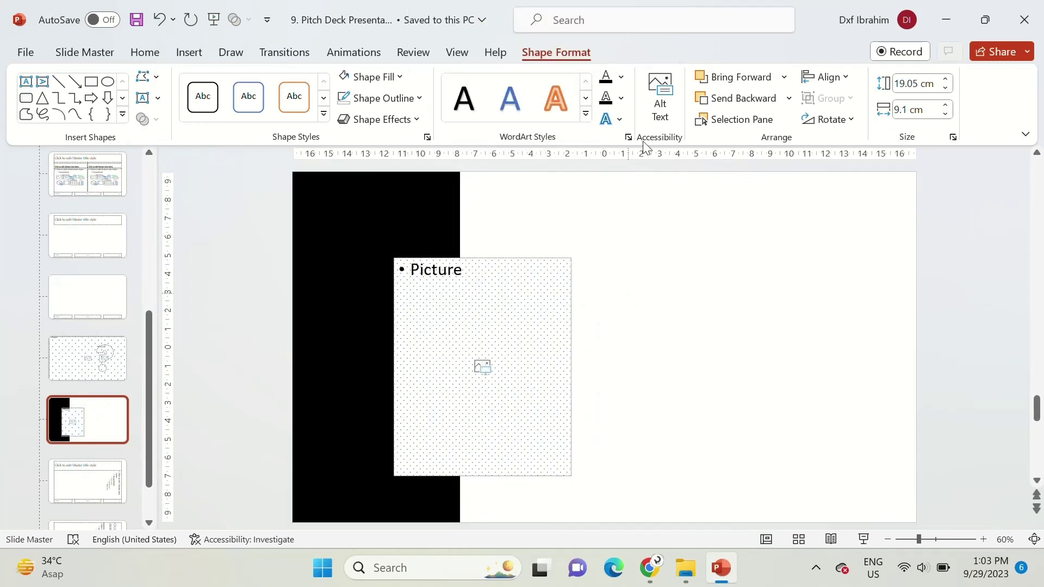
{"action": "left_click", "coordinate": [685, 93]}
- Apply the 1_Picture with Caption layout to slide 2
{"action": "left_click", "coordinate": [100, 286]}
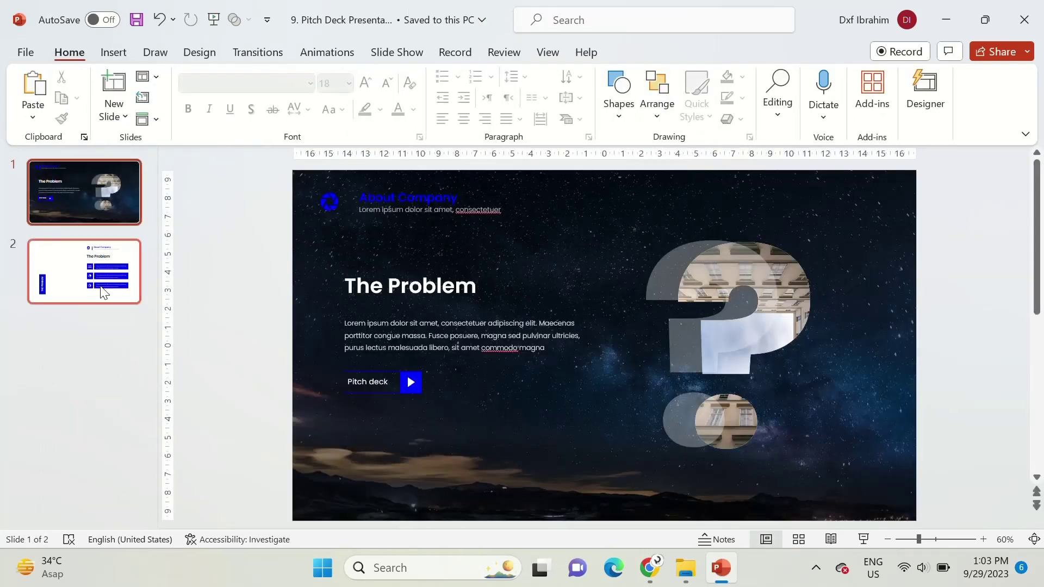
{"action": "left_click", "coordinate": [143, 76]}
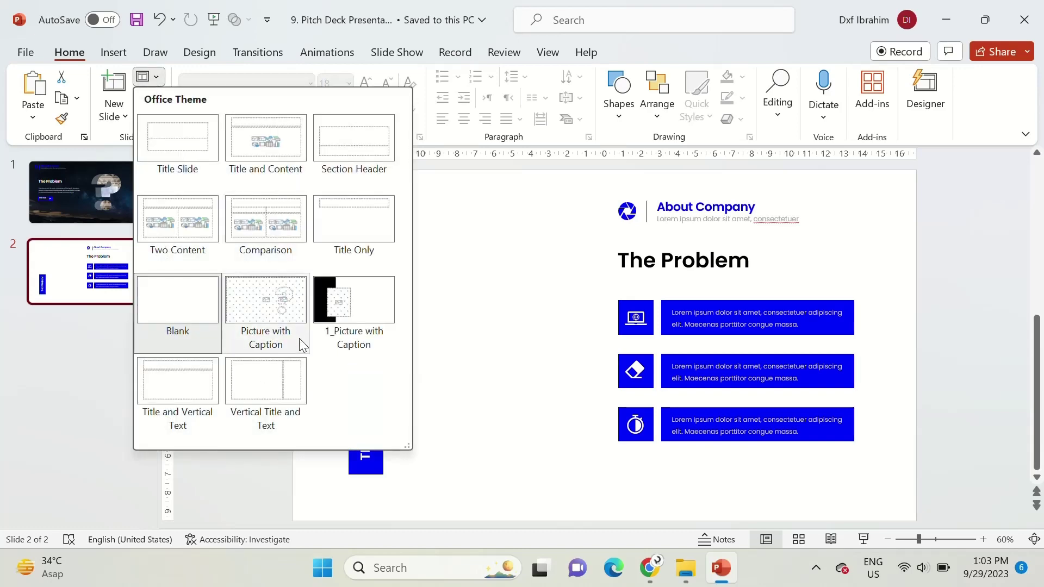
{"action": "left_click", "coordinate": [357, 294]}
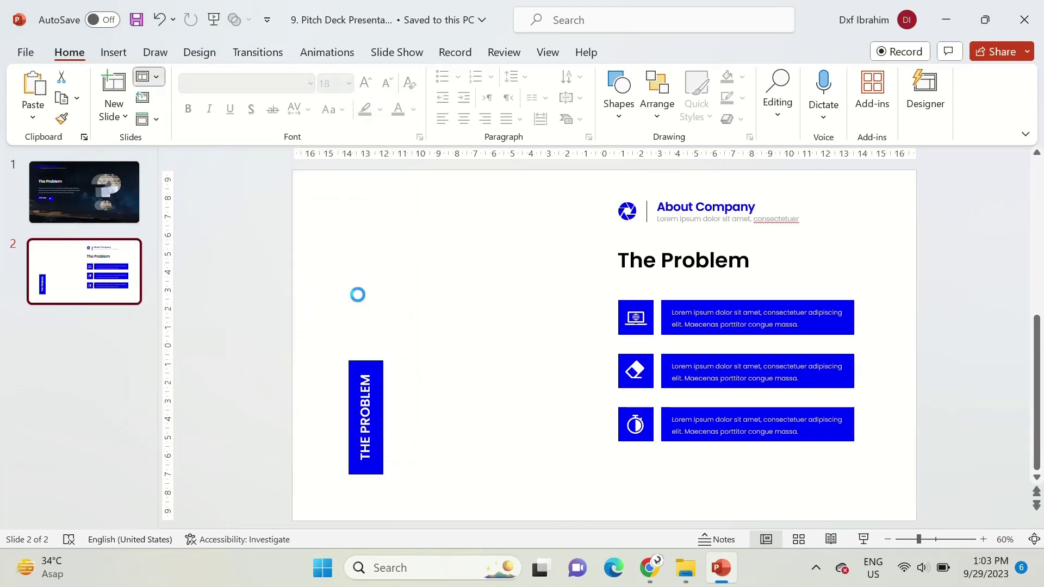
- Drag the night city street photo from File Explorer into the picture placeholder
{"action": "left_click", "coordinate": [686, 567]}
{"action": "mouse_move", "coordinate": [175, 155]}
{"action": "left_mouse_down"}
{"action": "mouse_move", "coordinate": [722, 568]}
{"action": "mouse_move", "coordinate": [256, 320]}
{"action": "left_mouse_up"}
{"action": "left_click", "coordinate": [256, 321]}
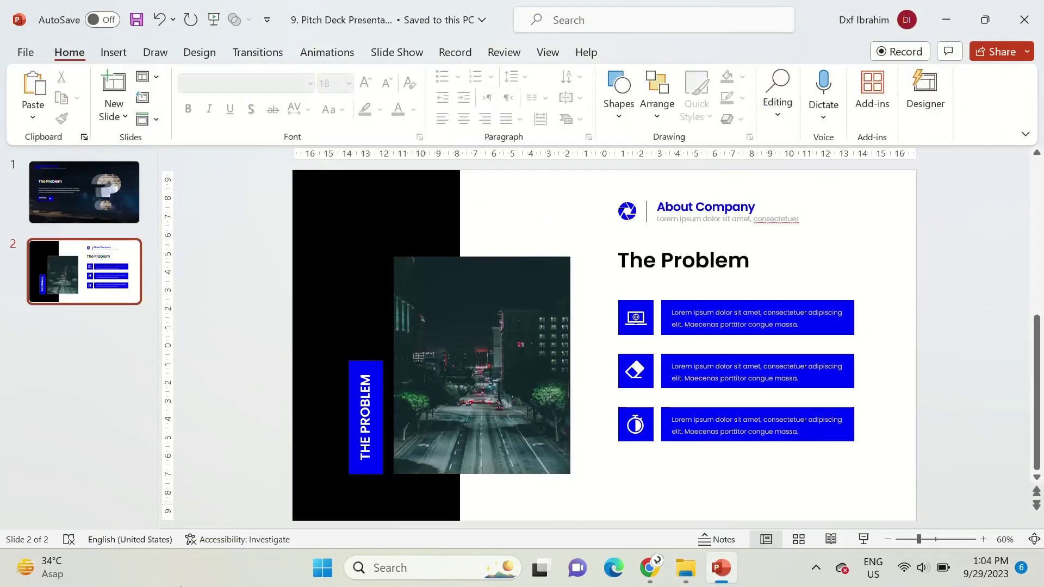
{"action": "left_click", "coordinate": [120, 119]}
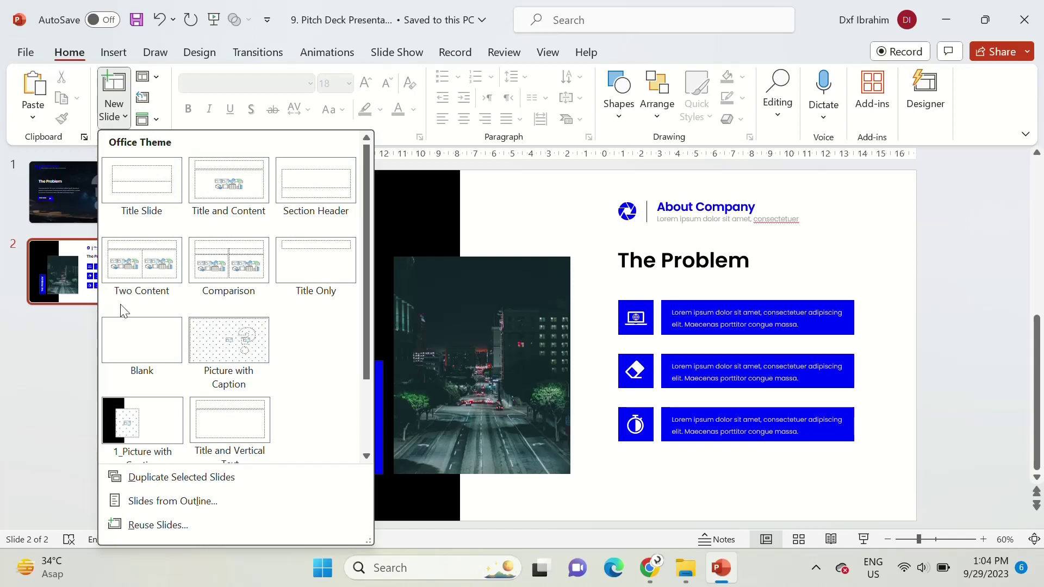
- Add a new slide and paste the About Company header onto it
{"action": "left_click", "coordinate": [142, 340]}
{"action": "key", "text": "ctrl+v"}
{"action": "left_click", "coordinate": [351, 306]}
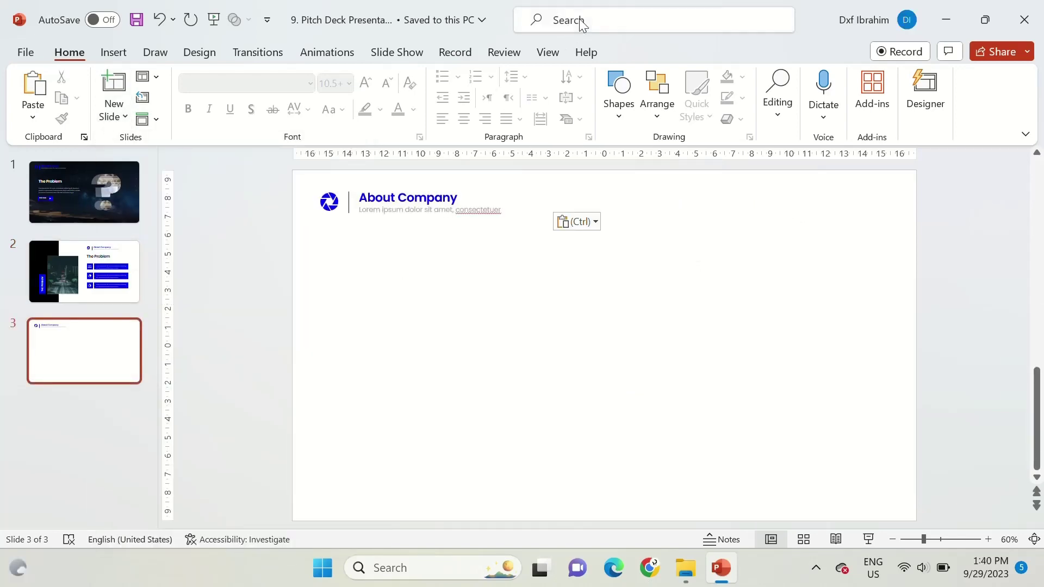
- In Slide Master, duplicate the question-mark picture layout, delete its placeholder, and close master view
{"action": "left_click", "coordinate": [536, 54]}
{"action": "left_click", "coordinate": [233, 96]}
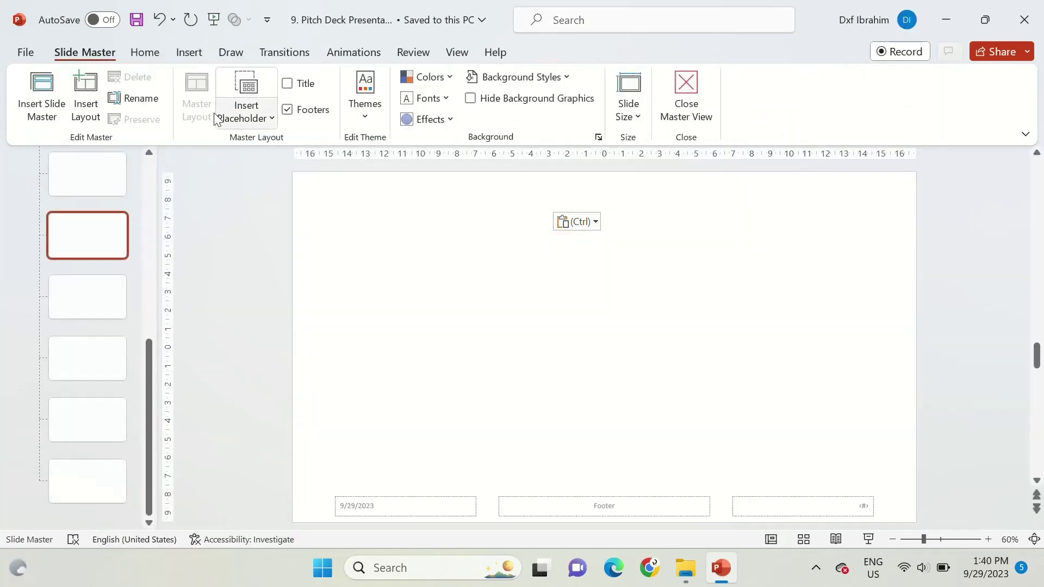
{"action": "left_click", "coordinate": [85, 289]}
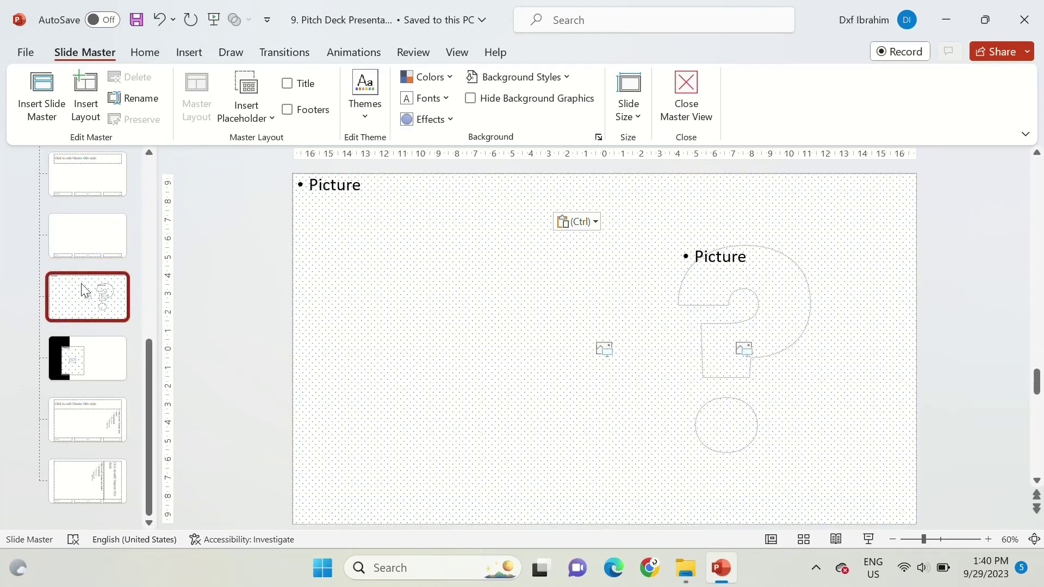
{"action": "key", "text": "ctrl+d"}
{"action": "left_click_drag", "start_coordinate": [82, 367], "coordinate": [86, 451]}
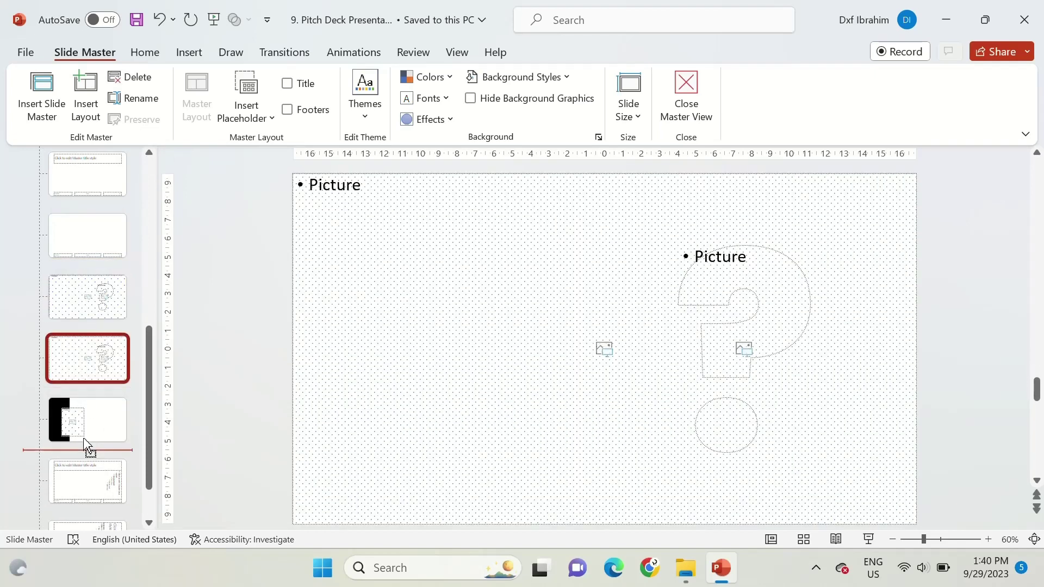
{"action": "left_click", "coordinate": [743, 261]}
{"action": "left_click", "coordinate": [740, 245]}
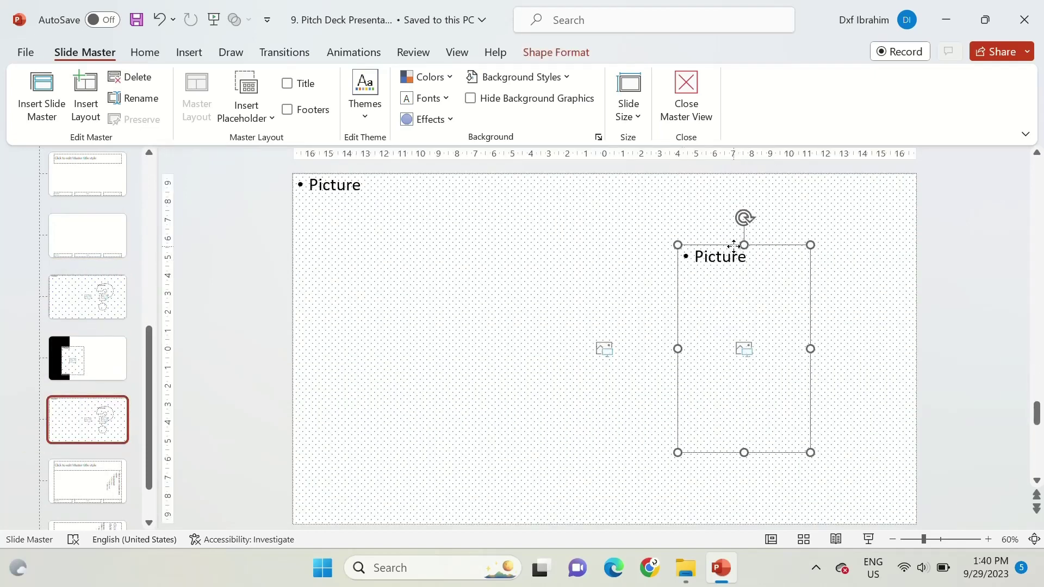
{"action": "key", "text": "Delete"}
{"action": "left_click", "coordinate": [685, 103]}
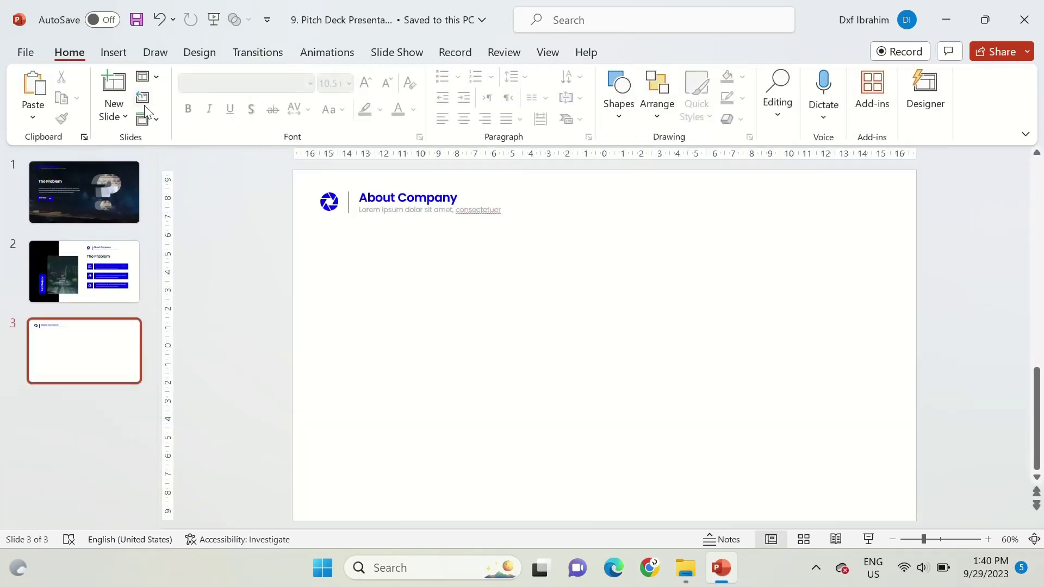
- Apply the 2_Picture with Caption layout and drag in the glass building photo
{"action": "left_click", "coordinate": [156, 83]}
{"action": "left_click", "coordinate": [196, 386]}
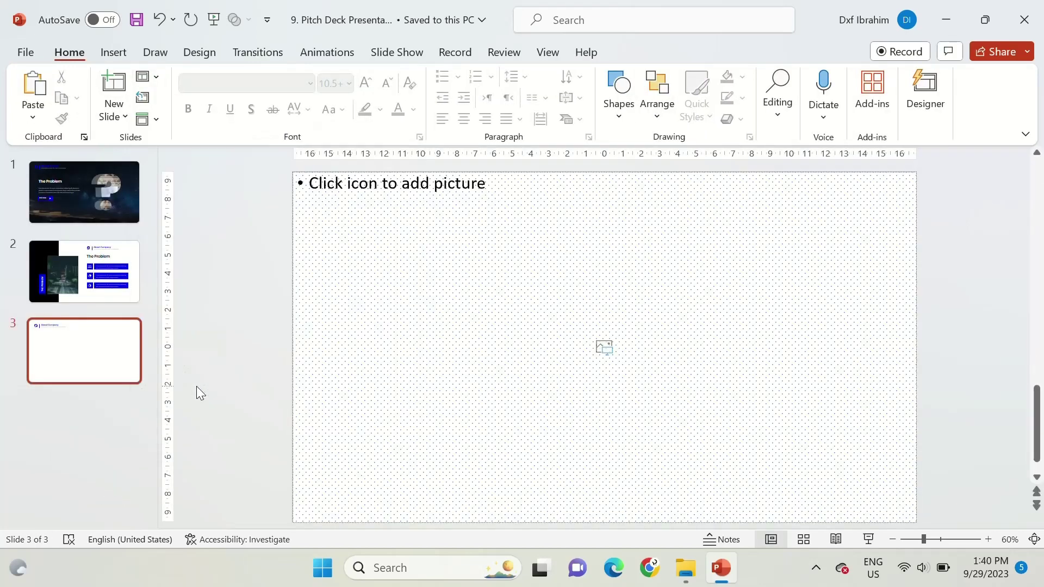
{"action": "left_click", "coordinate": [686, 568]}
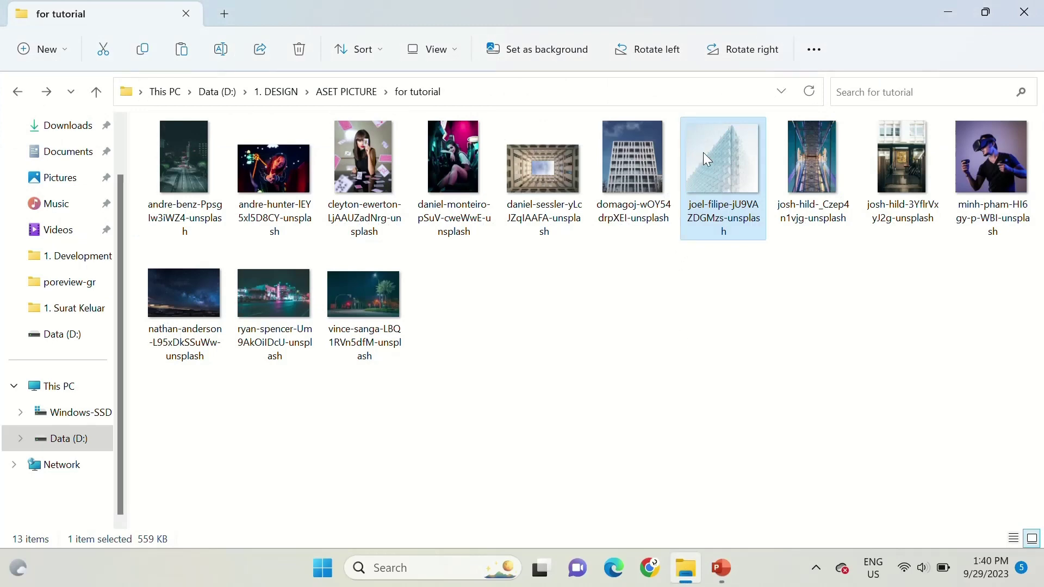
{"action": "left_click_drag", "start_coordinate": [705, 157], "coordinate": [669, 408]}
- Send the building photo behind the About Company header
{"action": "left_click", "coordinate": [491, 163]}
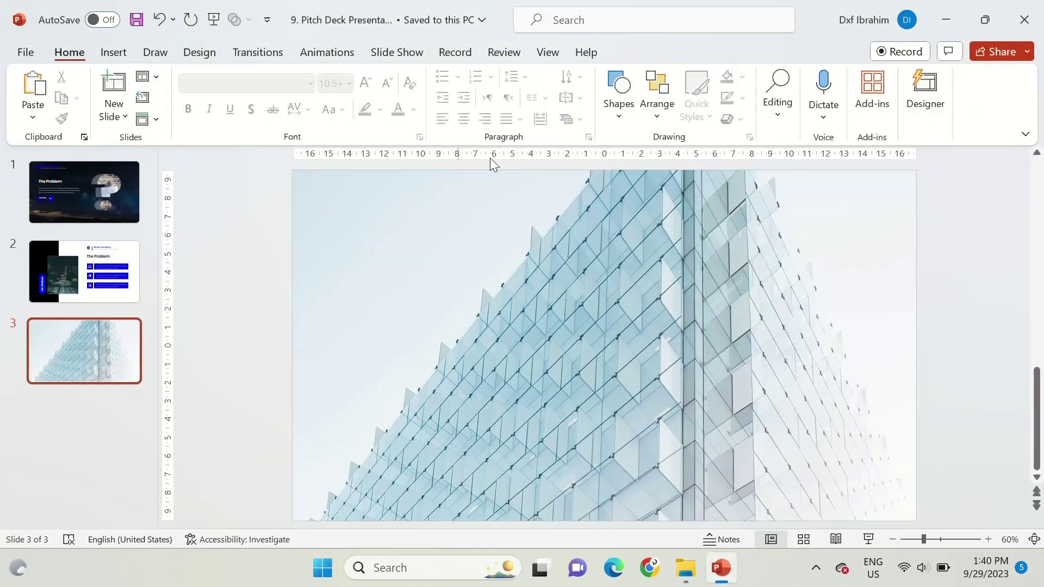
{"action": "left_click", "coordinate": [652, 286]}
{"action": "right_click", "coordinate": [652, 285]}
{"action": "left_click", "coordinate": [698, 358]}
- Draw a Frame shape covering the whole slide and widen its border band
{"action": "key", "text": "Escape"}
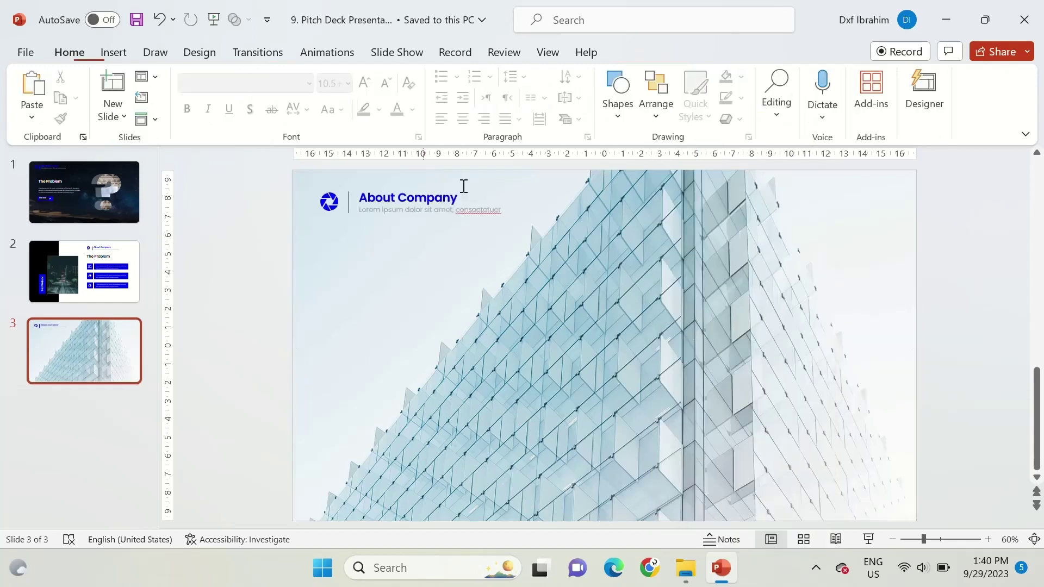
{"action": "left_click", "coordinate": [624, 112]}
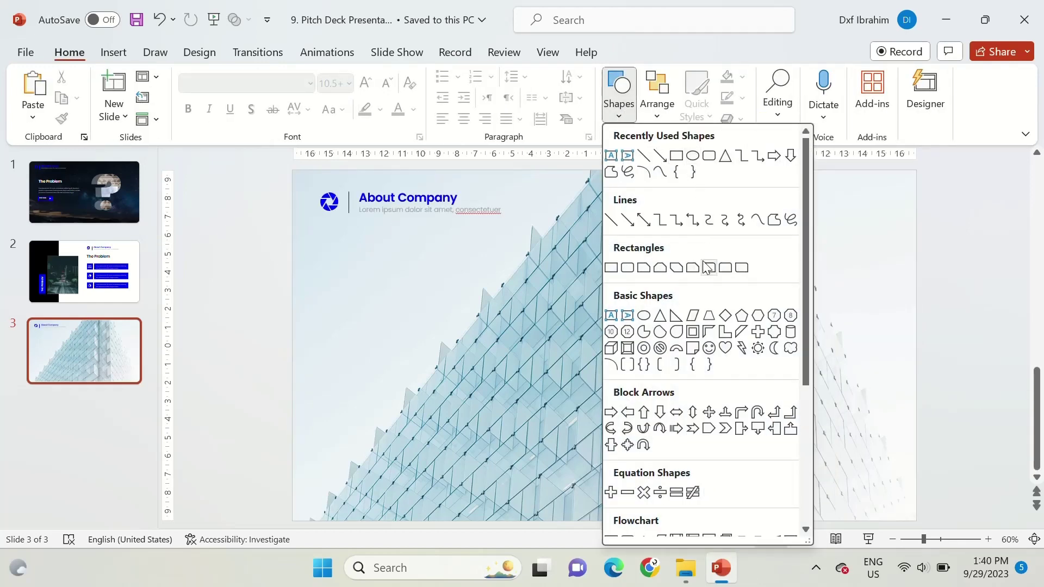
{"action": "left_click", "coordinate": [693, 331]}
{"action": "left_click_drag", "start_coordinate": [289, 173], "coordinate": [915, 521]}
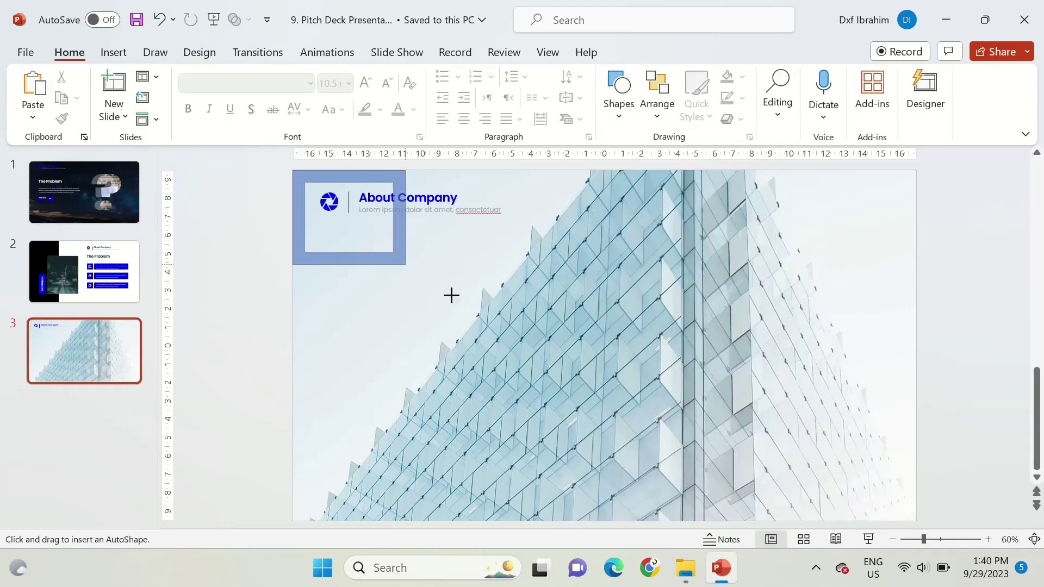
{"action": "left_click_drag", "start_coordinate": [337, 172], "coordinate": [358, 175]}
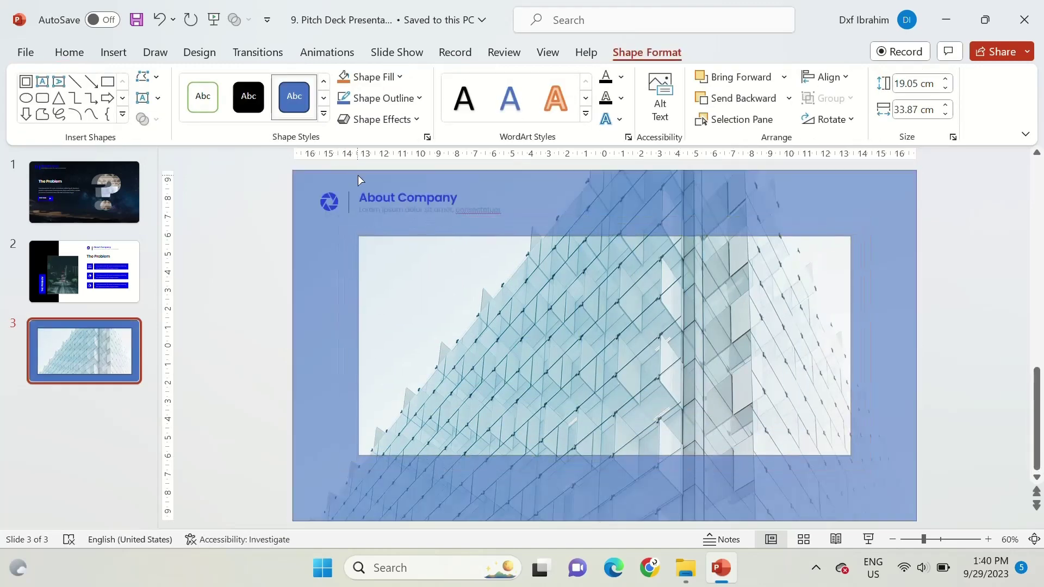
- Give the frame a solid black fill at 30% transparency
{"action": "left_click", "coordinate": [381, 98]}
{"action": "left_click", "coordinate": [288, 354]}
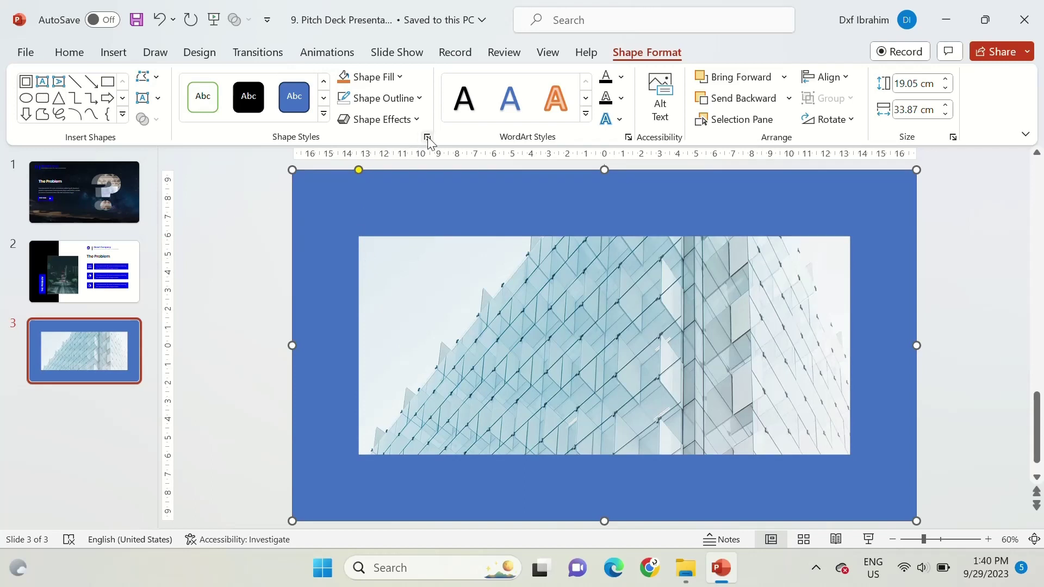
{"action": "left_click", "coordinate": [427, 137]}
{"action": "left_click", "coordinate": [998, 412]}
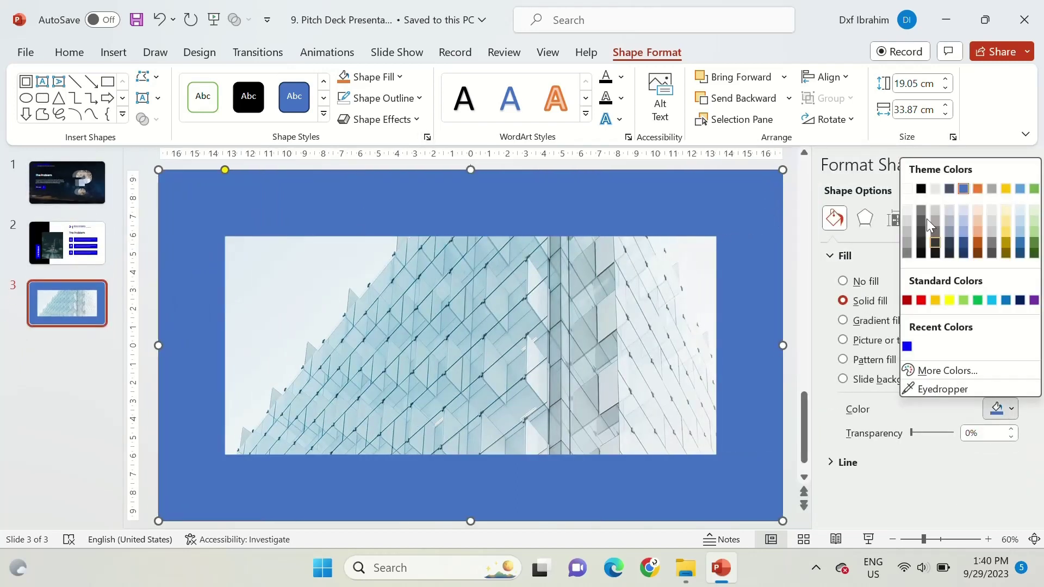
{"action": "left_click", "coordinate": [920, 188]}
{"action": "left_click_drag", "start_coordinate": [911, 433], "coordinate": [924, 432]}
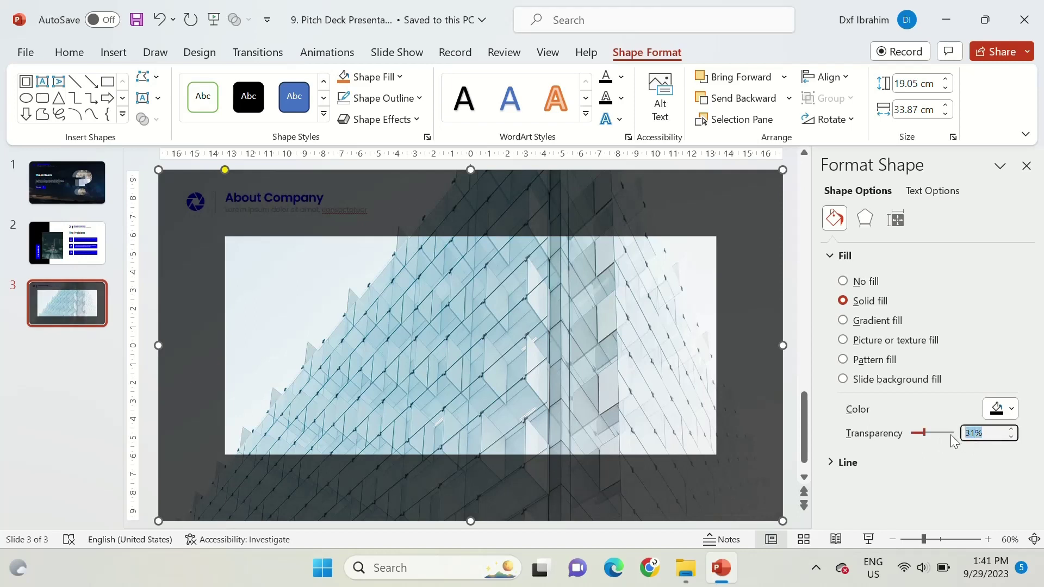
{"action": "type", "text": "30"}
{"action": "key", "text": "Return"}
{"action": "left_click", "coordinate": [1026, 166]}
- Draw a rectangle over the photo's clear centre, raising its top edge slightly
{"action": "left_click", "coordinate": [226, 222]}
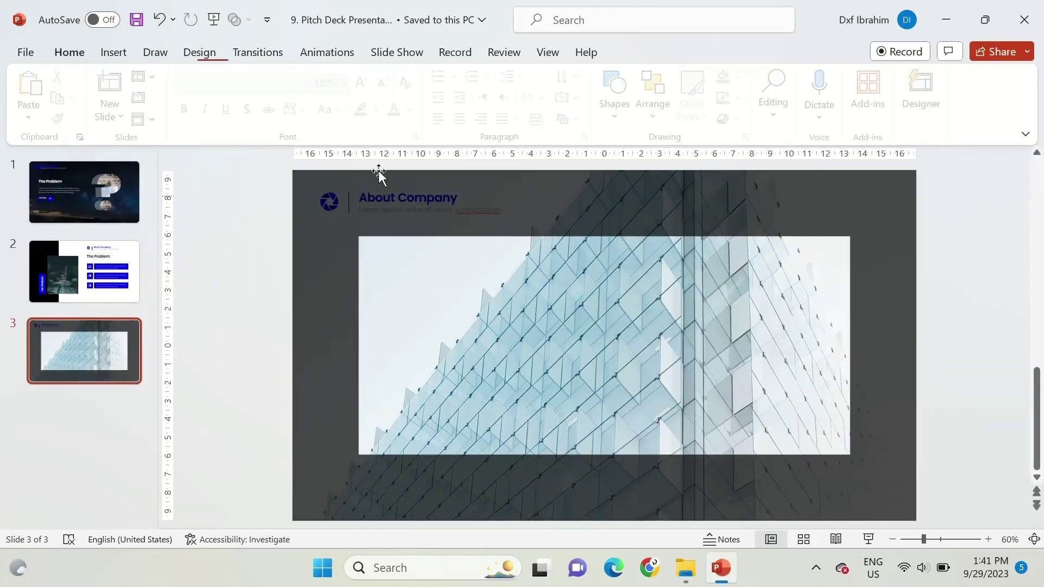
{"action": "left_click", "coordinate": [618, 109]}
{"action": "left_click", "coordinate": [692, 157]}
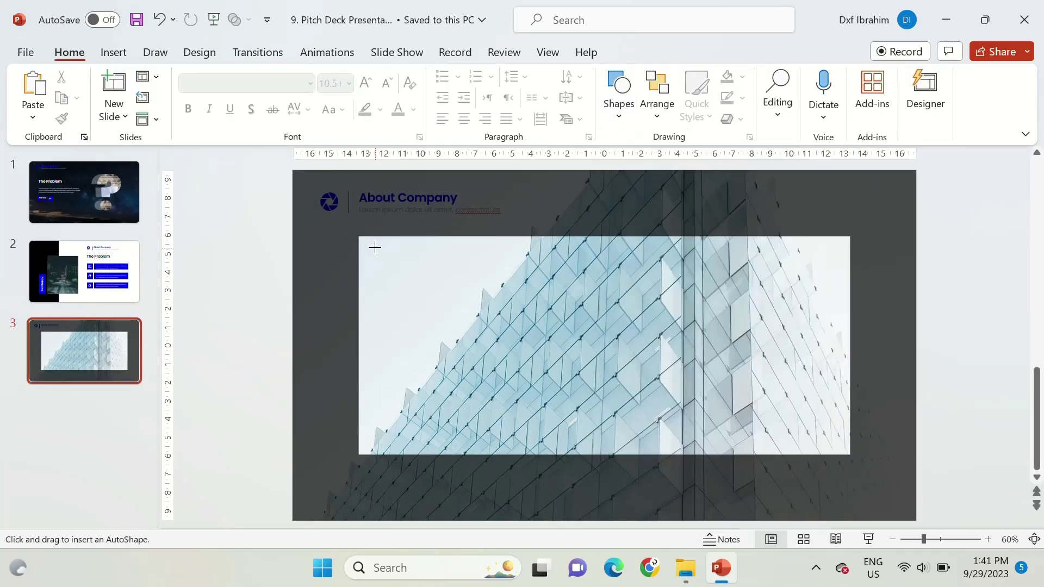
{"action": "left_click_drag", "start_coordinate": [366, 245], "coordinate": [826, 440]}
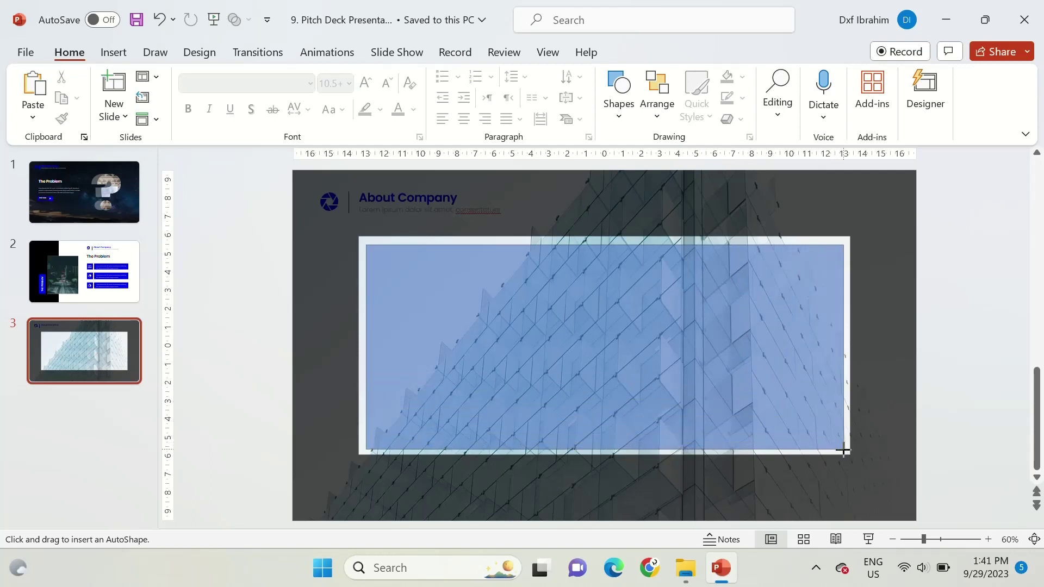
{"action": "left_click_drag", "start_coordinate": [827, 441], "coordinate": [843, 449]}
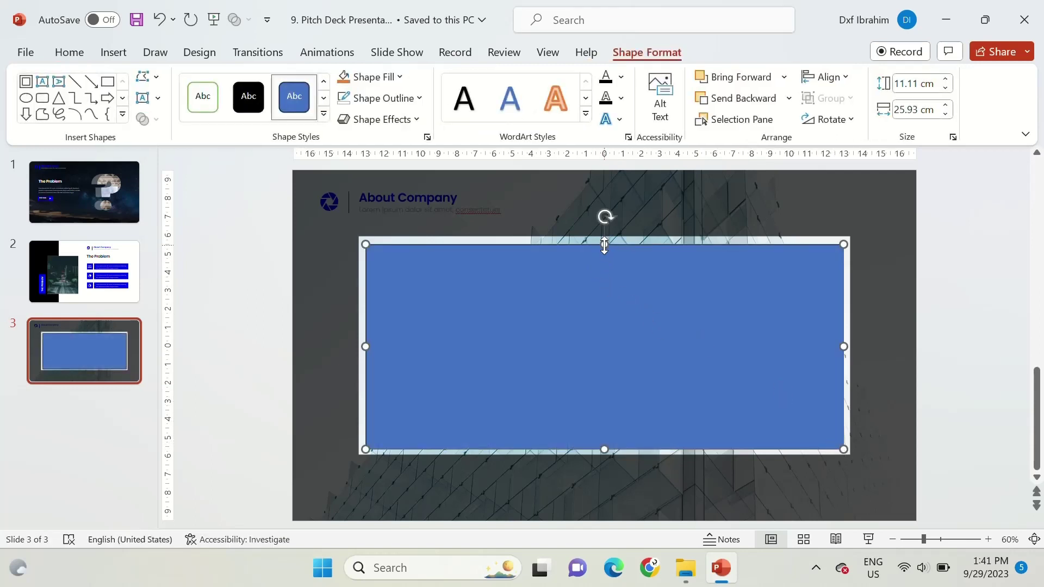
{"action": "left_click_drag", "start_coordinate": [604, 244], "coordinate": [603, 241]}
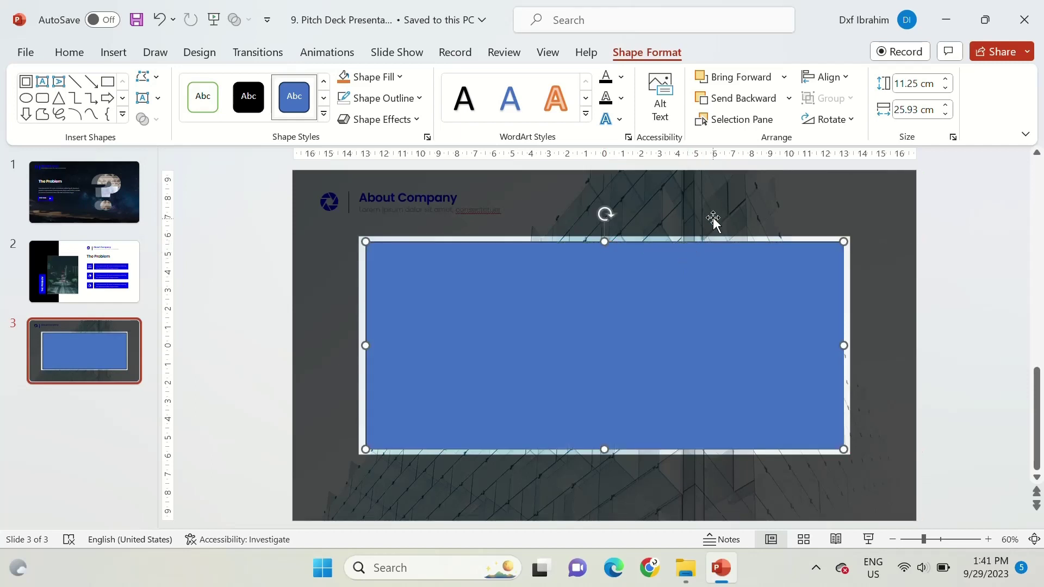
- Align the rectangle with the background photo
{"action": "left_click", "coordinate": [713, 219], "text": "shift"}
{"action": "left_click", "coordinate": [826, 77]}
{"action": "left_click", "coordinate": [860, 124]}
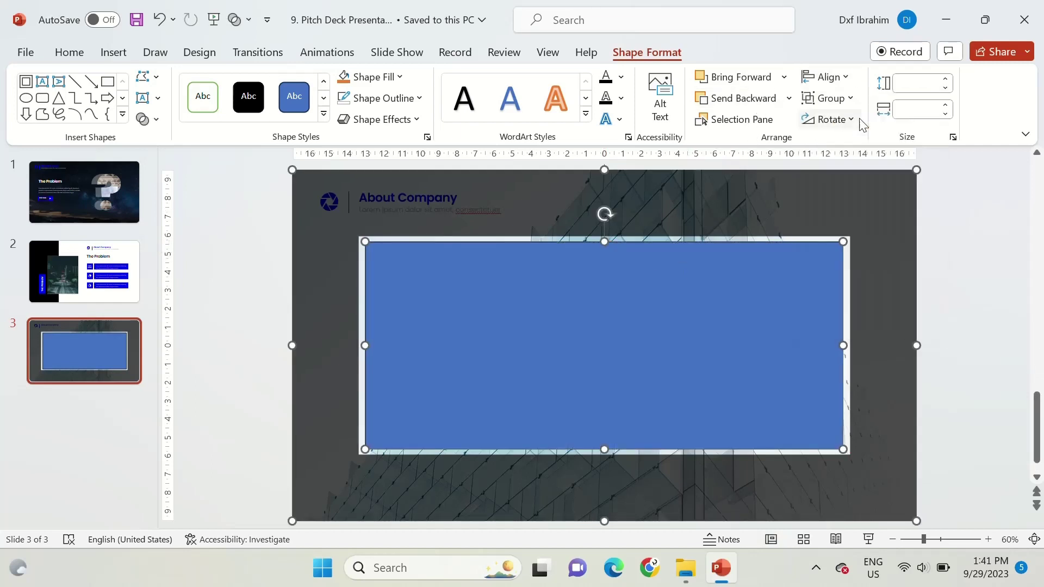
{"action": "left_click", "coordinate": [823, 76]}
{"action": "left_click", "coordinate": [868, 206]}
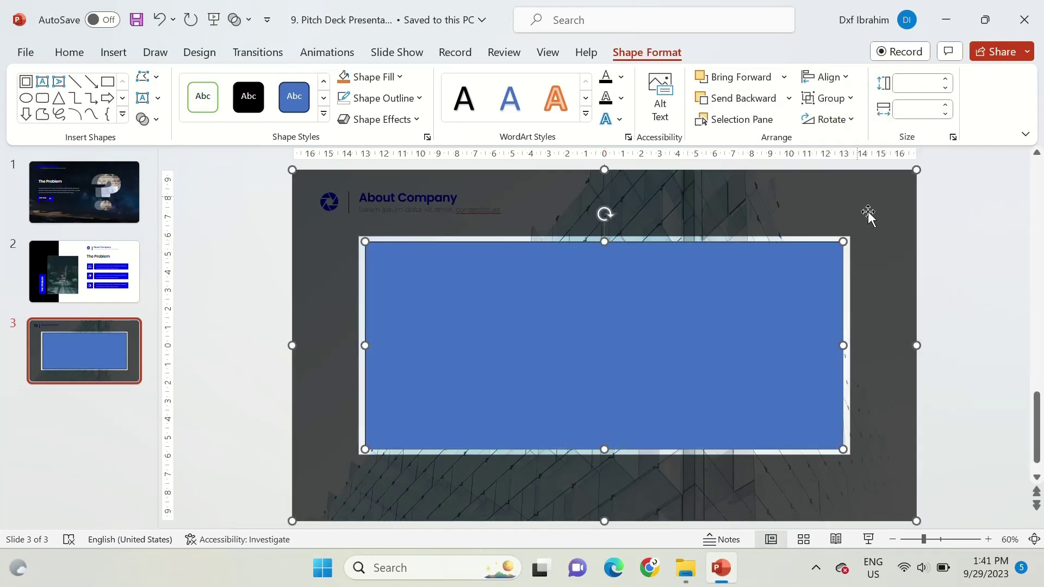
{"action": "left_click", "coordinate": [960, 271]}
- Fill the rectangle black at 80% transparency
{"action": "left_click", "coordinate": [716, 282]}
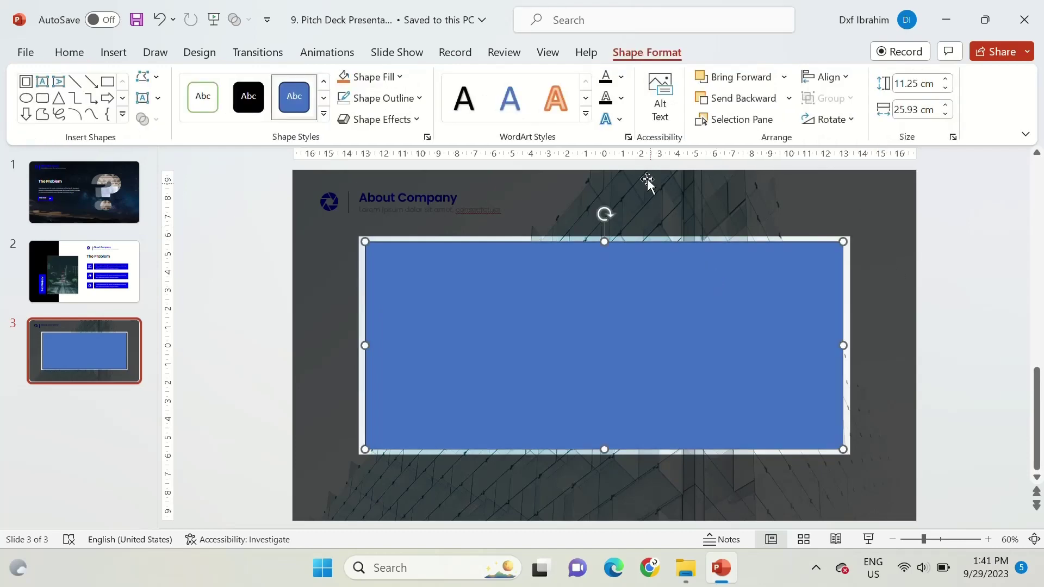
{"action": "left_click", "coordinate": [428, 137]}
{"action": "left_click", "coordinate": [989, 413]}
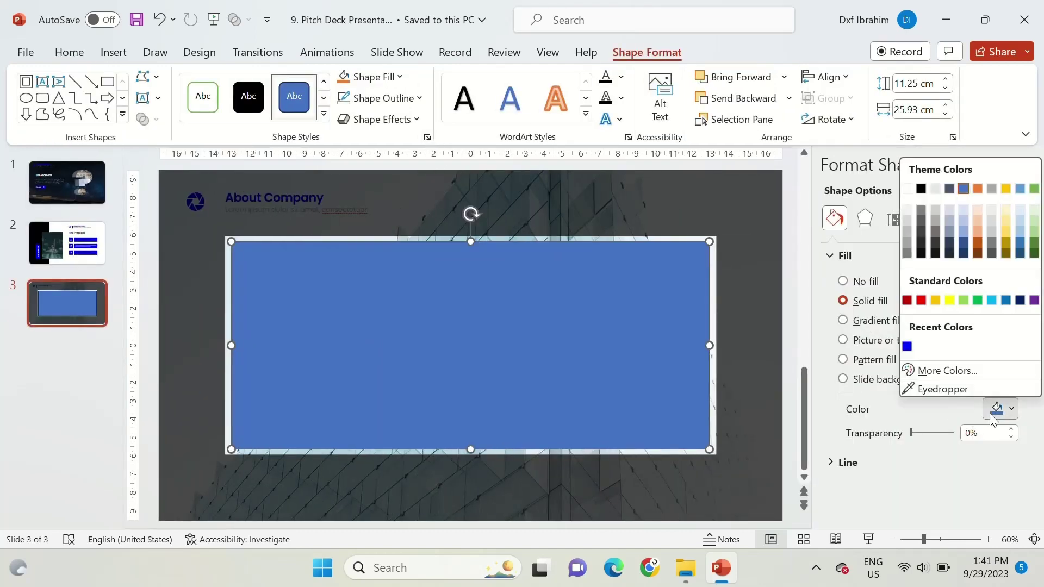
{"action": "left_click", "coordinate": [927, 185]}
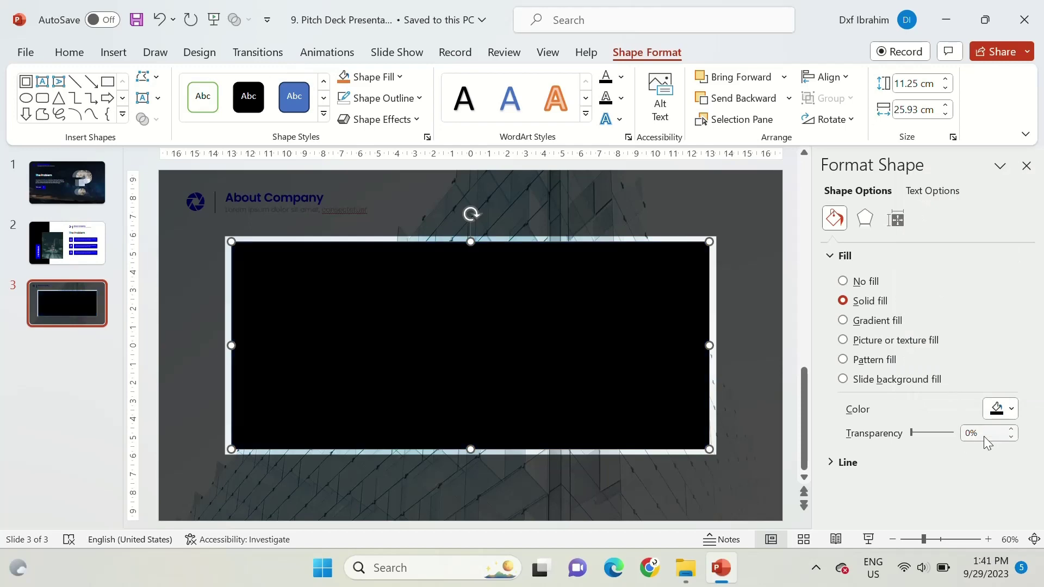
{"action": "type", "text": "80"}
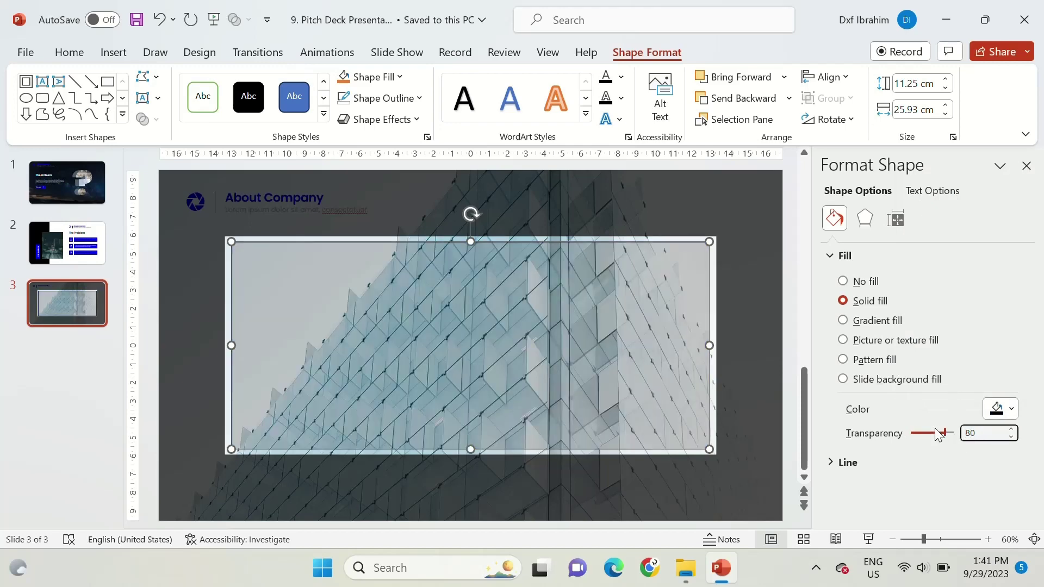
{"action": "left_click", "coordinate": [759, 307]}
- Draw a blue box on the left side of the central panel
{"action": "left_click", "coordinate": [615, 100]}
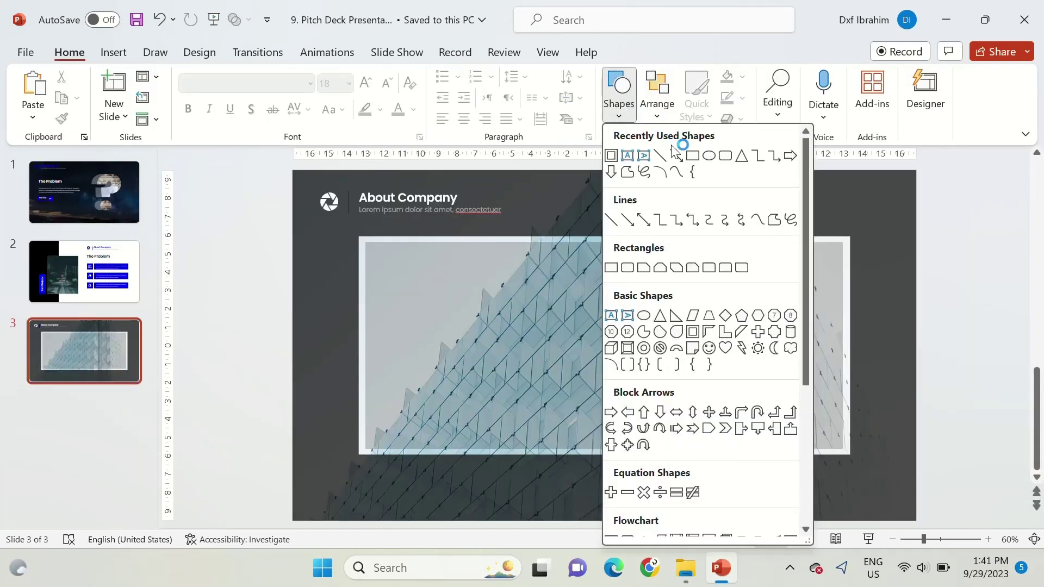
{"action": "left_click", "coordinate": [696, 157]}
{"action": "left_click_drag", "start_coordinate": [396, 303], "coordinate": [513, 429]}
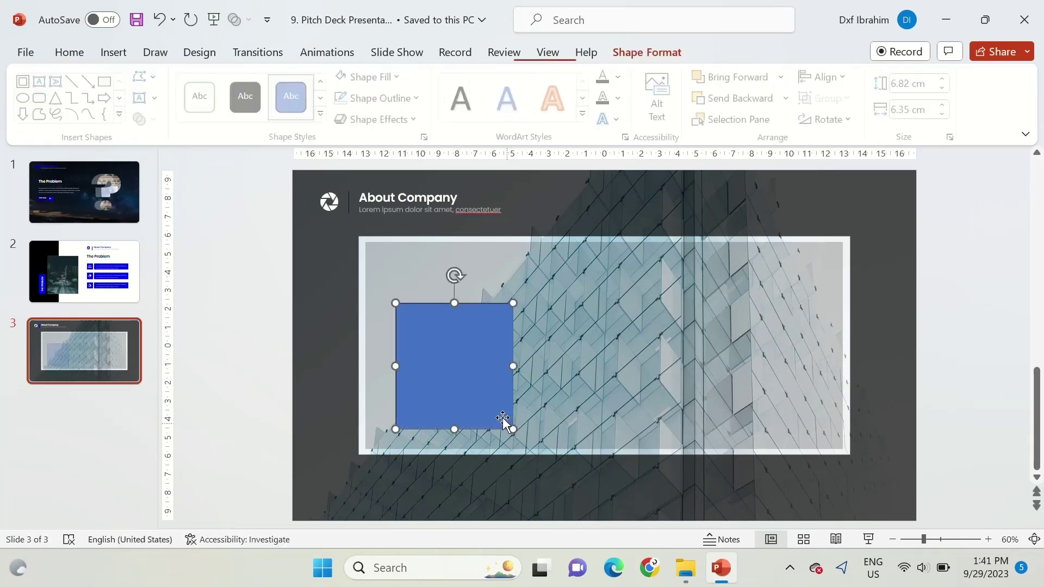
- Copy the box into a thin title bar above it and duplicate the column
{"action": "left_click_drag", "start_coordinate": [466, 391], "coordinate": [468, 353]}
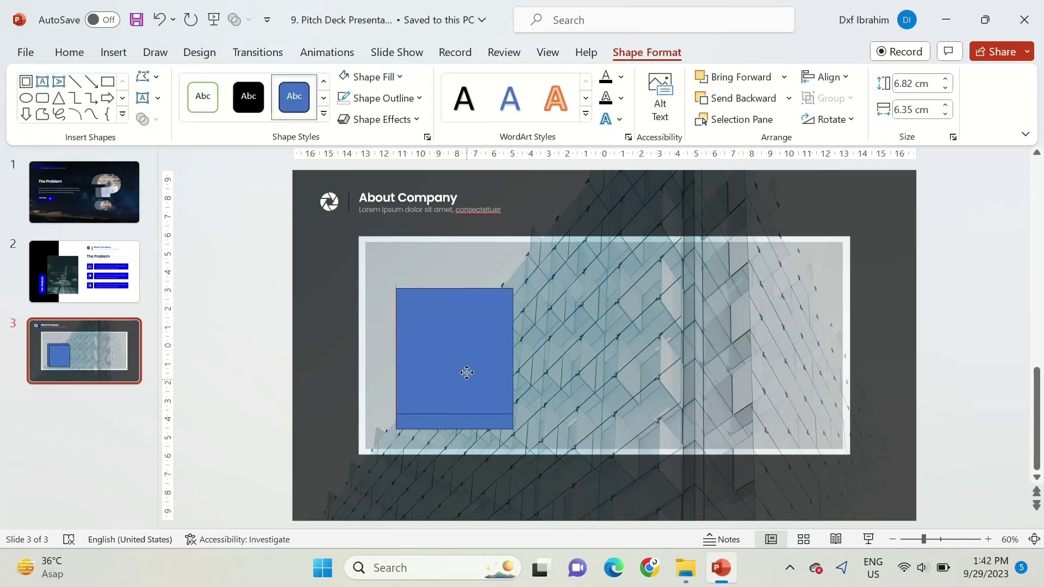
{"action": "mouse_move", "coordinate": [453, 392]}
{"action": "left_mouse_down"}
{"action": "mouse_move", "coordinate": [454, 295]}
{"action": "mouse_move", "coordinate": [471, 285]}
{"action": "mouse_move", "coordinate": [569, 341]}
{"action": "mouse_move", "coordinate": [576, 369]}
{"action": "left_mouse_up"}
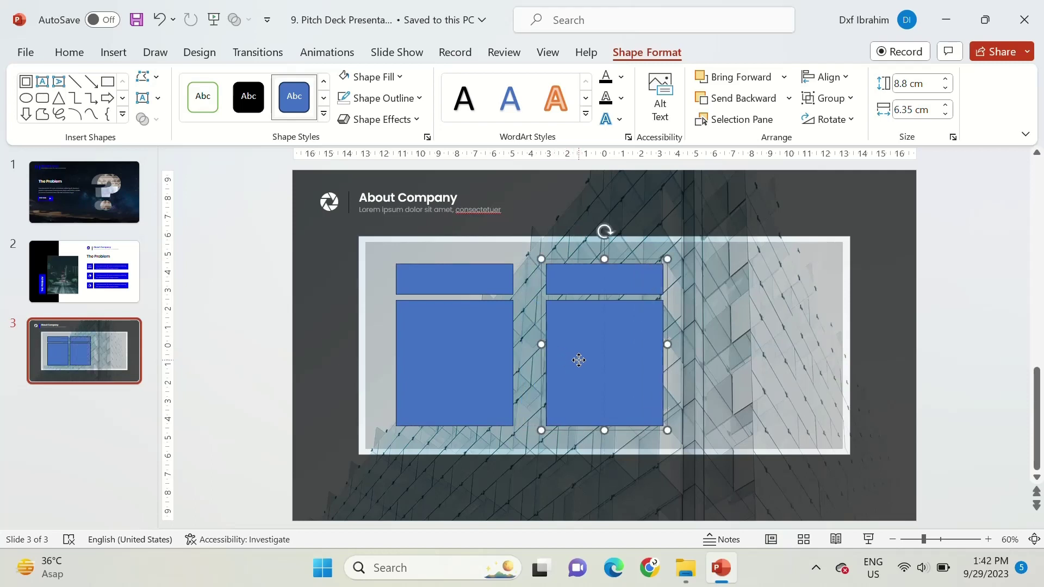
{"action": "key", "text": "ctrl+d"}
{"action": "left_click", "coordinate": [952, 302]}
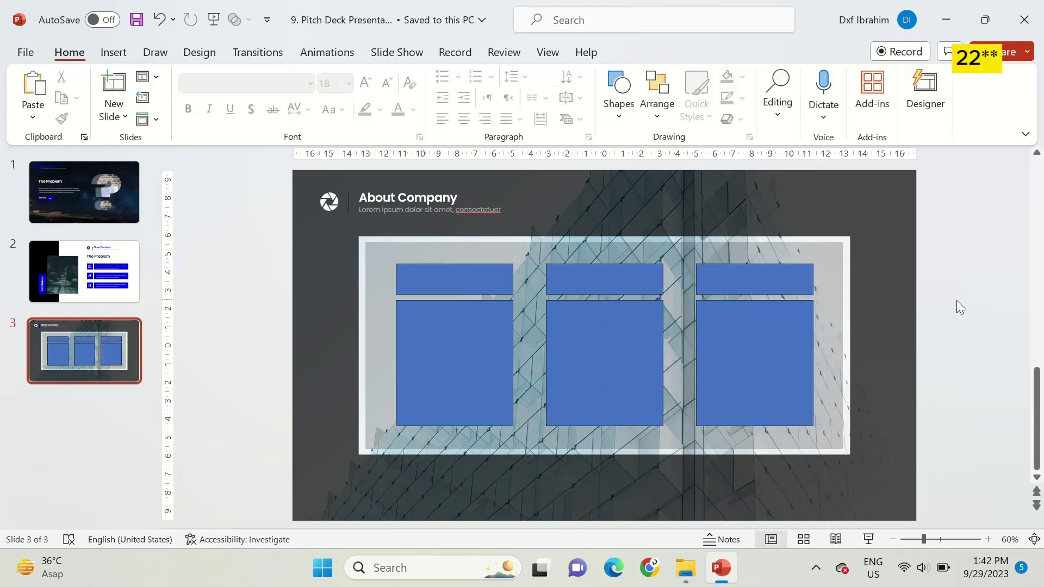
{"action": "left_click", "coordinate": [471, 284]}
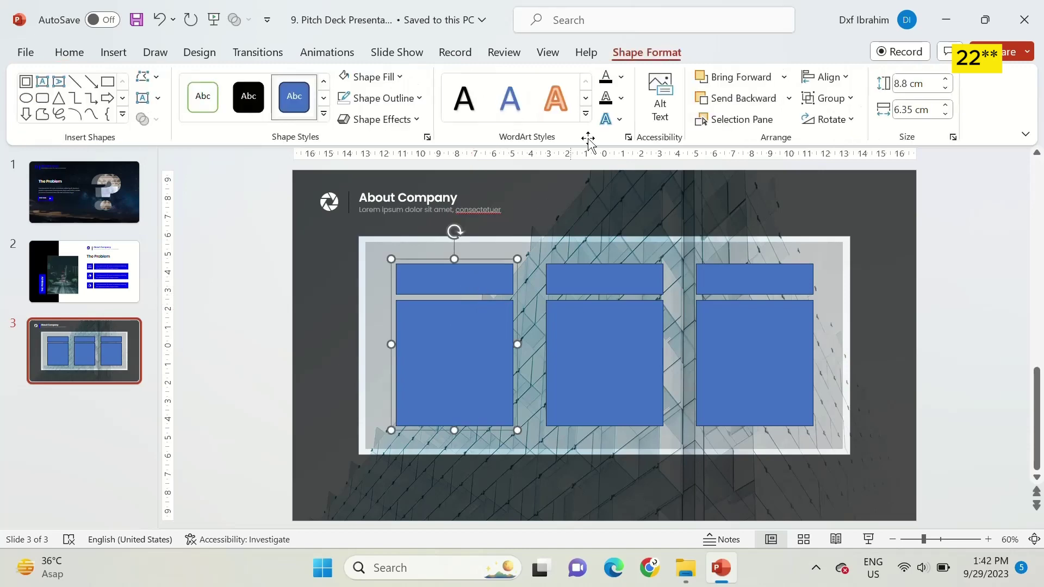
- Fill the left column with the recent bright blue at 10% transparency
{"action": "left_click", "coordinate": [427, 137]}
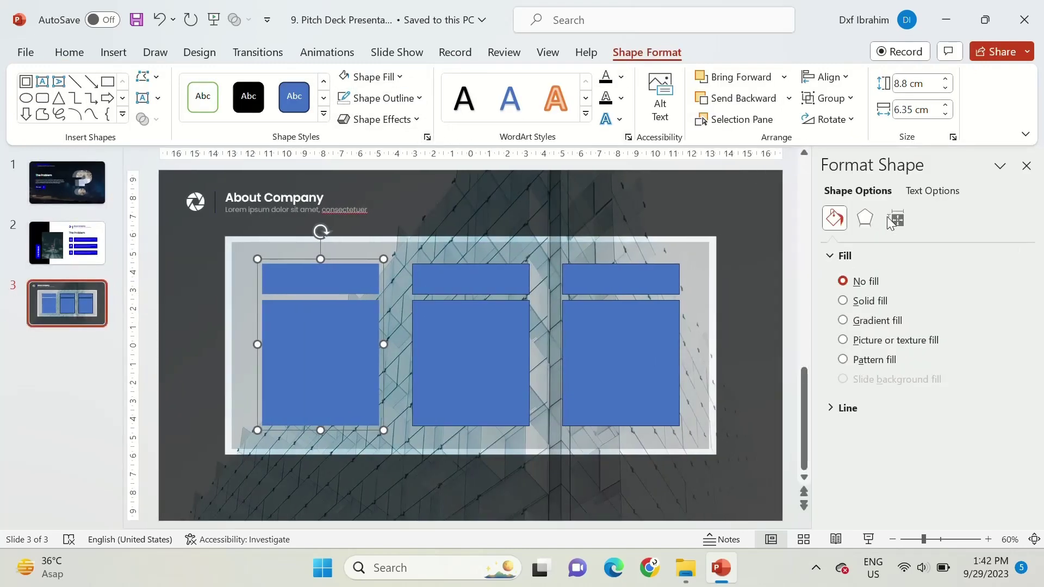
{"action": "left_click", "coordinate": [870, 301]}
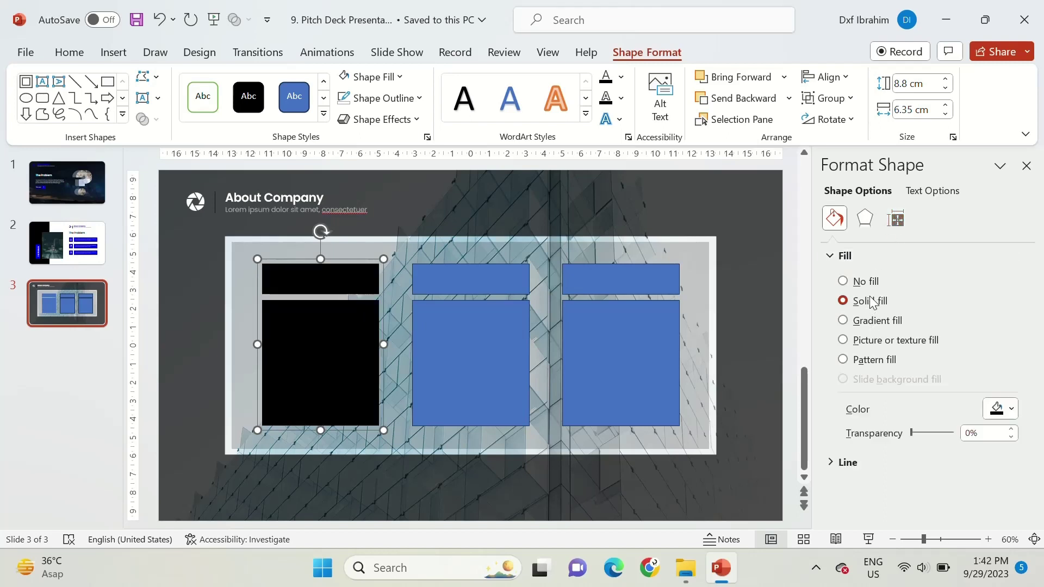
{"action": "left_click", "coordinate": [1000, 409]}
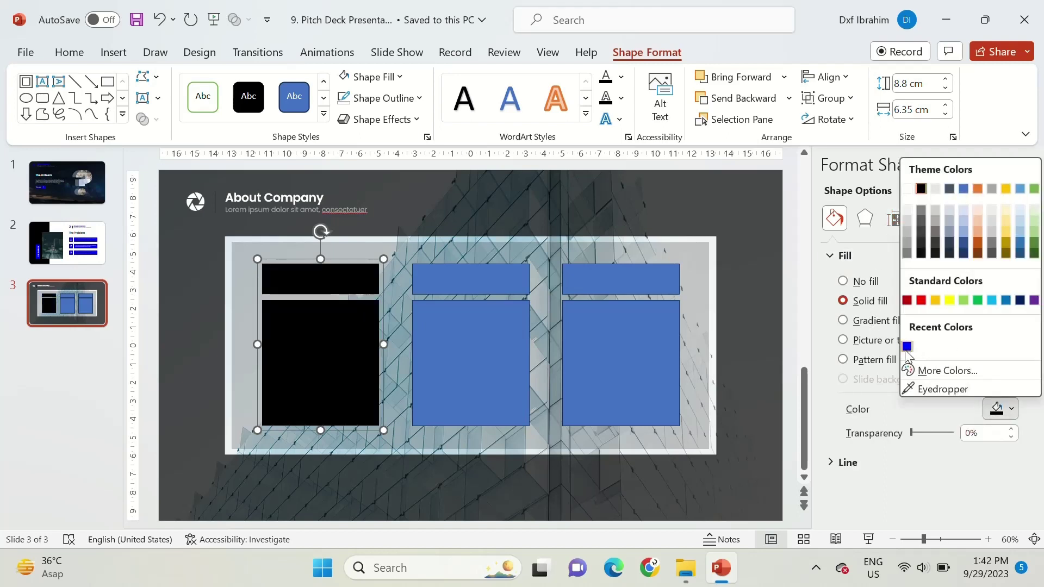
{"action": "left_click", "coordinate": [907, 346]}
{"action": "type", "text": "5"}
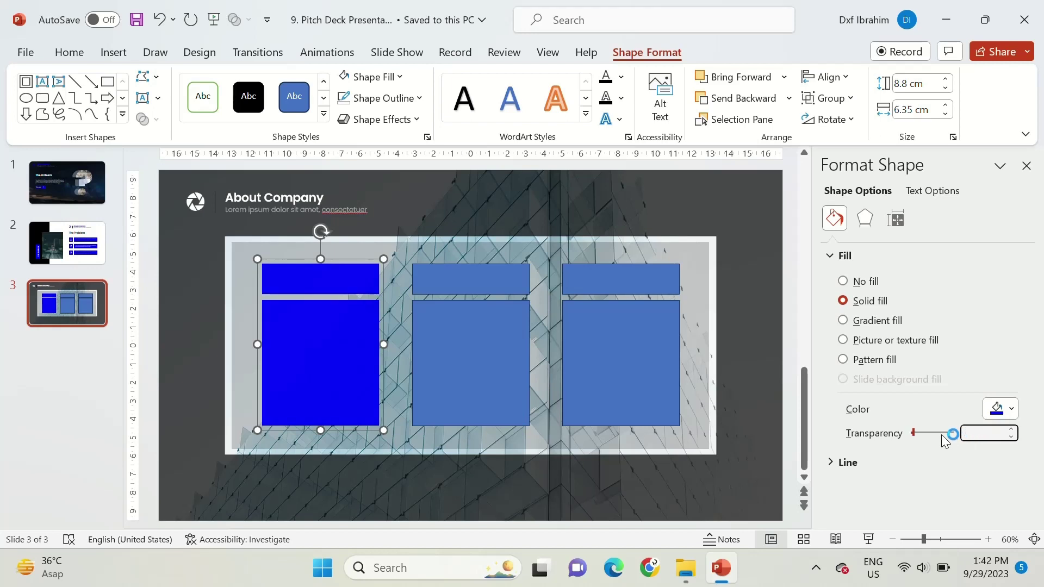
{"action": "key", "text": "Return"}
{"action": "left_click", "coordinate": [1027, 165]}
{"action": "left_click", "coordinate": [963, 268]}
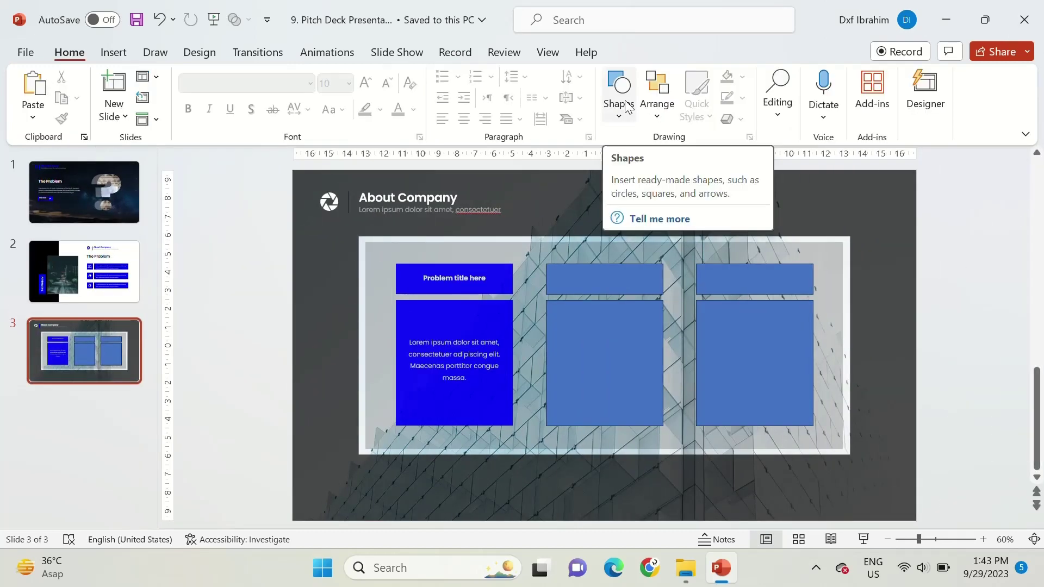
- Draw a short vertical line inside the left column's blue box and colour it
{"action": "left_click", "coordinate": [619, 103]}
{"action": "left_click", "coordinate": [613, 266]}
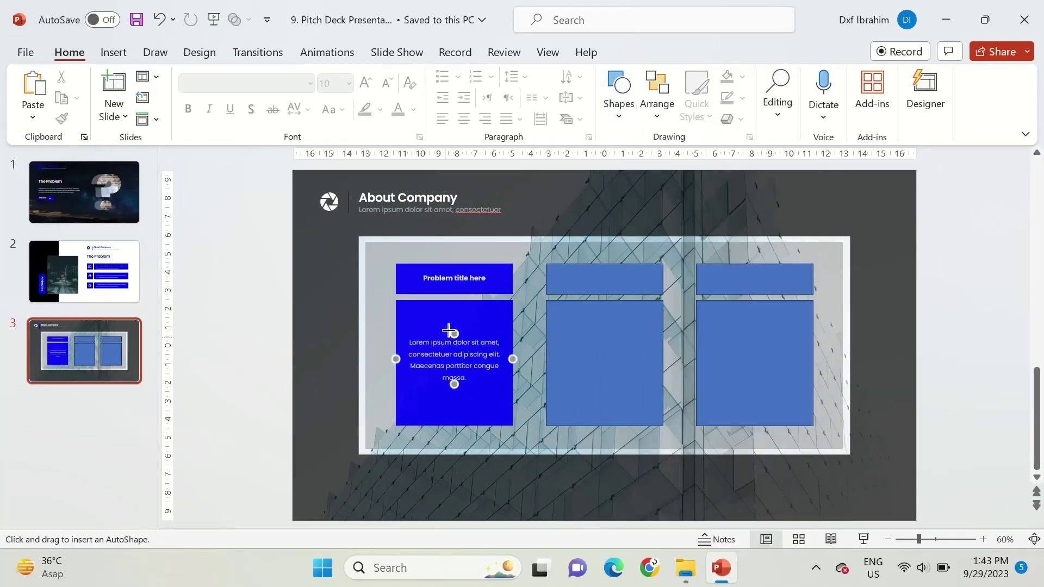
{"action": "left_click_drag", "start_coordinate": [452, 328], "coordinate": [454, 315]}
{"action": "left_click", "coordinate": [384, 98]}
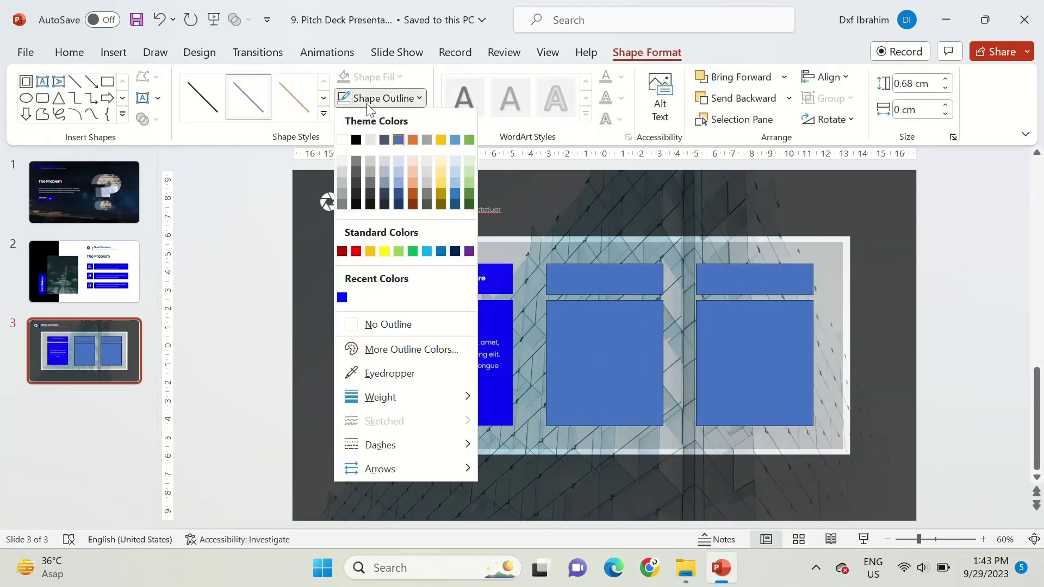
{"action": "left_click", "coordinate": [373, 250]}
{"action": "scroll", "coordinate": [420, 379], "scroll_direction": "up", "scroll_amount": 1, "text": "ctrl"}
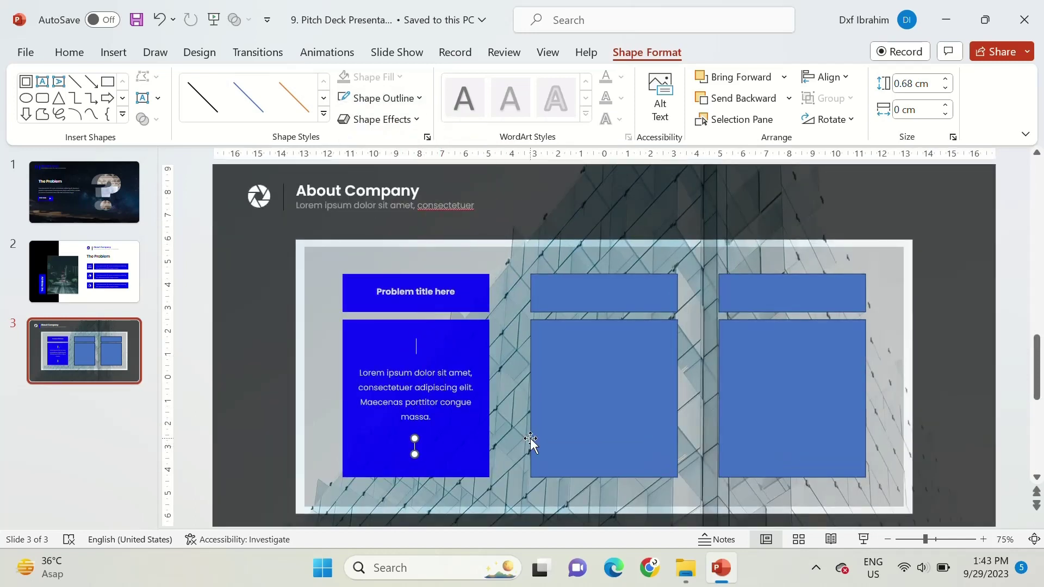
- Nudge the 'Problem title here' box down and group the left column's pieces
{"action": "left_click", "coordinate": [467, 453]}
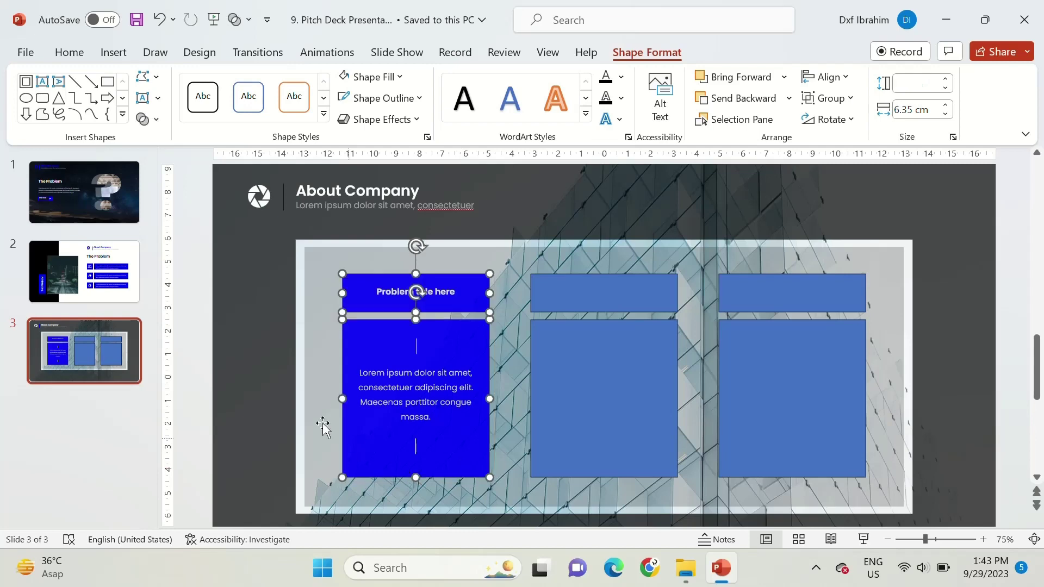
{"action": "left_click", "coordinate": [413, 458]}
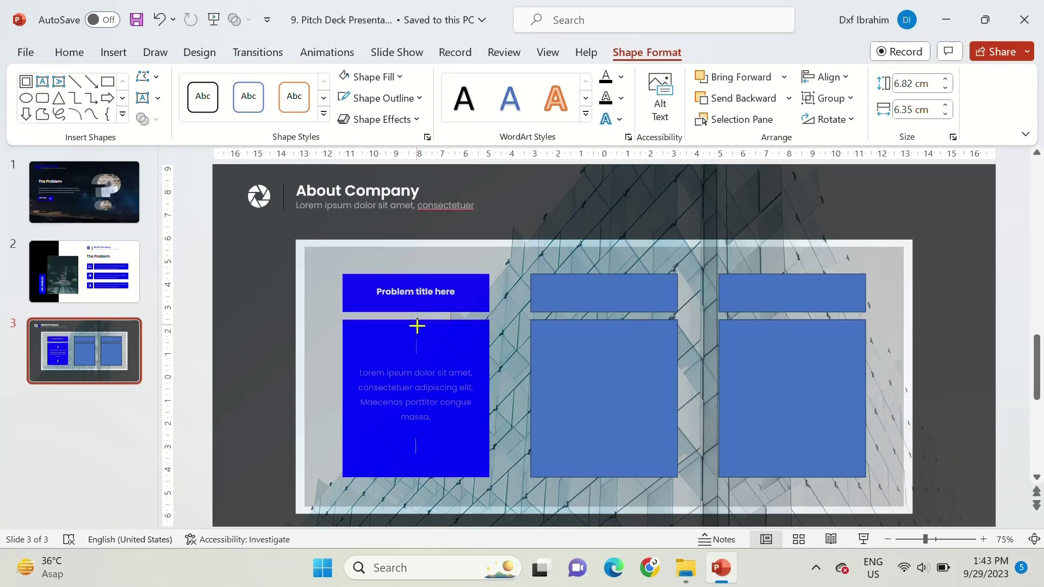
{"action": "scroll", "coordinate": [260, 329], "scroll_direction": "down", "scroll_amount": 1, "text": "ctrl"}
{"action": "left_click", "coordinate": [260, 329]}
{"action": "left_click", "coordinate": [409, 287]}
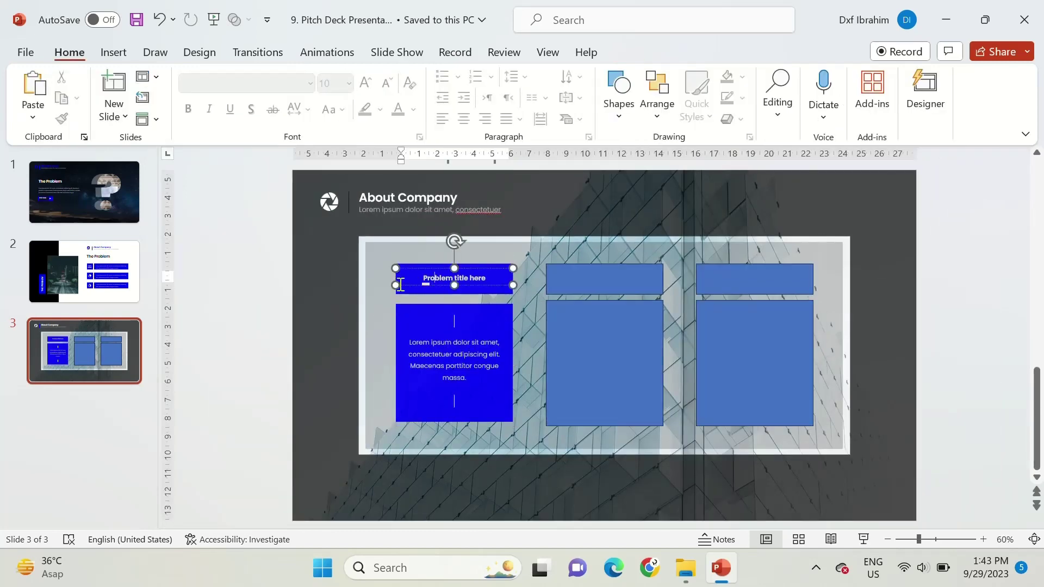
{"action": "left_click_drag", "start_coordinate": [408, 281], "coordinate": [401, 295]}
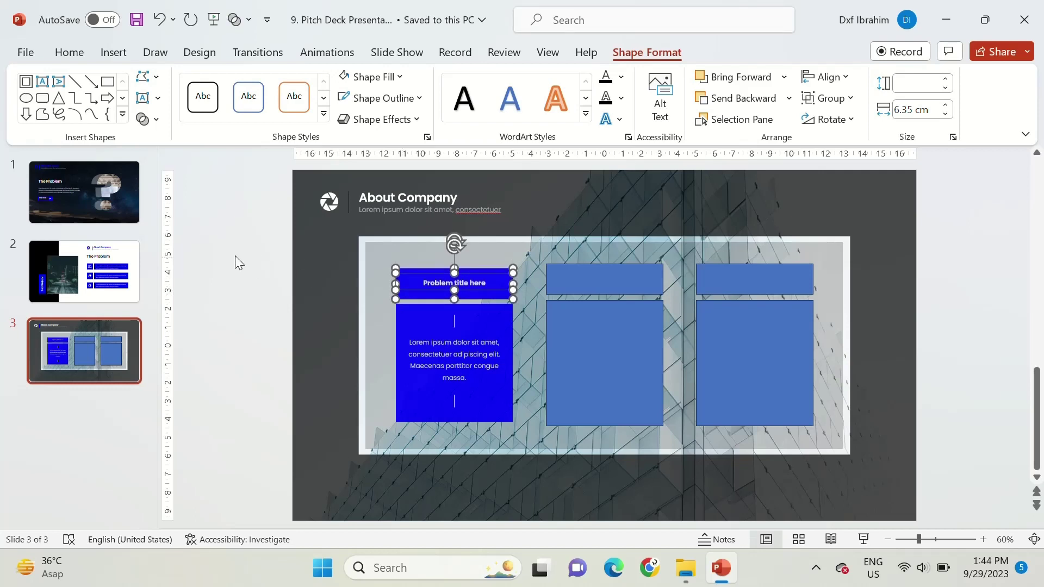
{"action": "left_click_drag", "start_coordinate": [240, 230], "coordinate": [547, 443]}
{"action": "key", "text": "ctrl+g"}
- Delete the old middle and right columns and replace them with two copies of the left column
{"action": "left_click", "coordinate": [562, 381]}
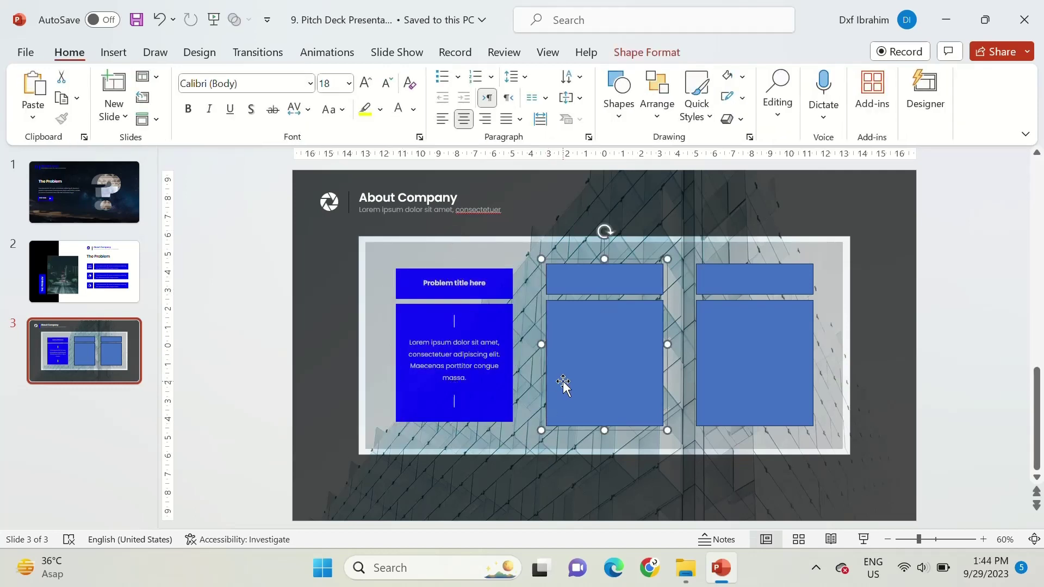
{"action": "left_click", "coordinate": [720, 366], "text": "shift"}
{"action": "key", "text": "Delete"}
{"action": "left_click", "coordinate": [506, 343]}
{"action": "left_click_drag", "start_coordinate": [506, 343], "coordinate": [638, 318]}
{"action": "key", "text": "ctrl+d"}
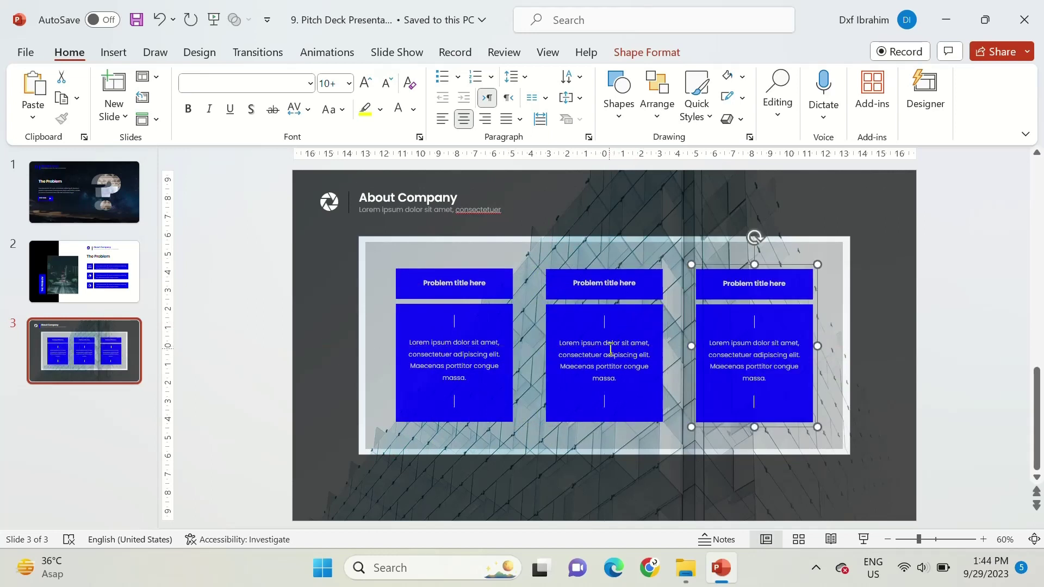
{"action": "left_click", "coordinate": [610, 351]}
{"action": "key", "text": "ctrl+a"}
{"action": "left_click", "coordinate": [729, 348]}
- Add a blank slide 4 and switch it to a picture placeholder layout
{"action": "key", "text": "Escape"}
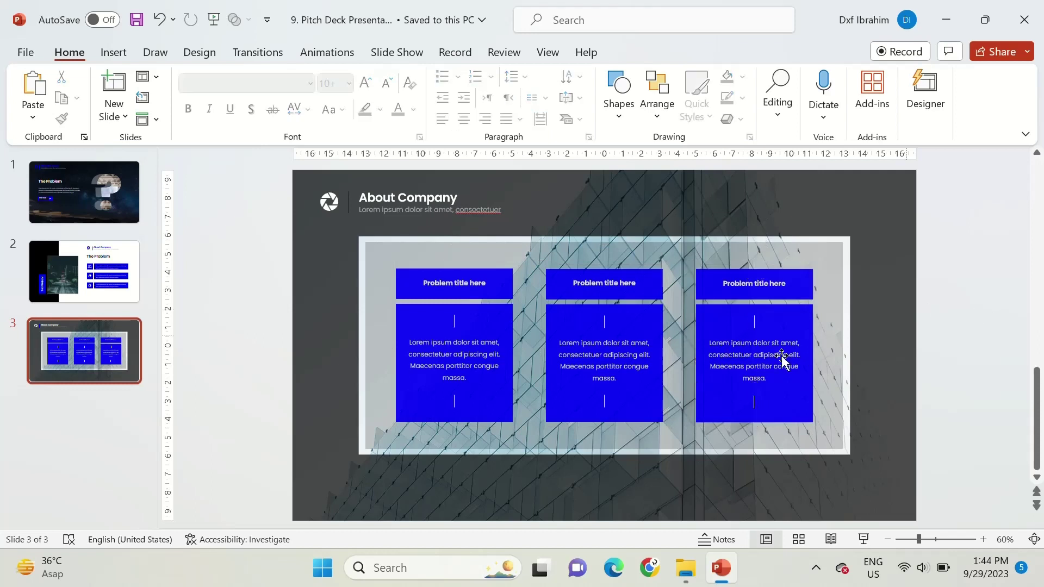
{"action": "left_click", "coordinate": [114, 114]}
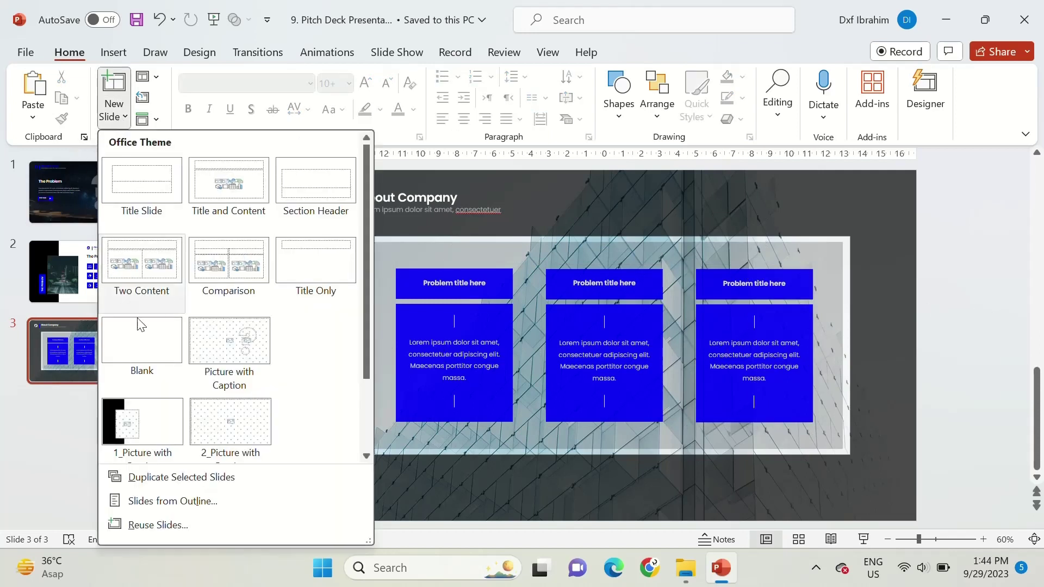
{"action": "left_click", "coordinate": [141, 337]}
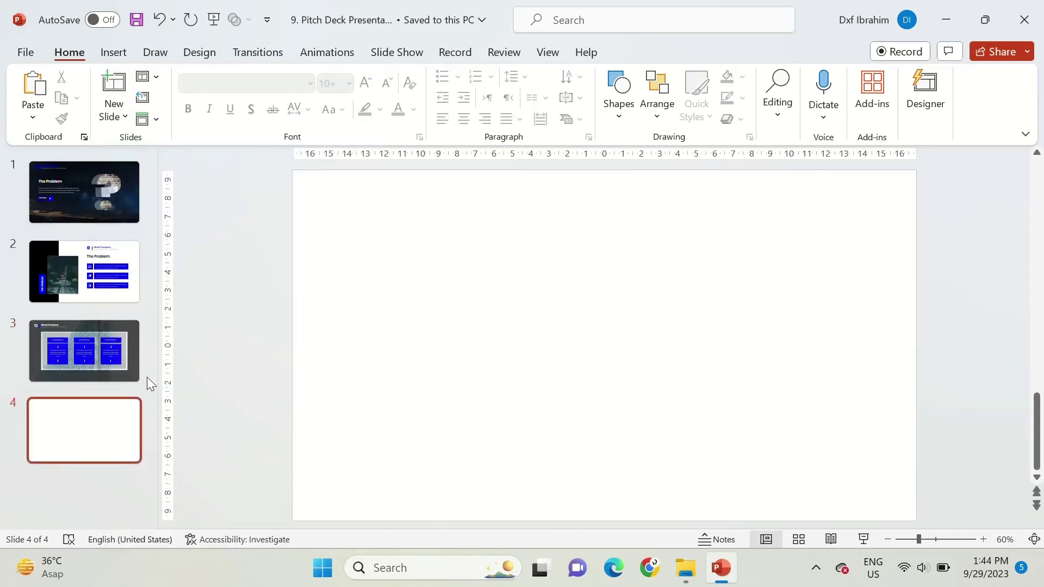
{"action": "left_click", "coordinate": [156, 76]}
{"action": "left_click", "coordinate": [269, 370]}
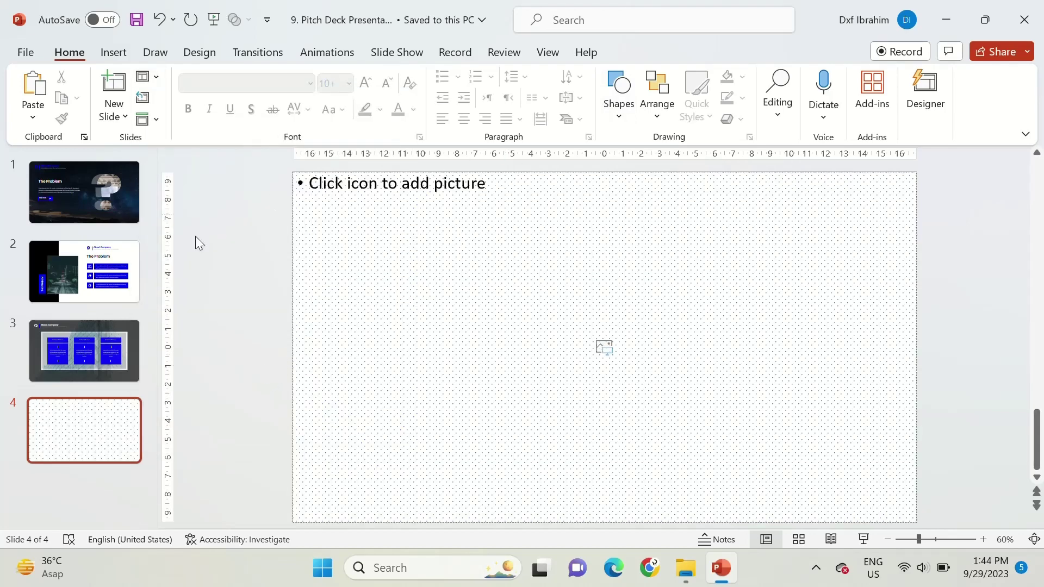
- Draw a 19.05 × 33.87 cm rectangle covering the whole of slide 4
{"action": "left_click", "coordinate": [618, 89]}
{"action": "left_click", "coordinate": [679, 158]}
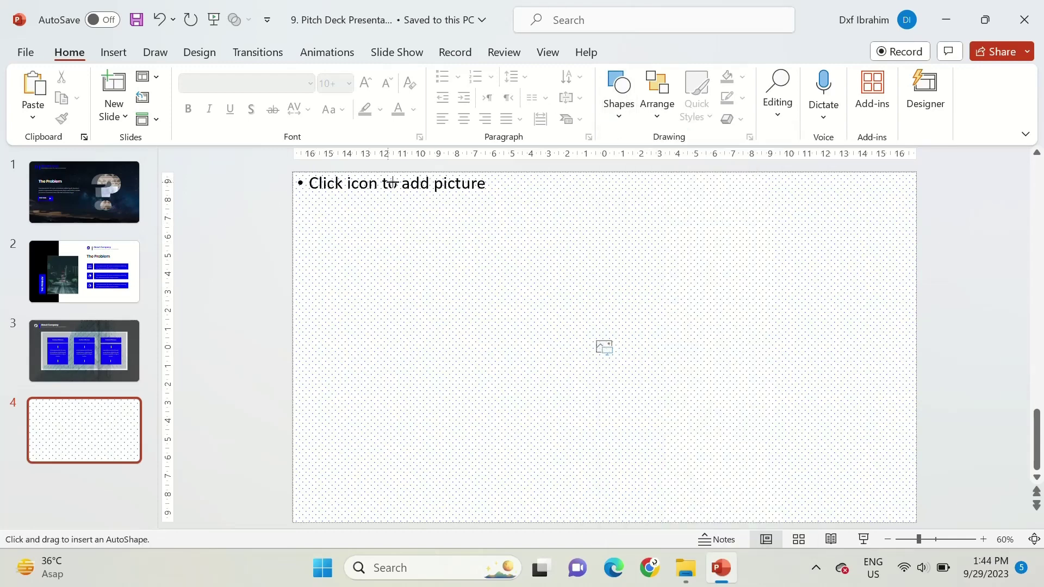
{"action": "left_click_drag", "start_coordinate": [293, 171], "coordinate": [915, 522]}
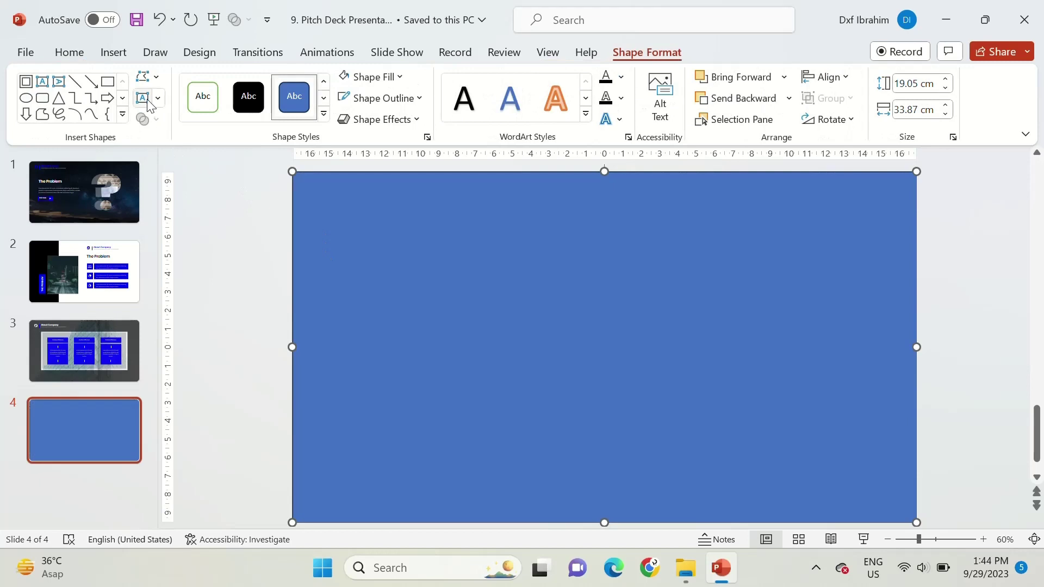
- Give the full-slide rectangle a black fill at 50% transparency
{"action": "left_click", "coordinate": [146, 99]}
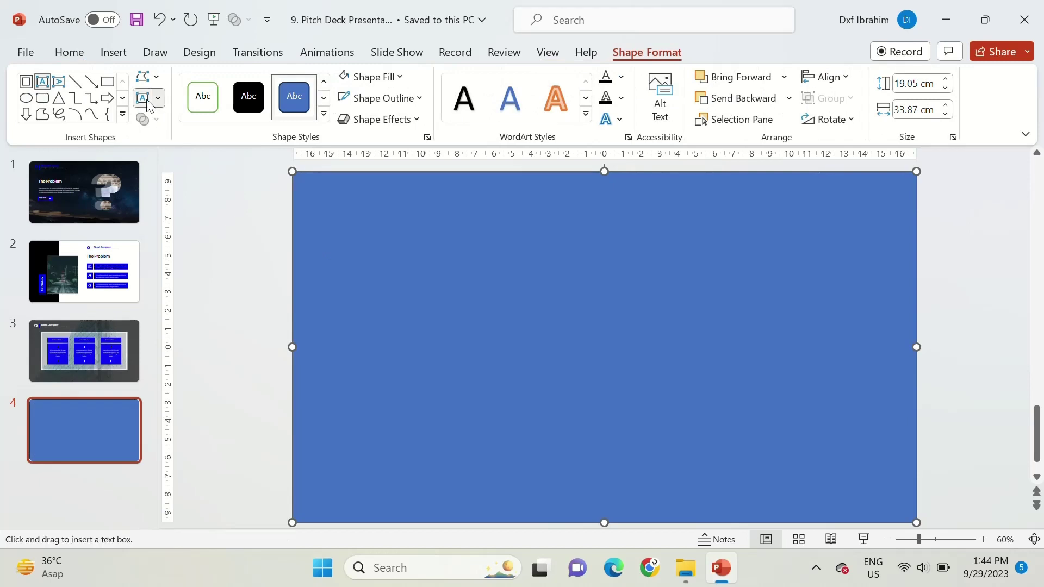
{"action": "left_click", "coordinate": [426, 139]}
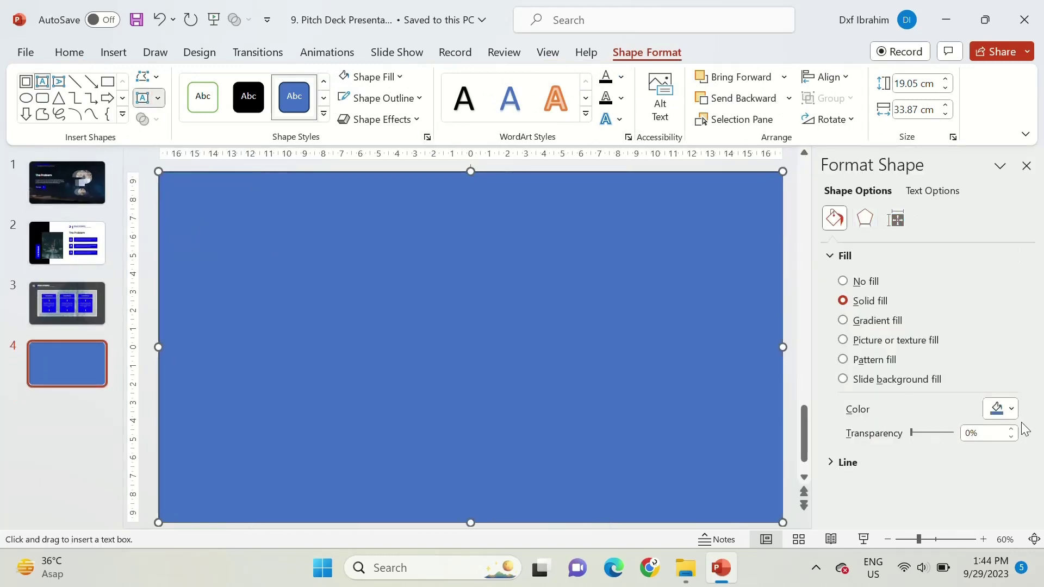
{"action": "left_click", "coordinate": [984, 433]}
{"action": "type", "text": "50"}
{"action": "key", "text": "Return"}
{"action": "left_click", "coordinate": [1011, 409]}
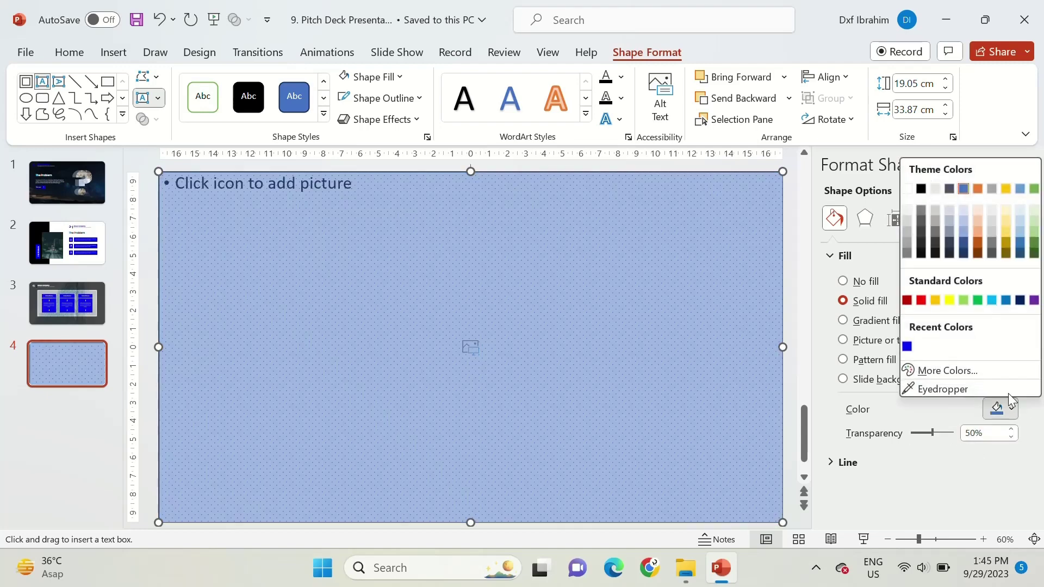
{"action": "left_click", "coordinate": [925, 185]}
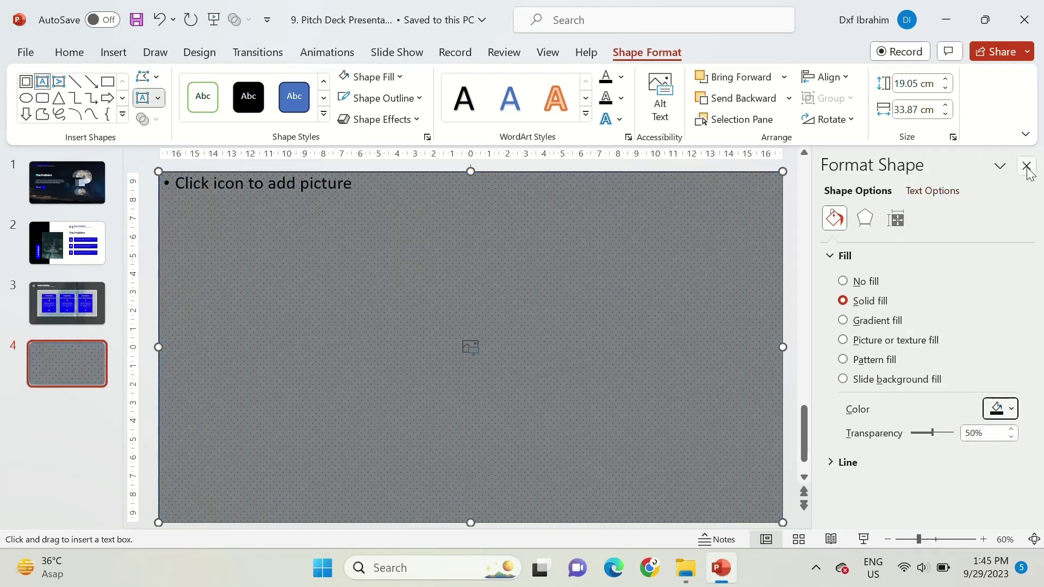
{"action": "left_click", "coordinate": [1026, 165]}
- Remove the rectangle's outline and drag the glass building photo from File Explorer onto slide 4
{"action": "left_click", "coordinate": [380, 97]}
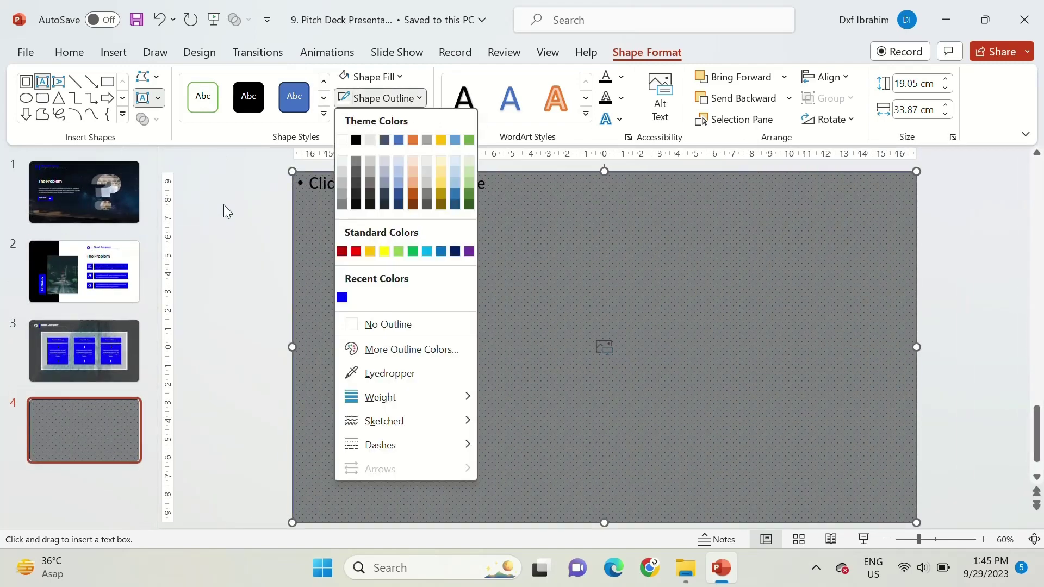
{"action": "left_click", "coordinate": [390, 325]}
{"action": "left_click", "coordinate": [424, 298]}
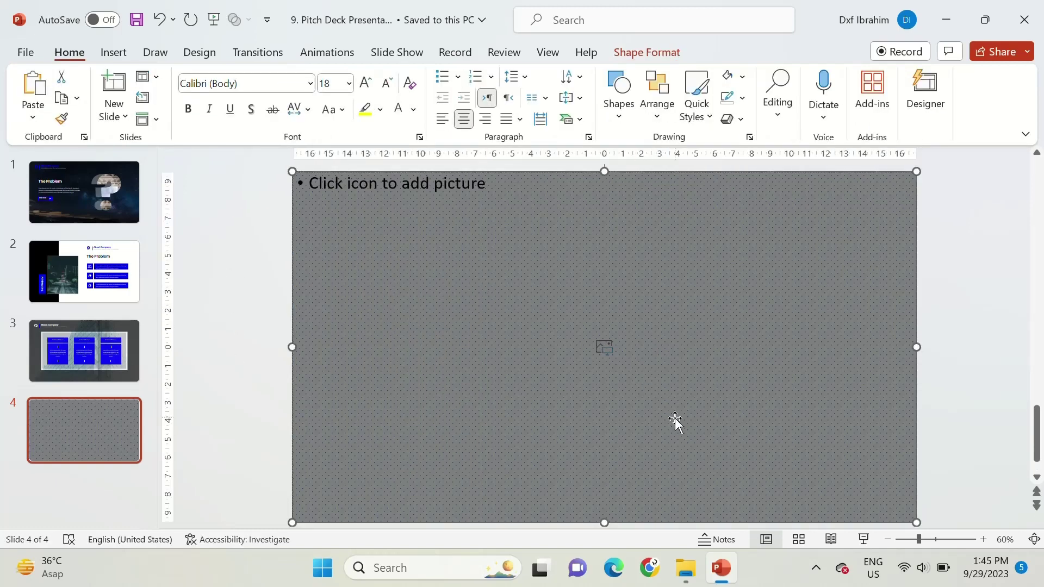
{"action": "left_click", "coordinate": [685, 567]}
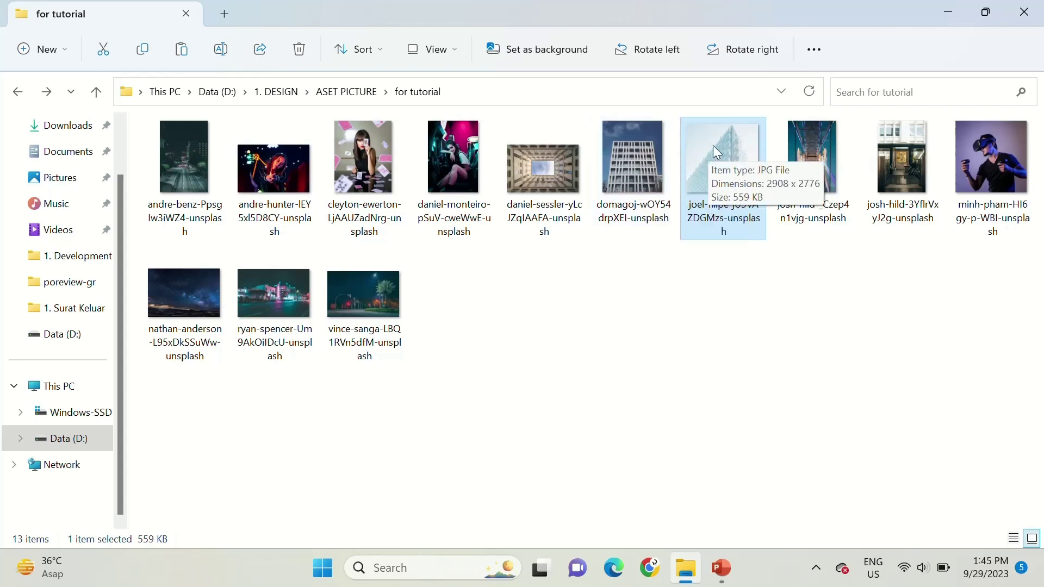
{"action": "mouse_move", "coordinate": [713, 145]}
{"action": "left_mouse_down"}
{"action": "mouse_move", "coordinate": [722, 555]}
{"action": "mouse_move", "coordinate": [687, 440]}
{"action": "left_mouse_up"}
- Draw a 13.23 × 12.23 cm blue rectangle over the photo's right side, with a smaller one inside
{"action": "left_click", "coordinate": [950, 336]}
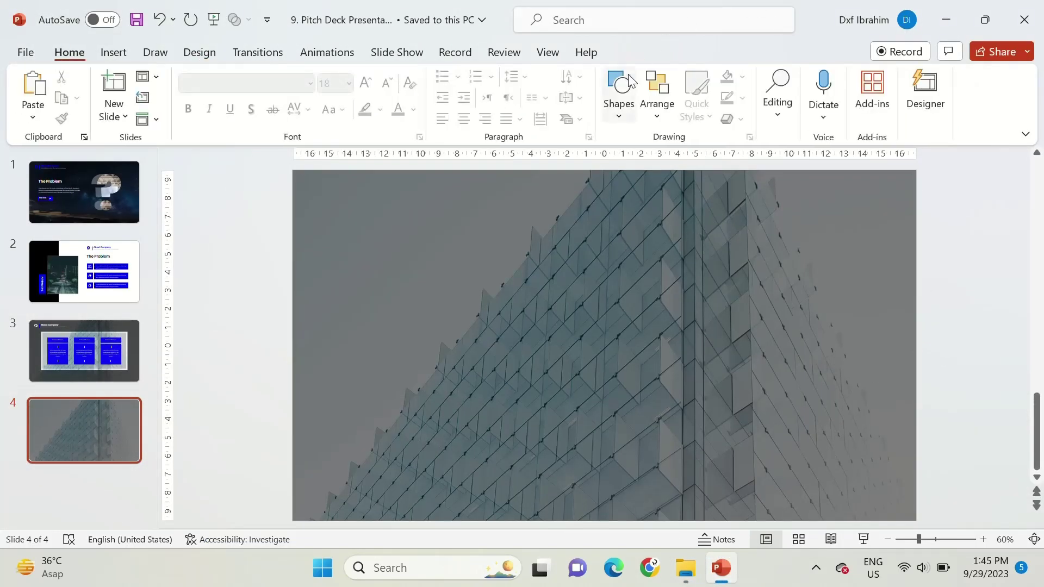
{"action": "left_click", "coordinate": [619, 90]}
{"action": "left_click", "coordinate": [693, 153]}
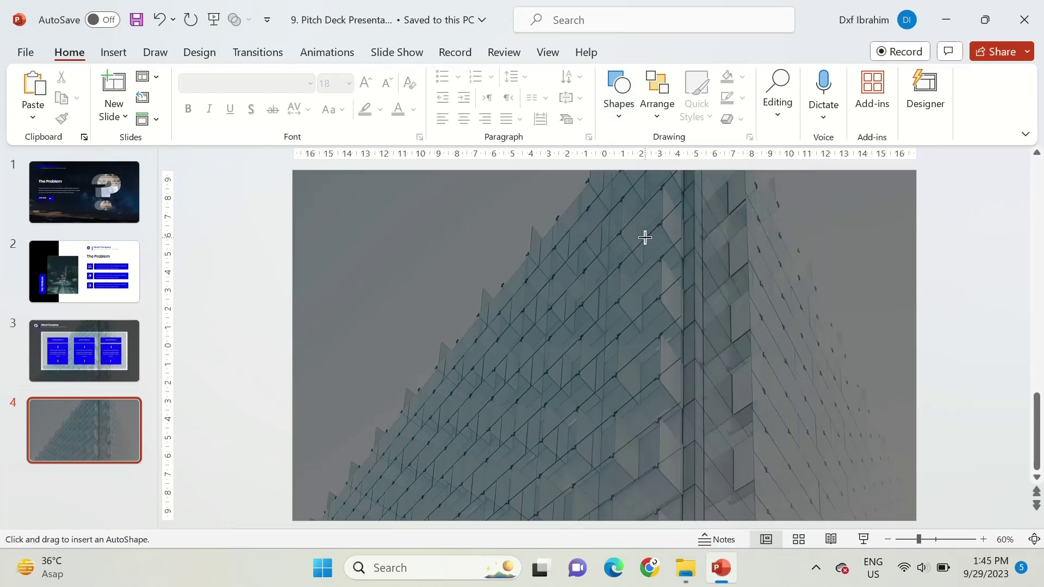
{"action": "left_click_drag", "start_coordinate": [636, 232], "coordinate": [860, 475]}
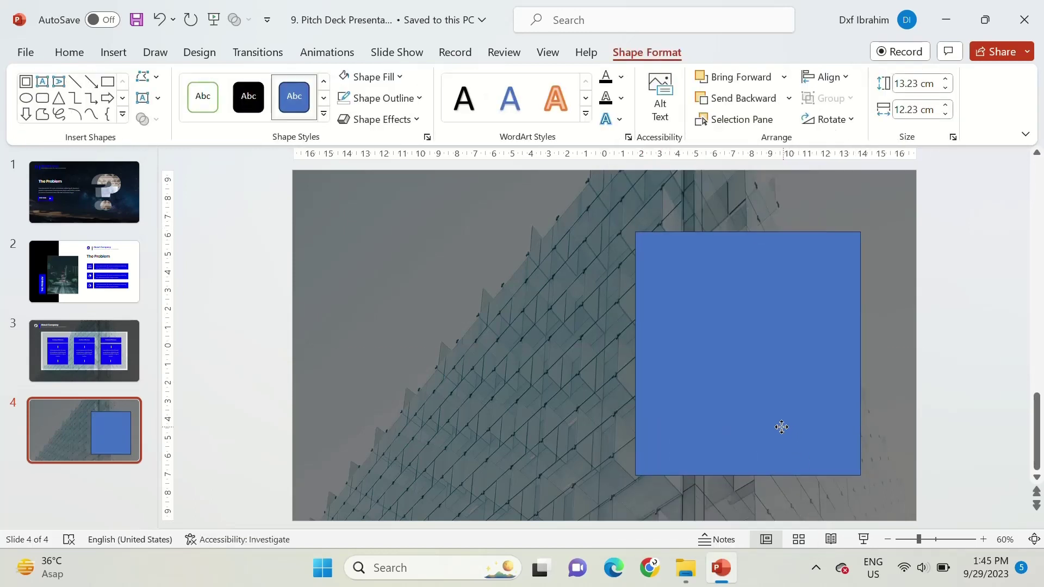
{"action": "left_click_drag", "start_coordinate": [781, 427], "coordinate": [760, 425]}
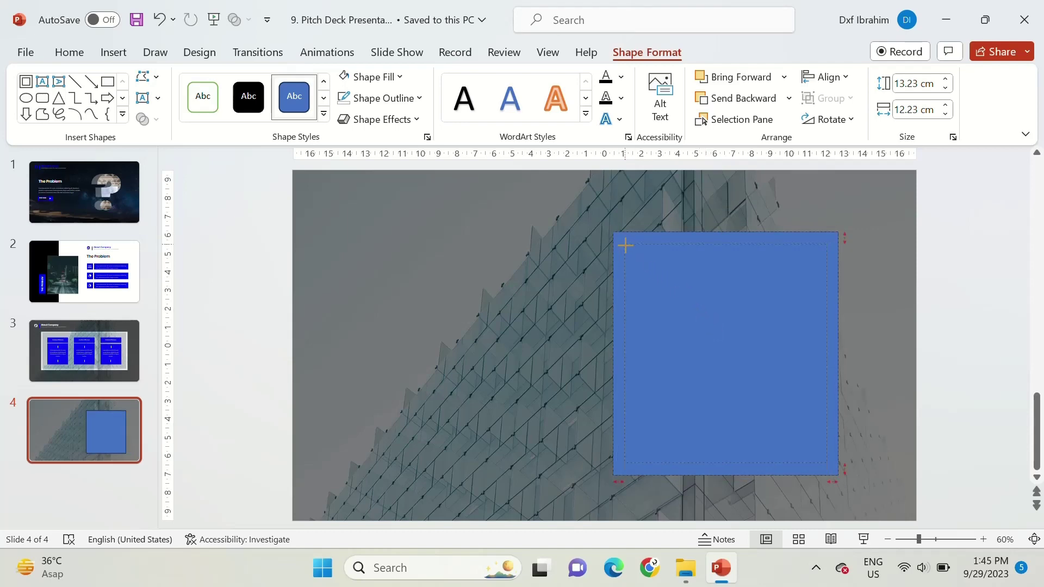
{"action": "left_click_drag", "start_coordinate": [625, 246], "coordinate": [625, 245]}
{"action": "left_click", "coordinate": [244, 288]}
- Subtract the outer blue rectangle from the building photo to cut a rectangular hole
{"action": "left_click", "coordinate": [683, 233]}
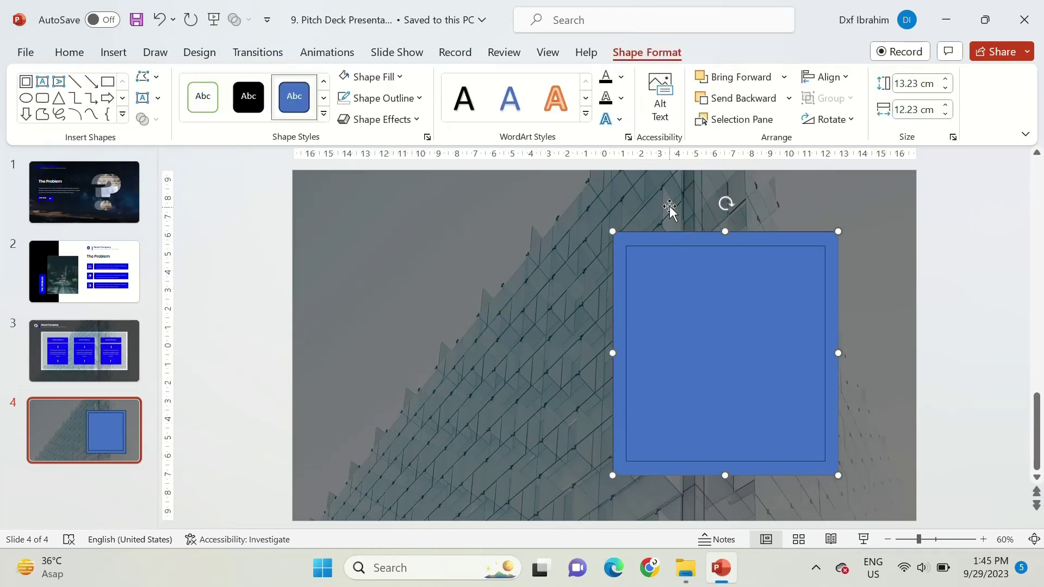
{"action": "left_click", "coordinate": [669, 209]}
{"action": "left_click", "coordinate": [627, 236], "text": "shift"}
{"action": "left_click", "coordinate": [143, 119]}
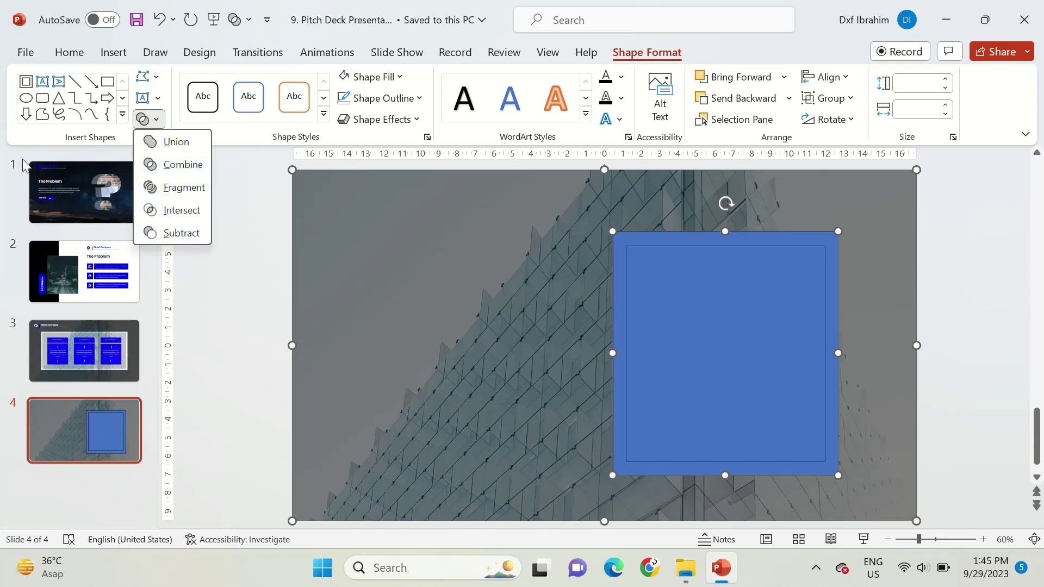
{"action": "left_click", "coordinate": [180, 234]}
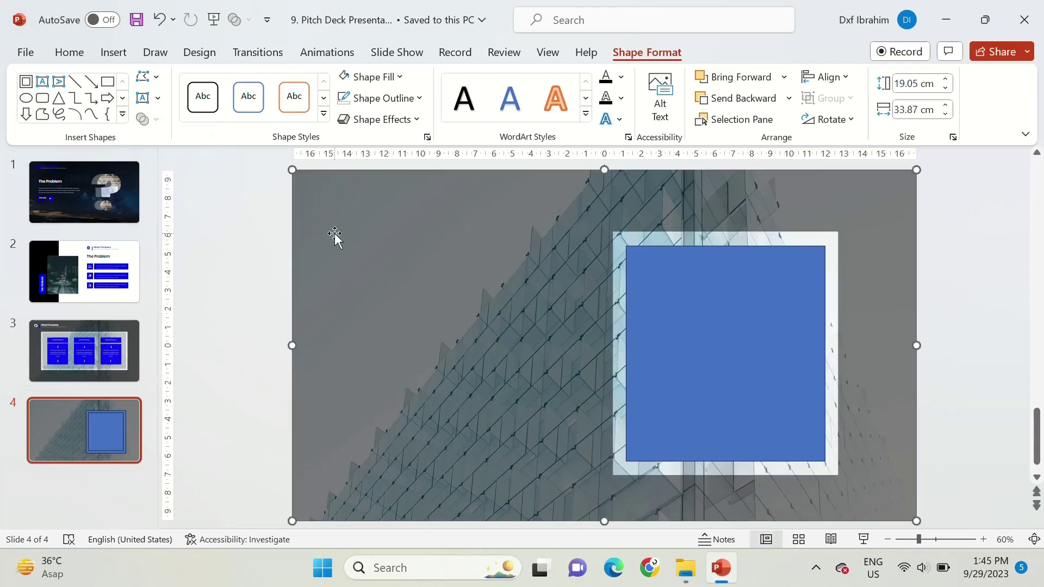
- Fill the inner 11.7 × 10.81 cm rectangle black at 30% transparency
{"action": "left_click", "coordinate": [683, 310]}
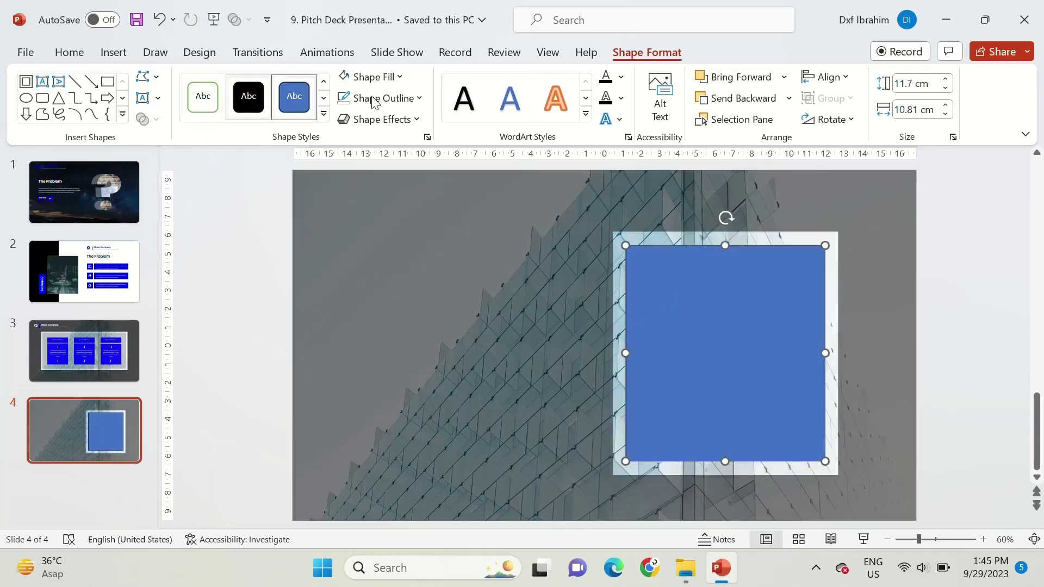
{"action": "left_click", "coordinate": [427, 138]}
{"action": "left_click", "coordinate": [1000, 411]}
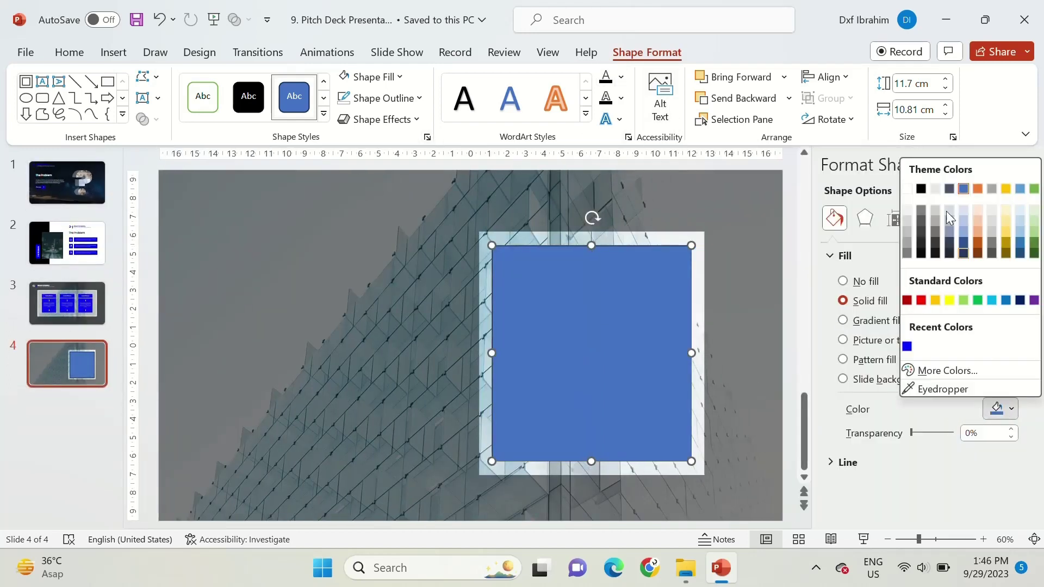
{"action": "left_click", "coordinate": [921, 189]}
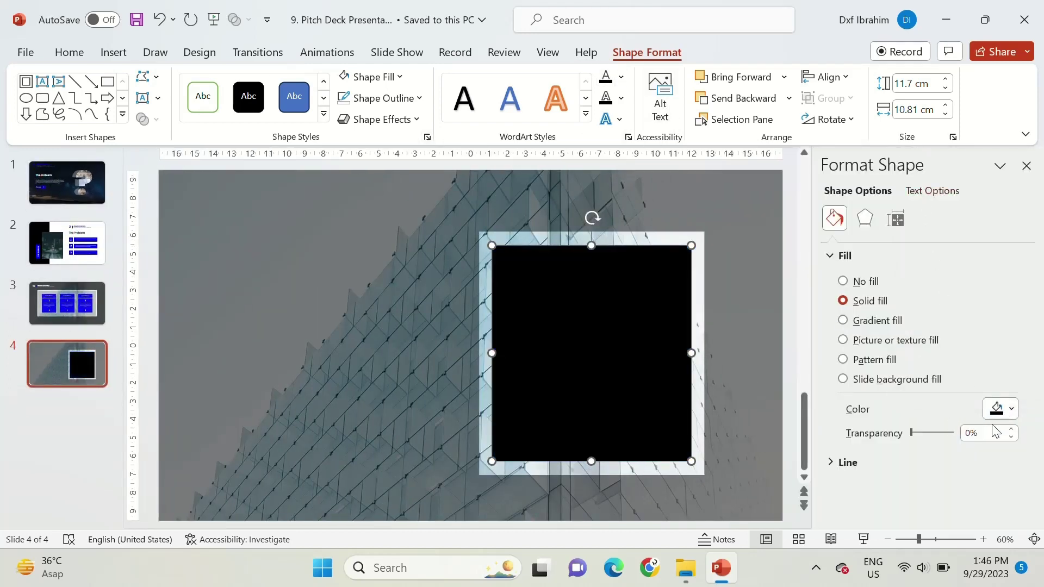
{"action": "type", "text": "30"}
{"action": "key", "text": "Return"}
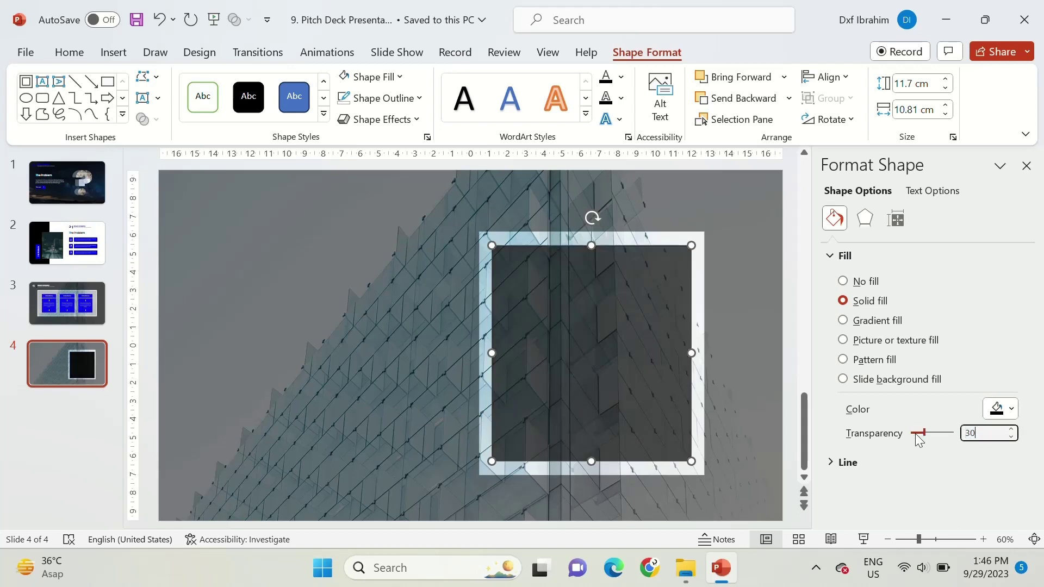
{"action": "left_click", "coordinate": [1025, 166]}
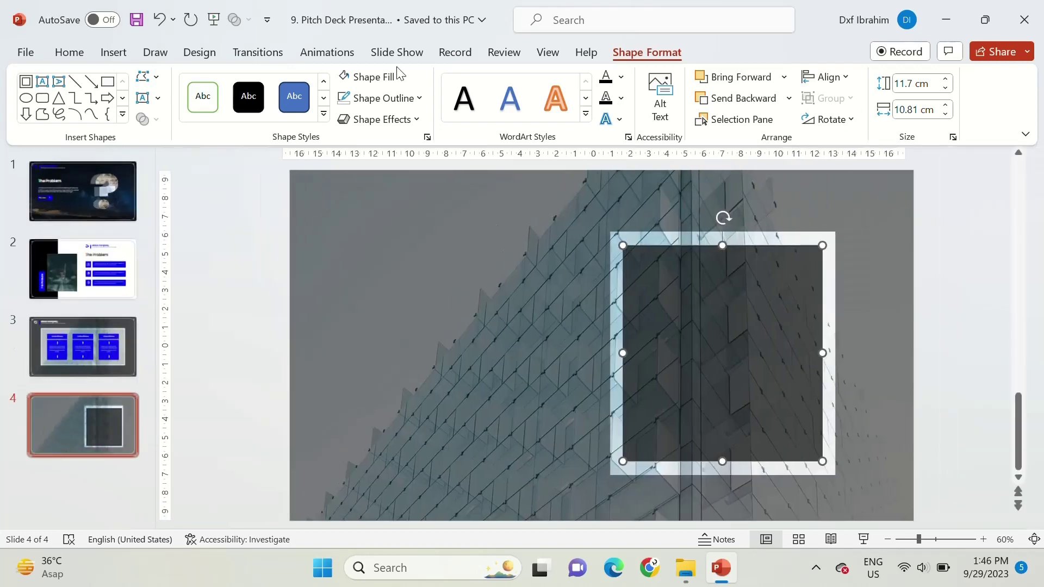
{"action": "left_click", "coordinate": [274, 247]}
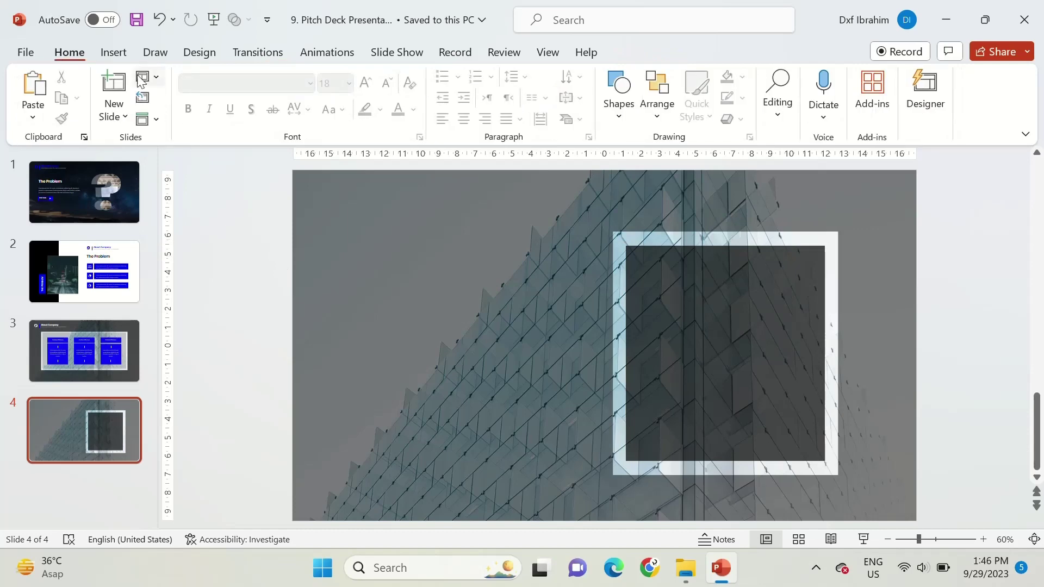
- Insert a lightbulb icon and move it onto the framed rectangle
{"action": "left_click", "coordinate": [114, 51]}
{"action": "left_click", "coordinate": [357, 103]}
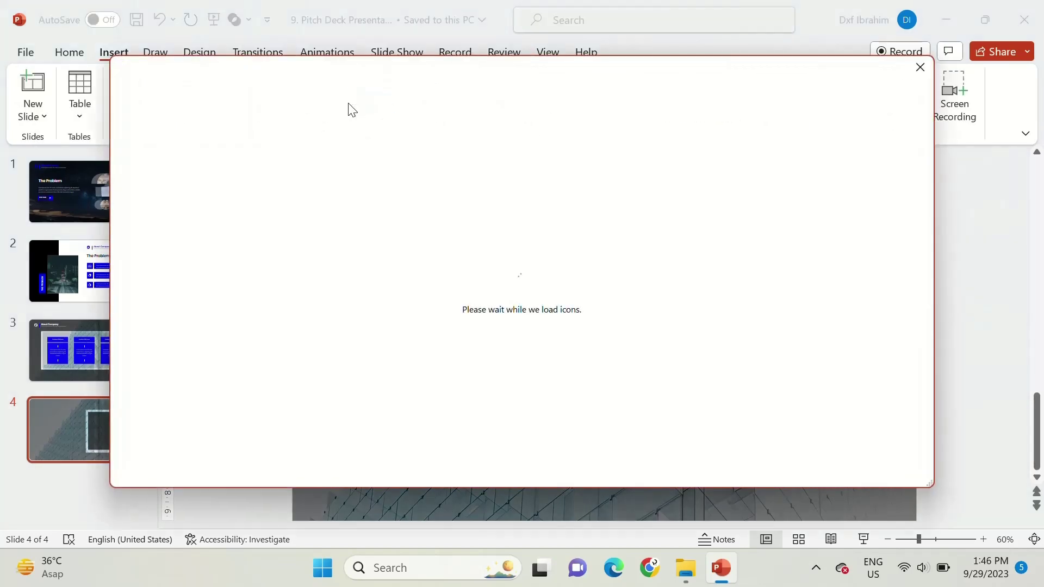
{"action": "left_click", "coordinate": [773, 454]}
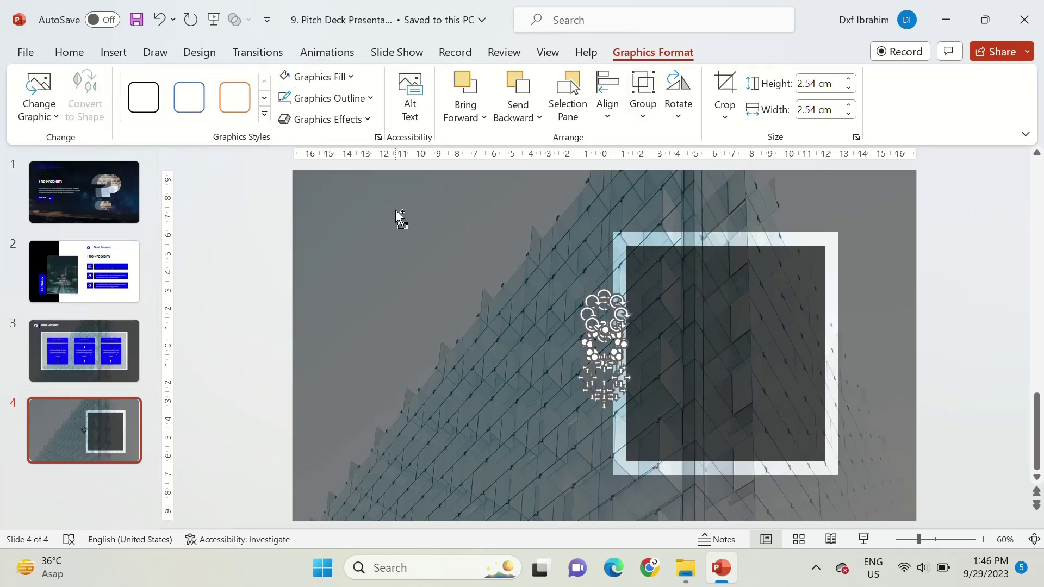
{"action": "mouse_move", "coordinate": [603, 361]}
{"action": "left_mouse_down"}
{"action": "mouse_move", "coordinate": [683, 356]}
{"action": "mouse_move", "coordinate": [596, 228]}
{"action": "left_mouse_up"}
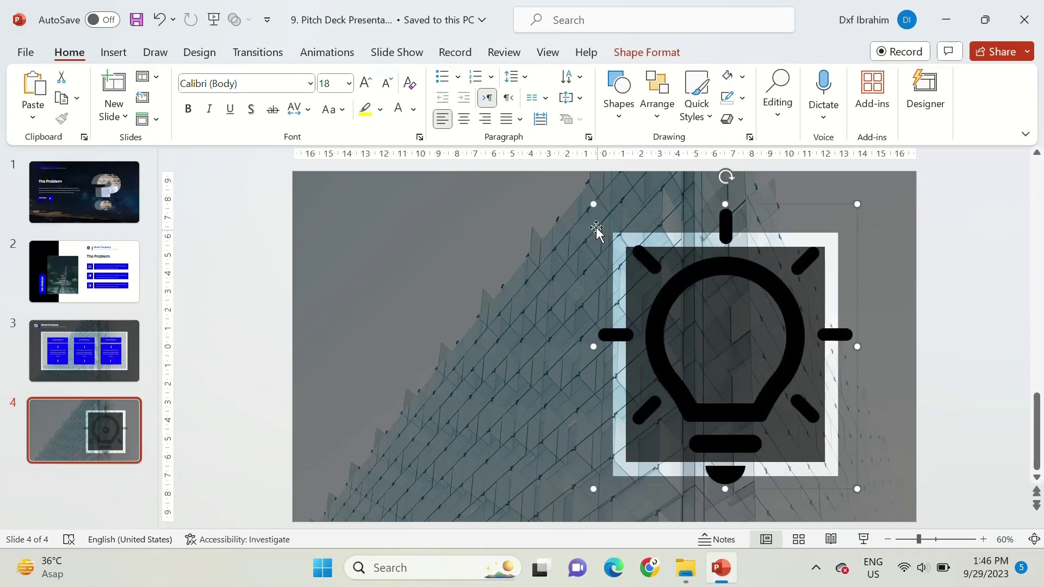
- Ungroup the lightbulb, union its pieces into one shape, and remove it from the slide for reuse
{"action": "left_click", "coordinate": [632, 54]}
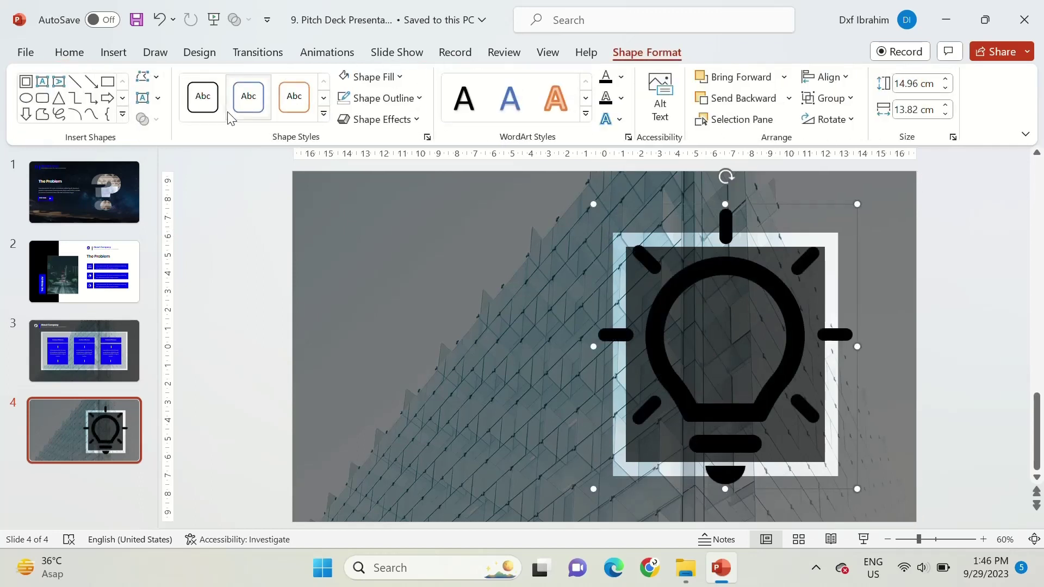
{"action": "key", "text": "ctrl+shift+g"}
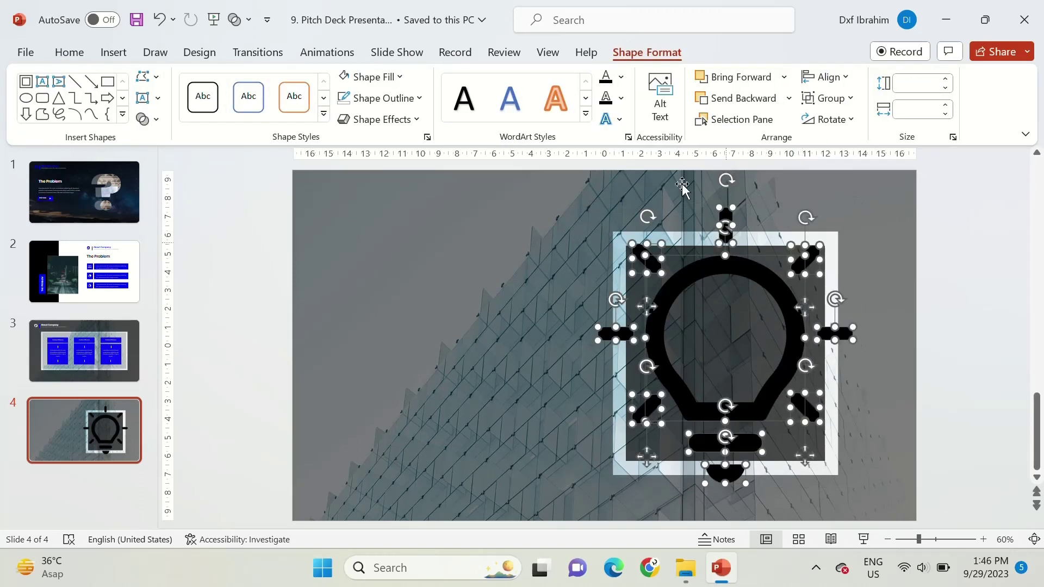
{"action": "left_click", "coordinate": [155, 122]}
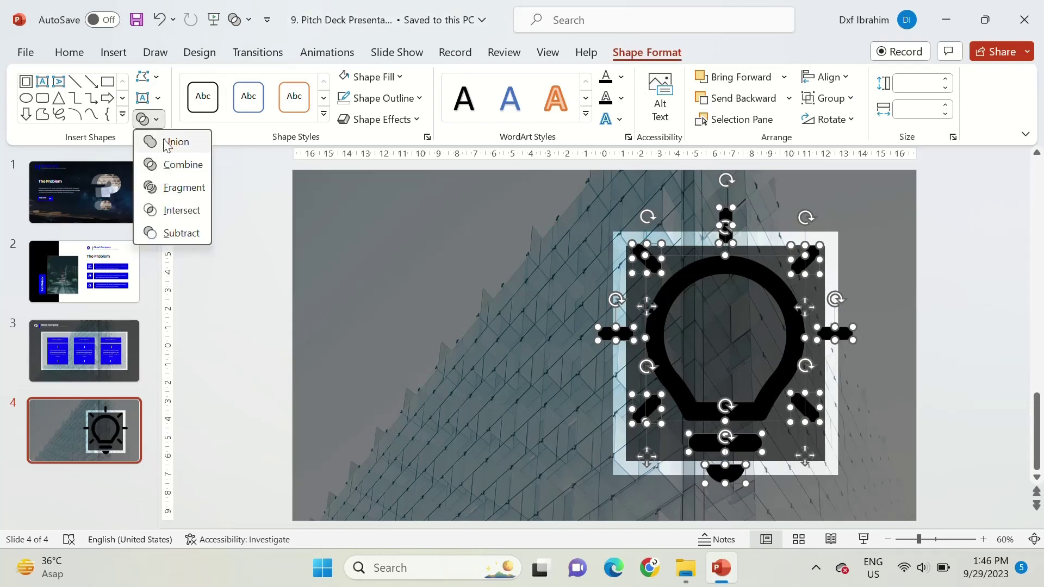
{"action": "left_click", "coordinate": [175, 139]}
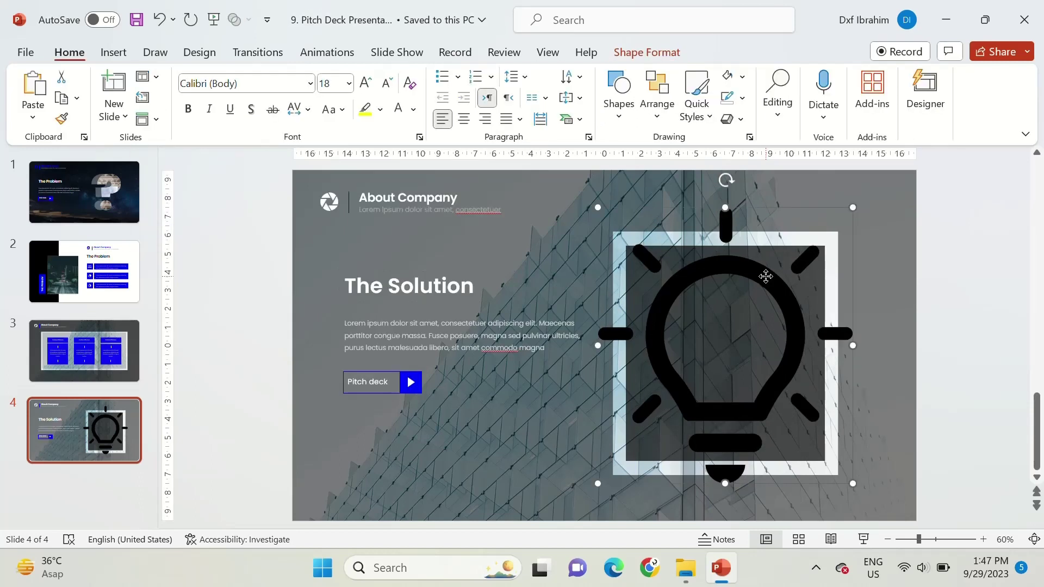
{"action": "key", "text": "Delete"}
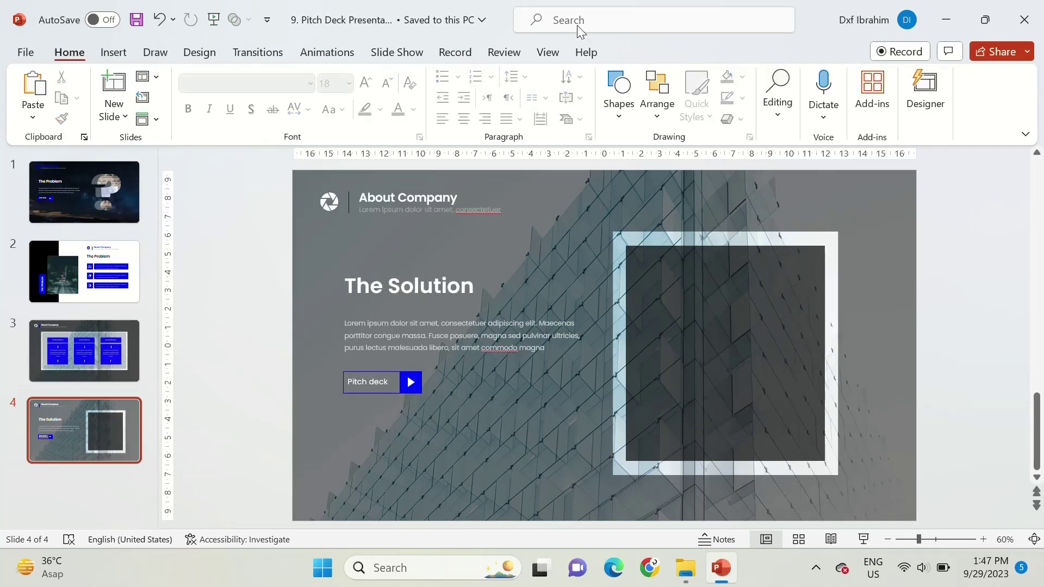
- In Slide Master, duplicate the picture layout and paste the lightbulb onto it
{"action": "left_click", "coordinate": [547, 53]}
{"action": "left_click", "coordinate": [230, 95]}
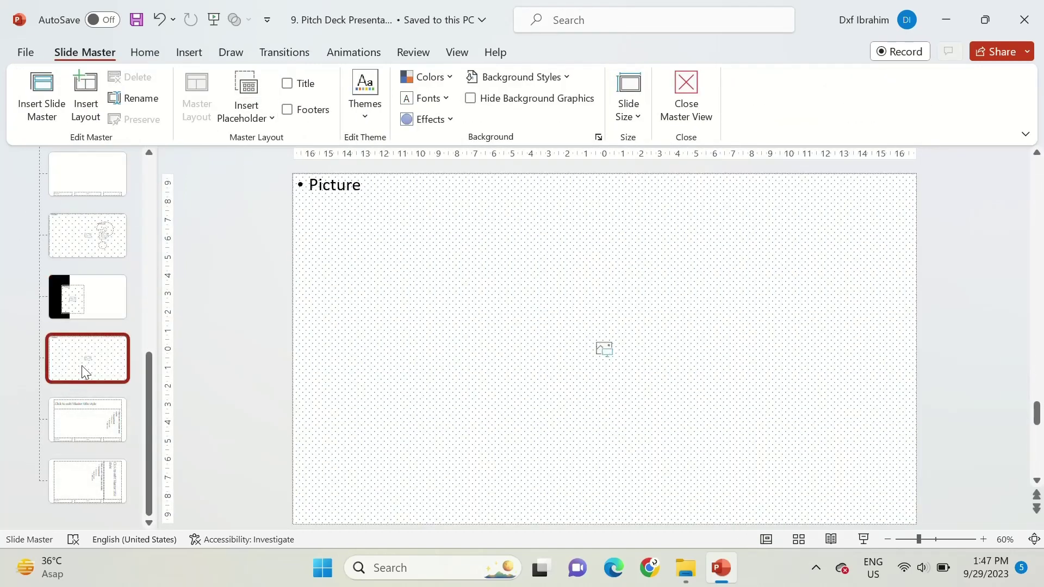
{"action": "key", "text": "ctrl+d"}
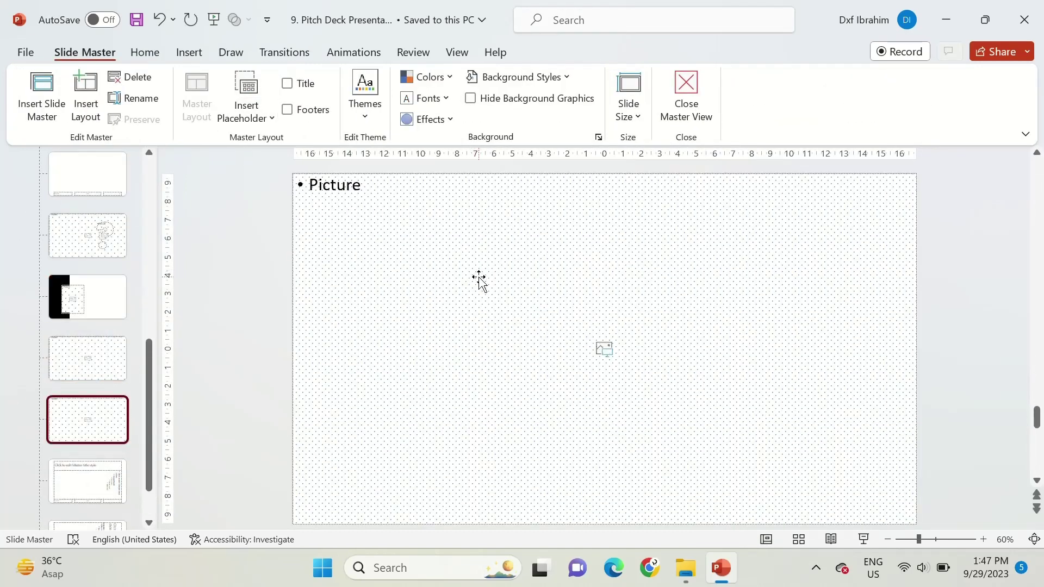
{"action": "key", "text": "ctrl+v"}
{"action": "mouse_move", "coordinate": [479, 280]}
{"action": "left_mouse_down"}
{"action": "mouse_move", "coordinate": [494, 288]}
{"action": "mouse_move", "coordinate": [487, 280]}
{"action": "left_mouse_up"}
- Send the picture placeholder back, intersect it with the lightbulb, and close Master View
{"action": "right_click", "coordinate": [508, 263]}
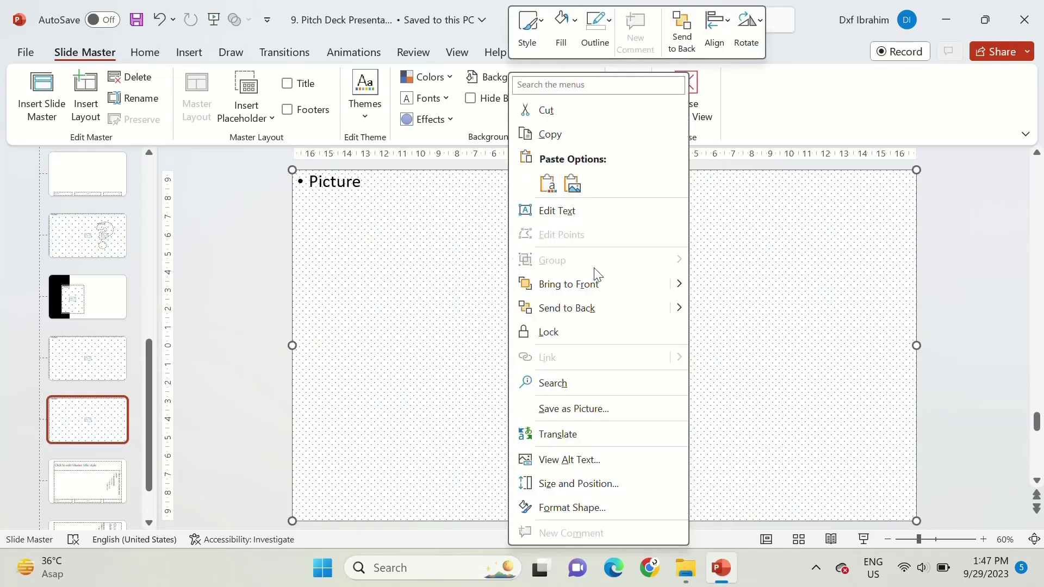
{"action": "left_click", "coordinate": [581, 307]}
{"action": "left_click", "coordinate": [676, 254]}
{"action": "left_click", "coordinate": [555, 53]}
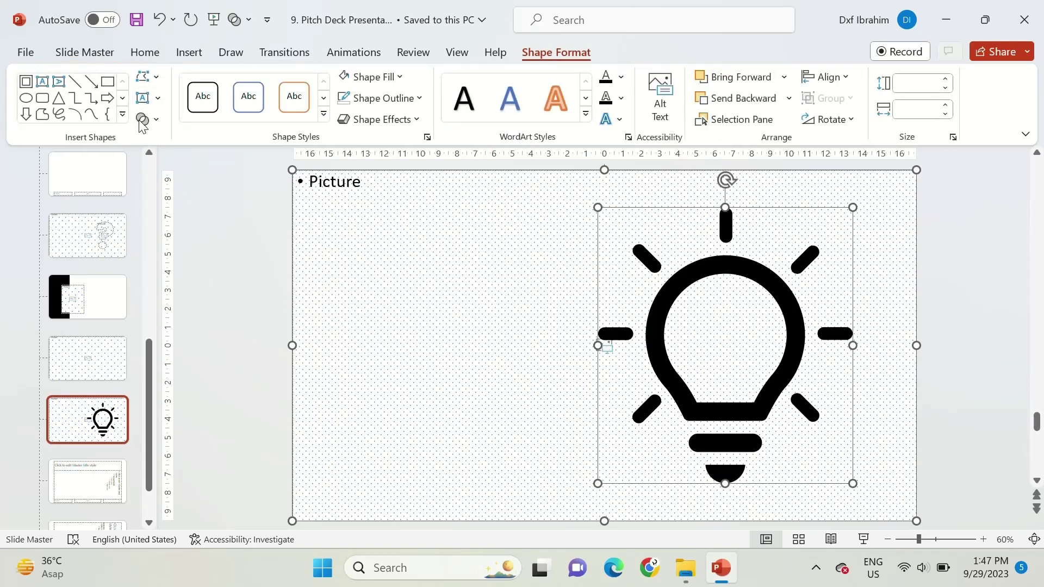
{"action": "left_click", "coordinate": [148, 119]}
{"action": "left_click", "coordinate": [172, 216]}
{"action": "left_click", "coordinate": [499, 214]}
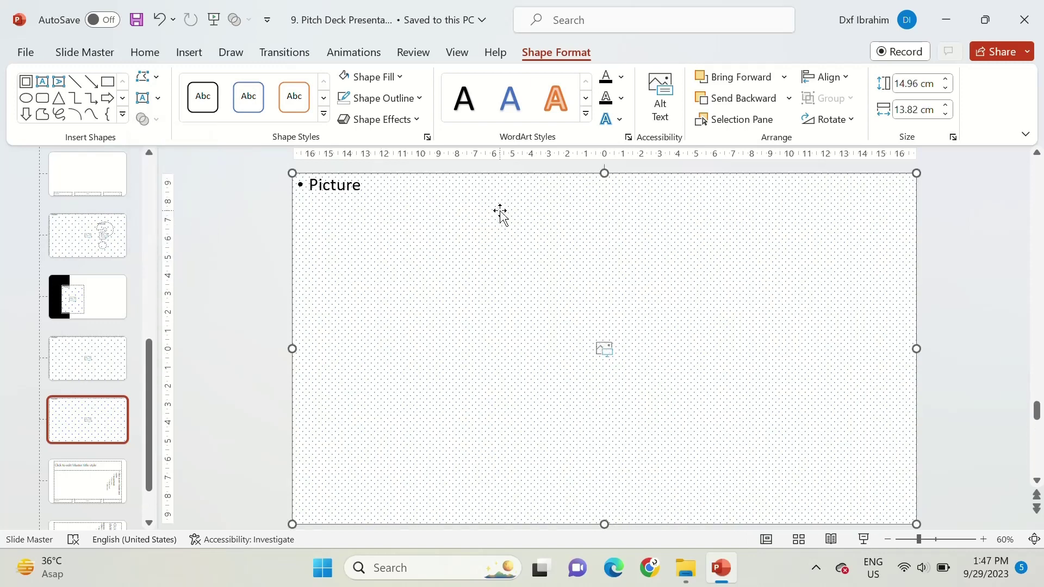
{"action": "right_click", "coordinate": [500, 217]}
{"action": "left_click", "coordinate": [572, 307]}
{"action": "left_click", "coordinate": [223, 289]}
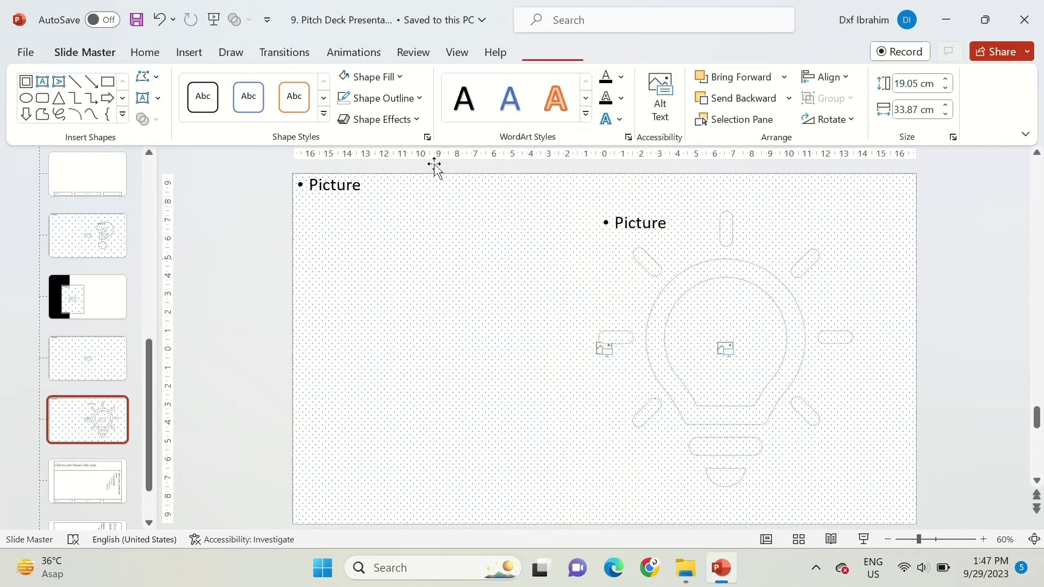
{"action": "left_click", "coordinate": [680, 106]}
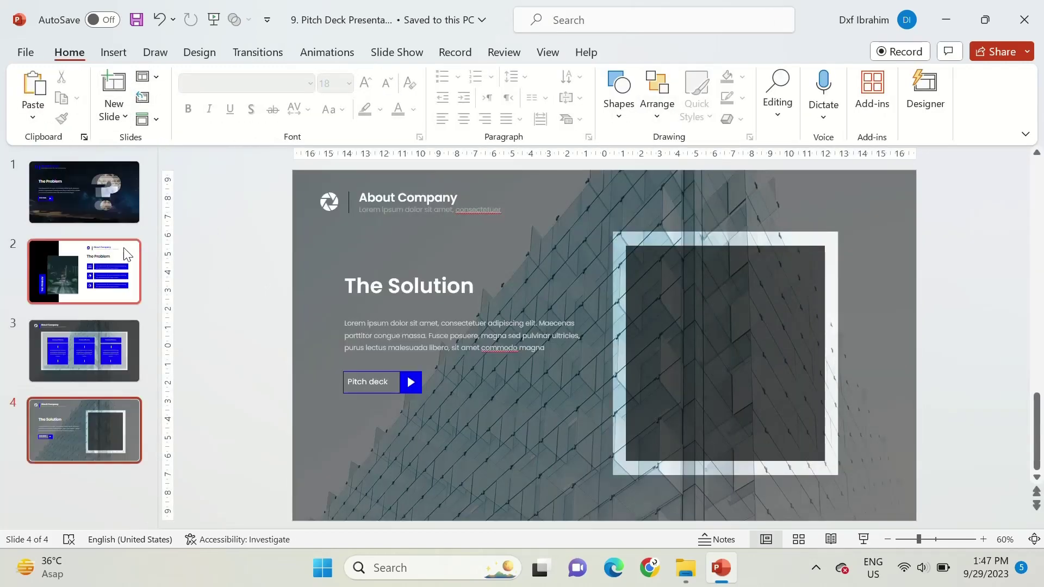
- Fill slide 4's inner square with the recent blue
{"action": "left_click", "coordinate": [722, 228]}
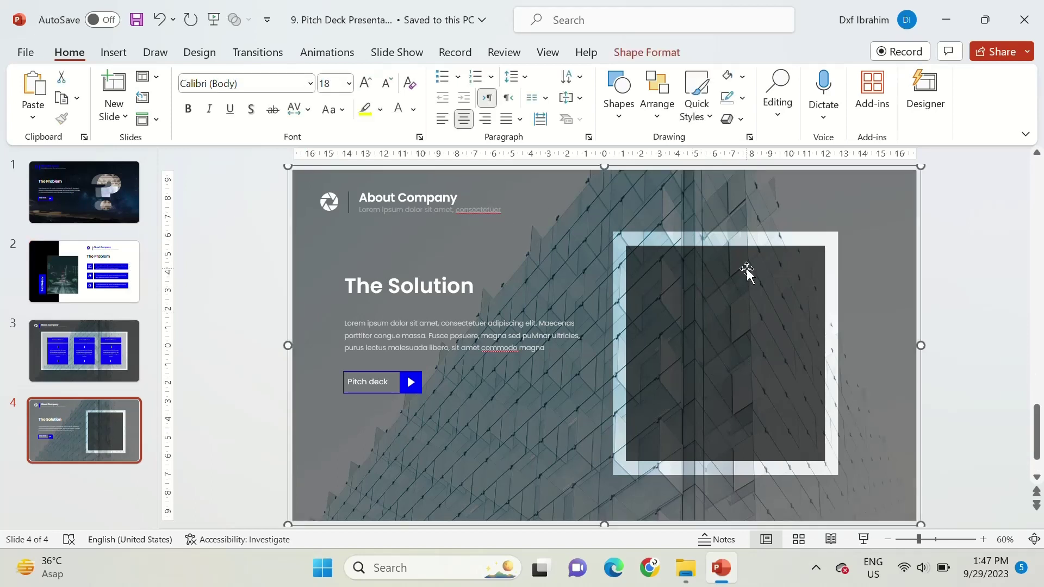
{"action": "left_click", "coordinate": [729, 280]}
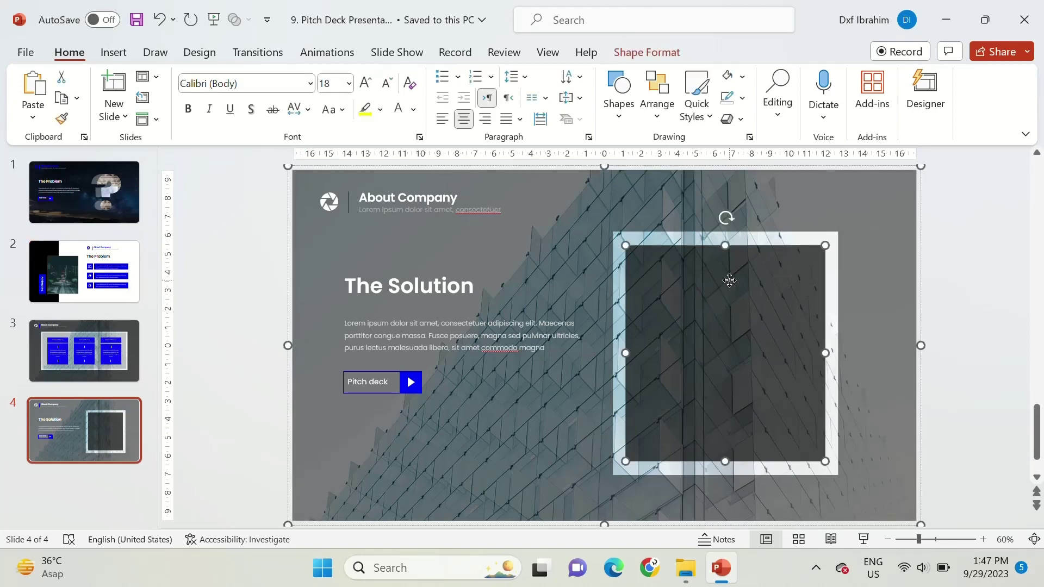
{"action": "left_click", "coordinate": [745, 77]}
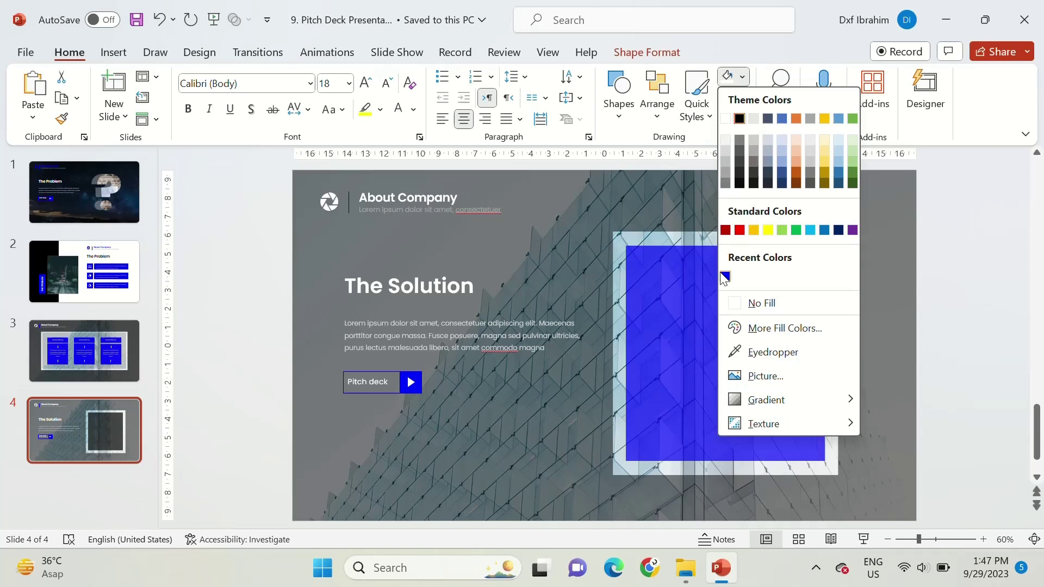
{"action": "left_click", "coordinate": [724, 276]}
- Apply the 3_Picture with Caption layout and send the overlay and building photo to the back
{"action": "left_click", "coordinate": [148, 77]}
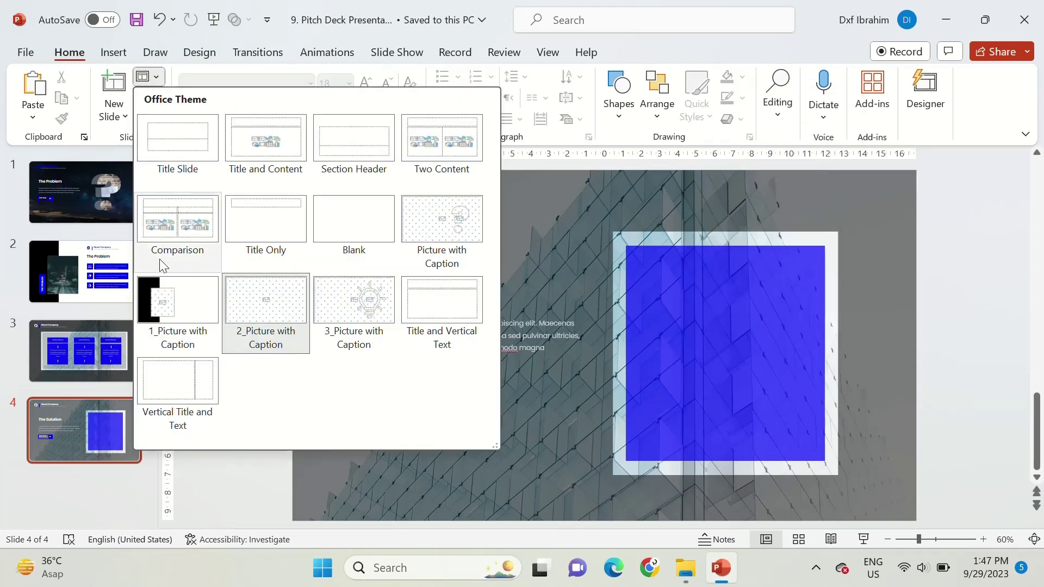
{"action": "left_click", "coordinate": [355, 311]}
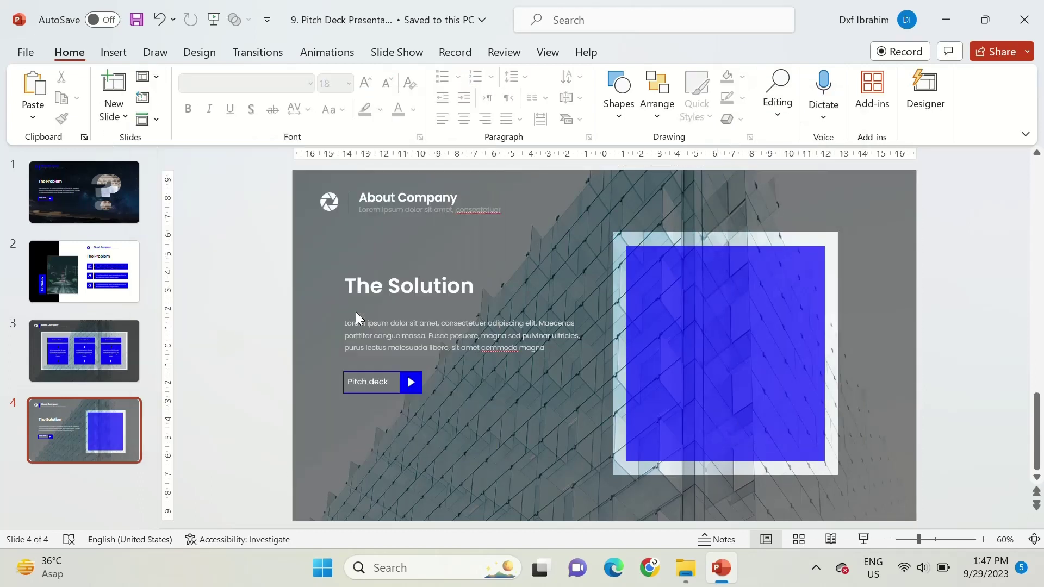
{"action": "left_click", "coordinate": [788, 199]}
{"action": "right_click", "coordinate": [788, 199]}
{"action": "left_click", "coordinate": [874, 356]}
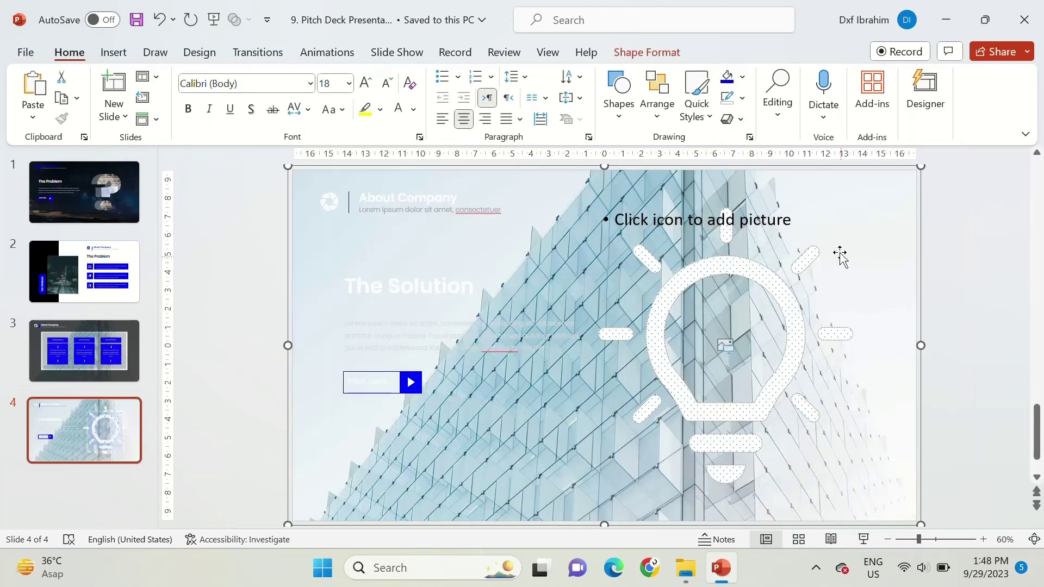
{"action": "right_click", "coordinate": [851, 220]}
{"action": "left_click", "coordinate": [893, 359]}
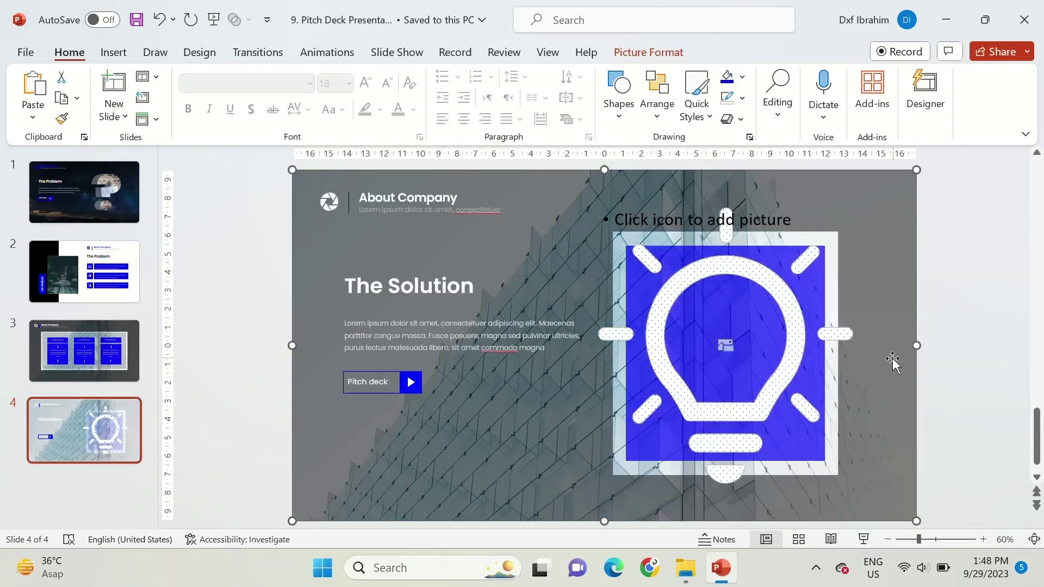
- Set the blue square's transparency to 50%
{"action": "left_click", "coordinate": [717, 320]}
{"action": "left_click", "coordinate": [719, 315]}
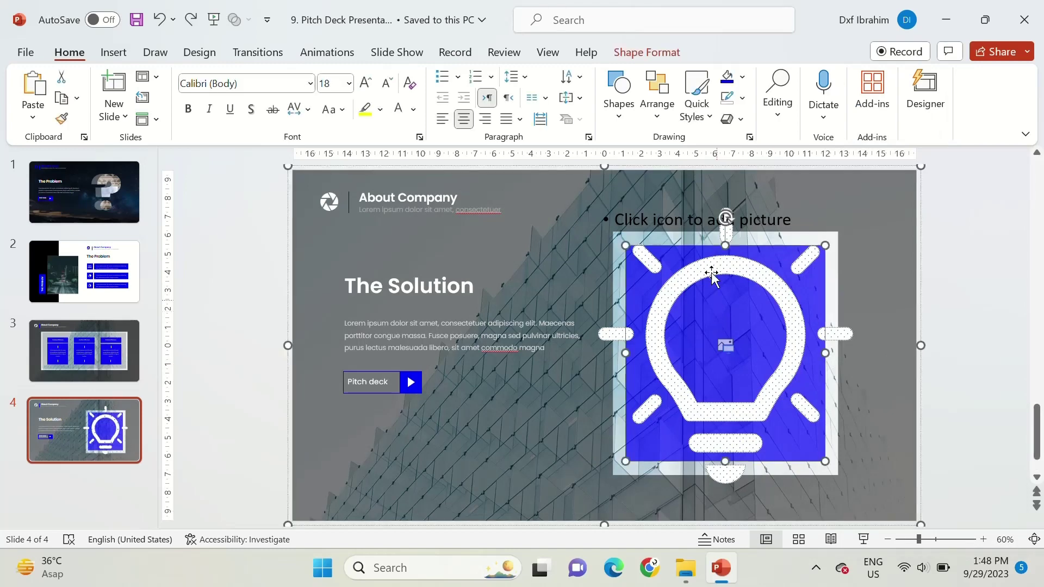
{"action": "left_click", "coordinate": [646, 53]}
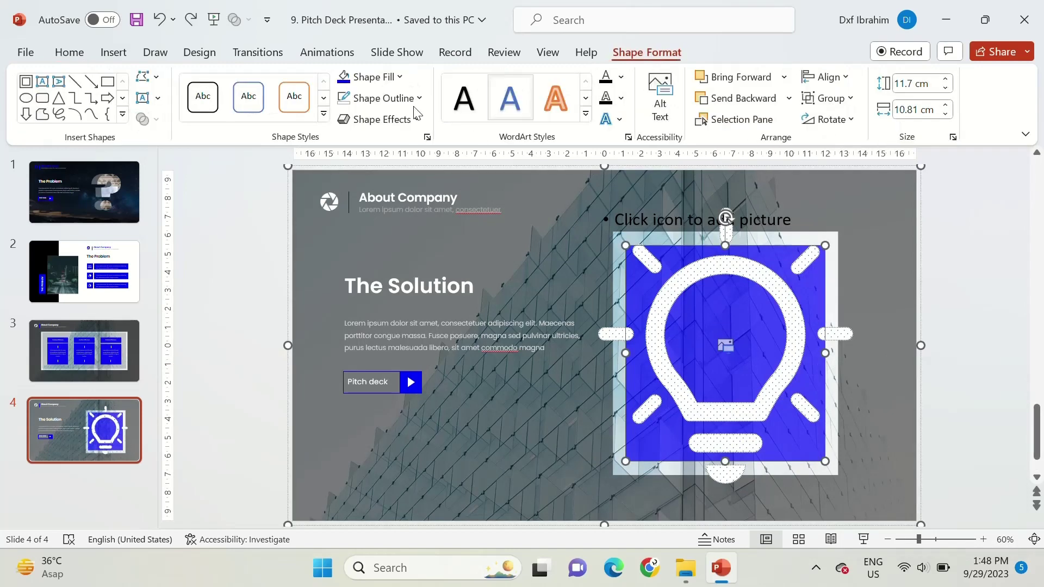
{"action": "left_click", "coordinate": [427, 137]}
{"action": "type", "text": "50"}
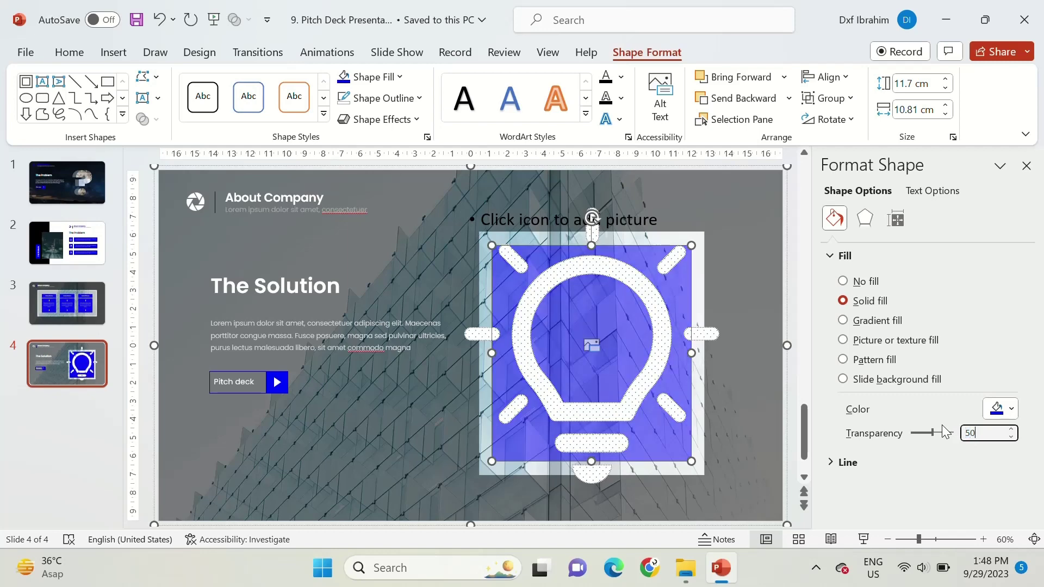
{"action": "left_click", "coordinate": [1026, 166]}
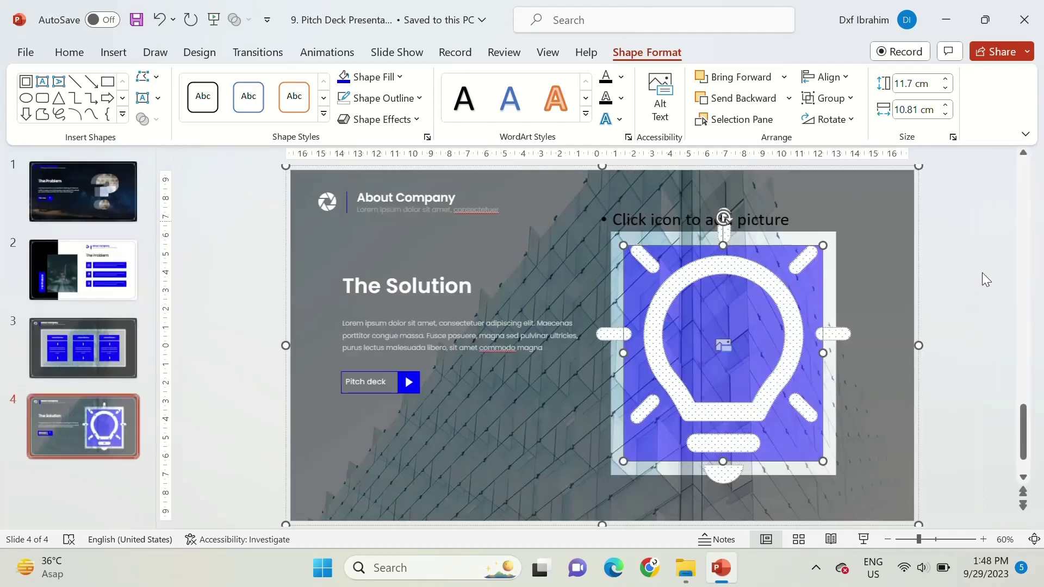
{"action": "left_click", "coordinate": [977, 292]}
- Drag the white-facade building photo from File Explorer into the lightbulb-shaped placeholder
{"action": "left_click", "coordinate": [686, 568]}
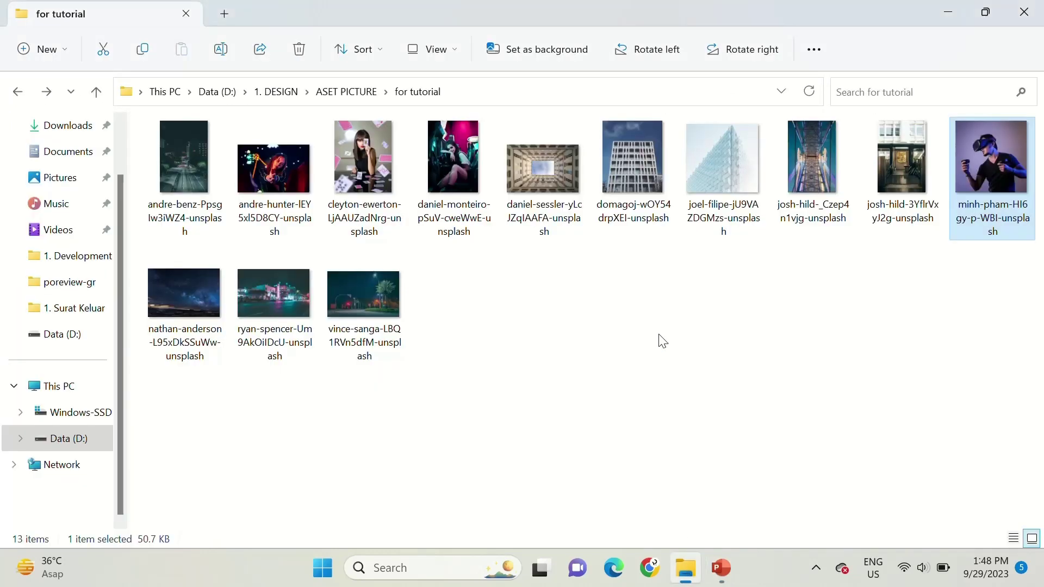
{"action": "left_click_drag", "start_coordinate": [655, 196], "coordinate": [724, 556]}
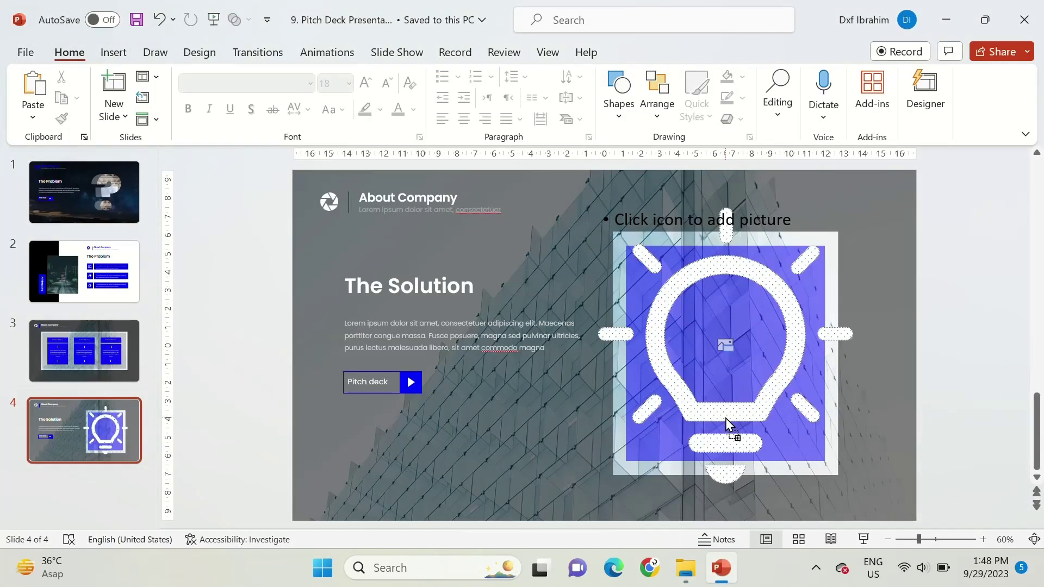
{"action": "left_click_drag", "start_coordinate": [727, 459], "coordinate": [726, 427]}
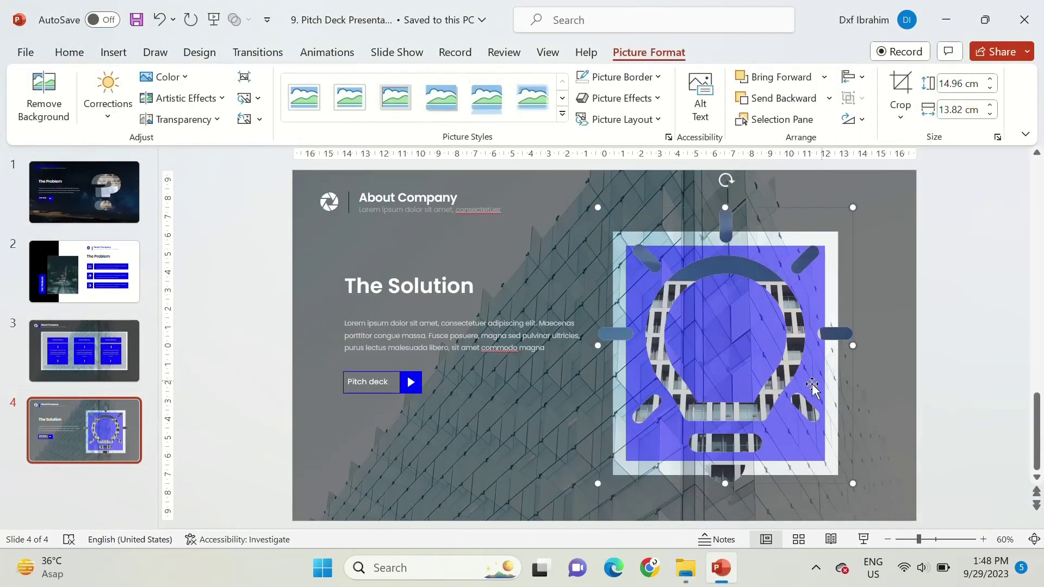
- Add a blank slide 5 and paste the About Company header onto it
{"action": "left_click", "coordinate": [980, 338]}
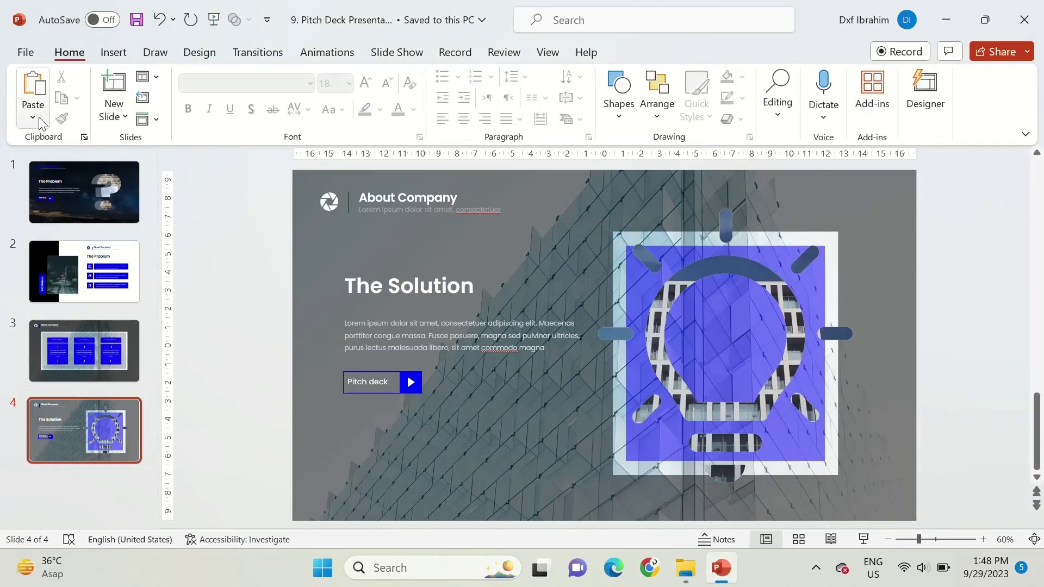
{"action": "left_click", "coordinate": [116, 118]}
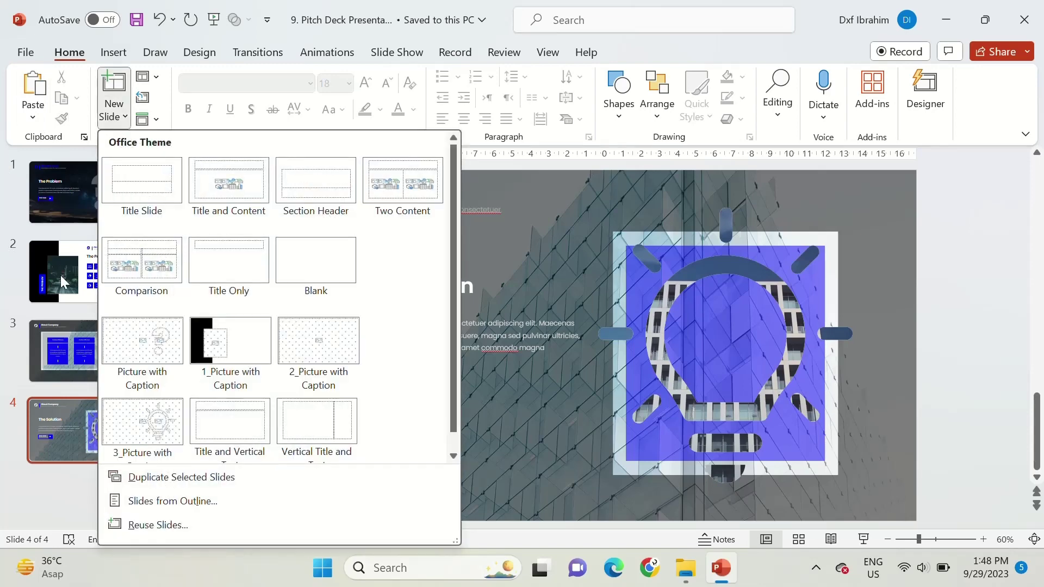
{"action": "left_click", "coordinate": [331, 269]}
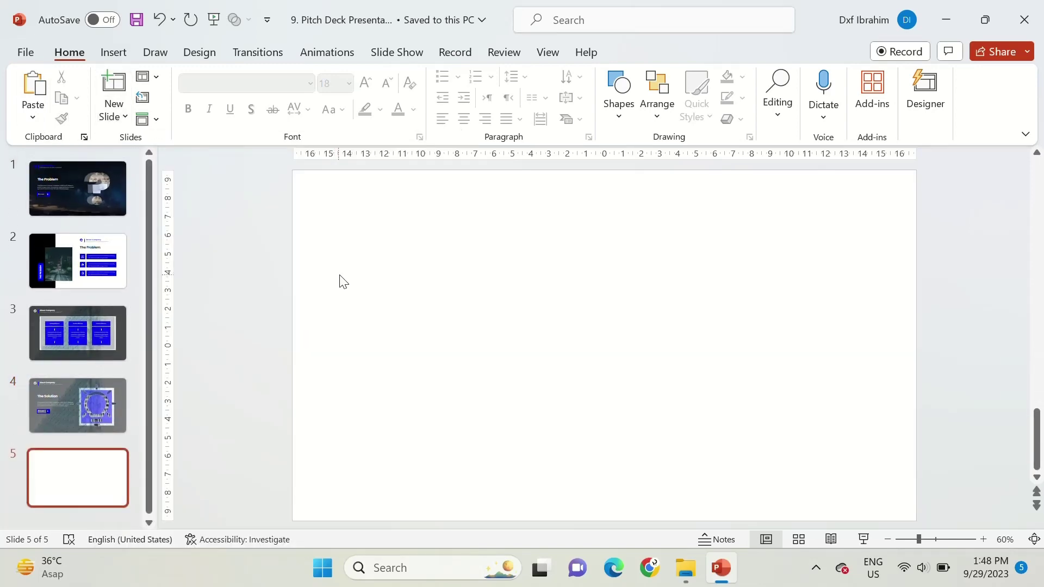
{"action": "key", "text": "ctrl+v"}
- Draw a tall rectangle on the right half of slide 5
{"action": "left_click", "coordinate": [619, 90]}
{"action": "left_click", "coordinate": [691, 155]}
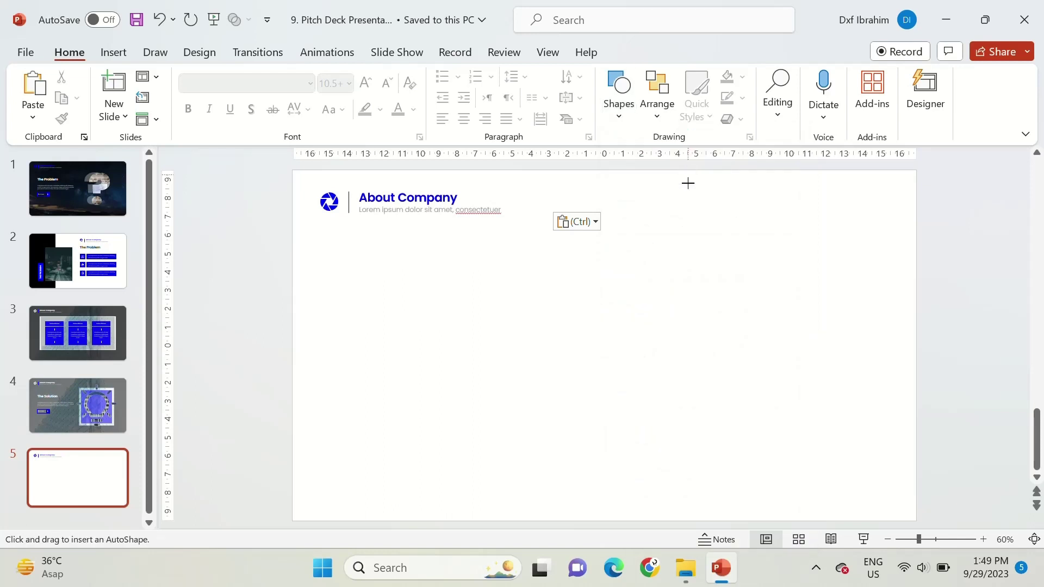
{"action": "left_click_drag", "start_coordinate": [630, 193], "coordinate": [892, 501]}
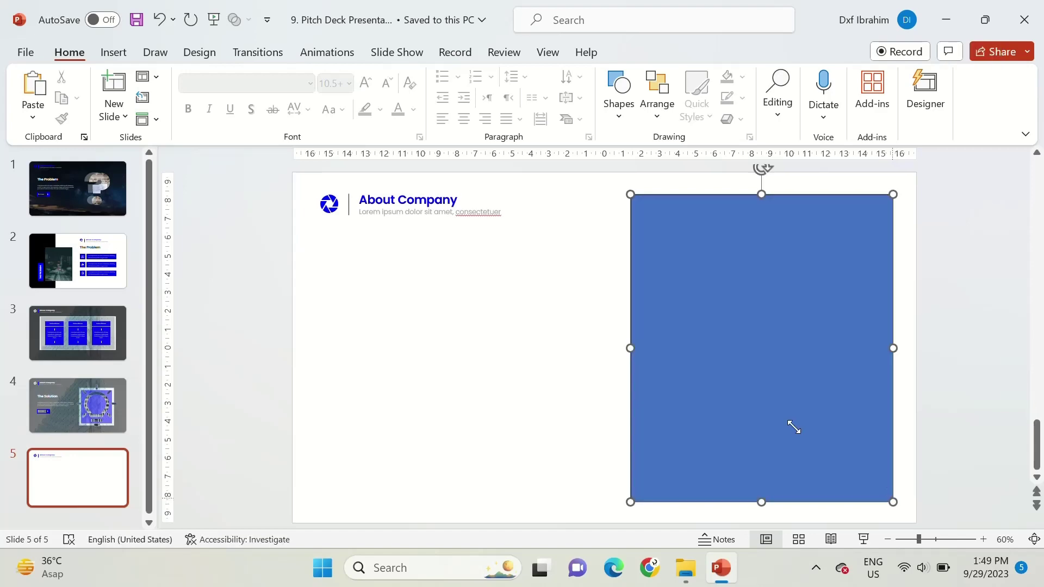
- Draw a blue circle overlapping the tall rectangle's left edge and nudge it slightly left
{"action": "left_click", "coordinate": [543, 326]}
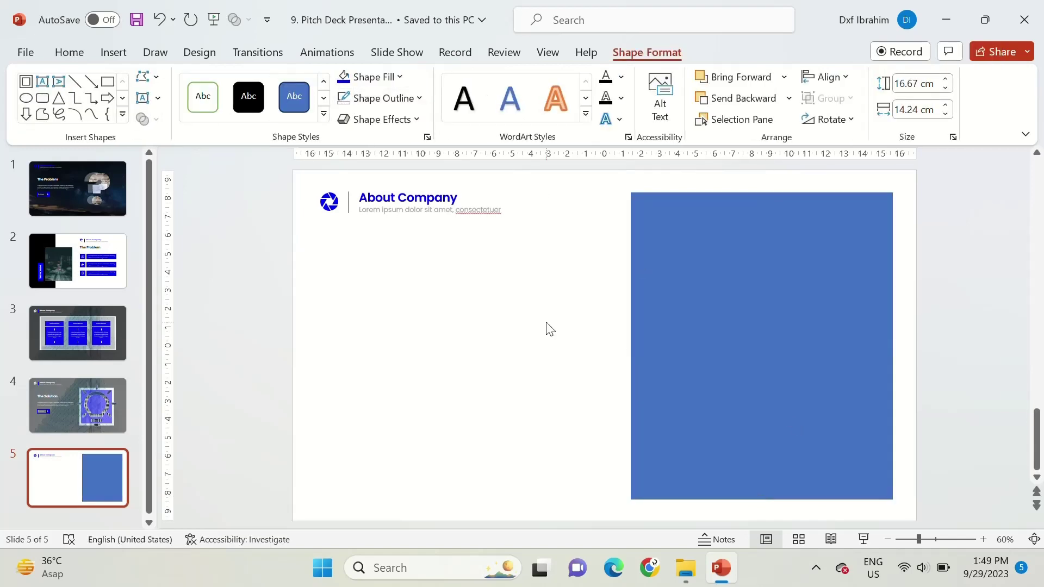
{"action": "left_click", "coordinate": [626, 95]}
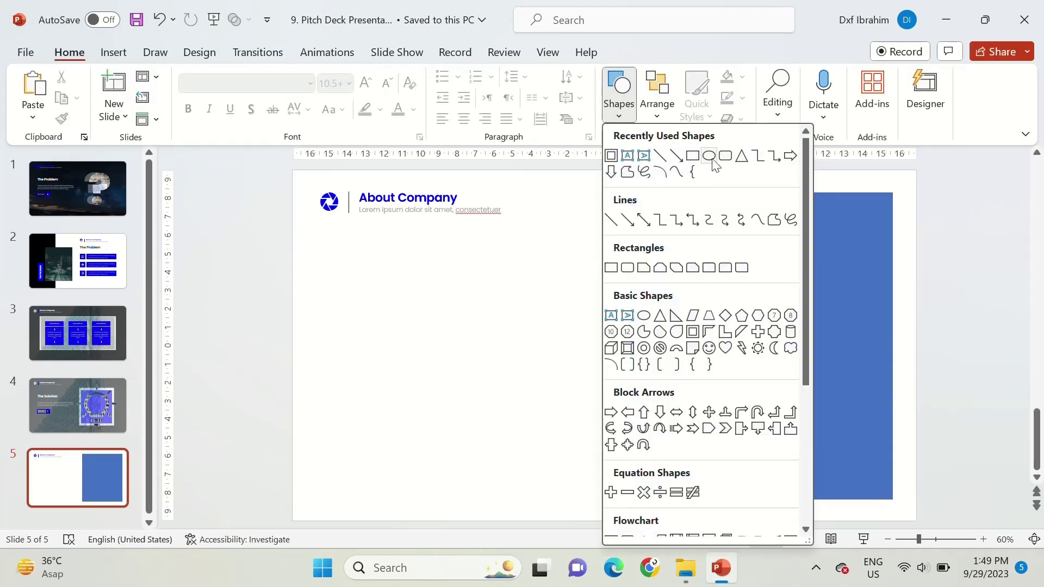
{"action": "left_click", "coordinate": [710, 158]}
{"action": "left_click_drag", "start_coordinate": [579, 218], "coordinate": [706, 323]}
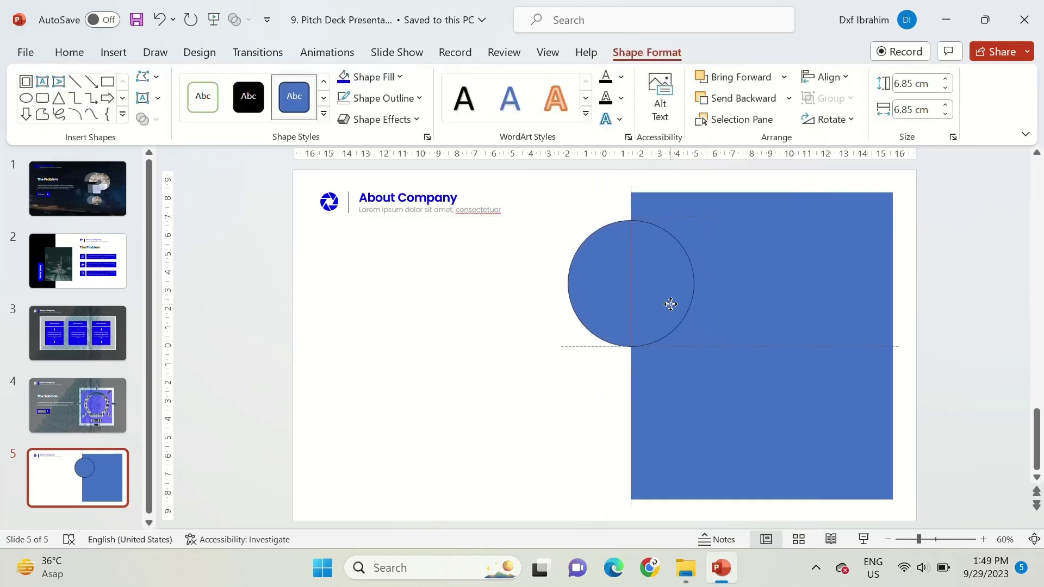
{"action": "left_click_drag", "start_coordinate": [677, 300], "coordinate": [667, 303]}
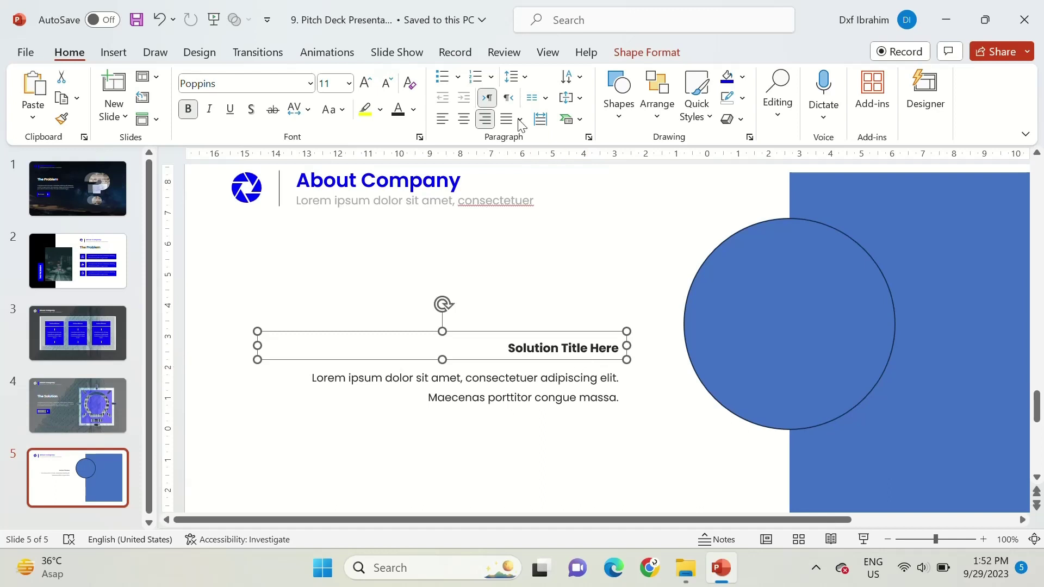
- Give the Solution Title Here bar a blue fill and white text, shorten it, and widen the body text
{"action": "left_click", "coordinate": [727, 78]}
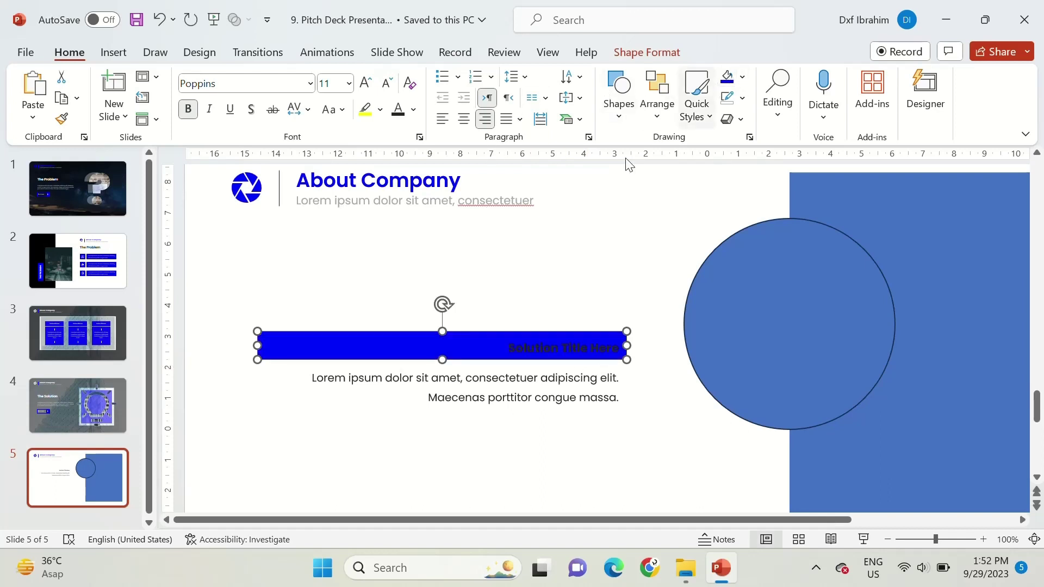
{"action": "left_click_drag", "start_coordinate": [270, 345], "coordinate": [464, 346]}
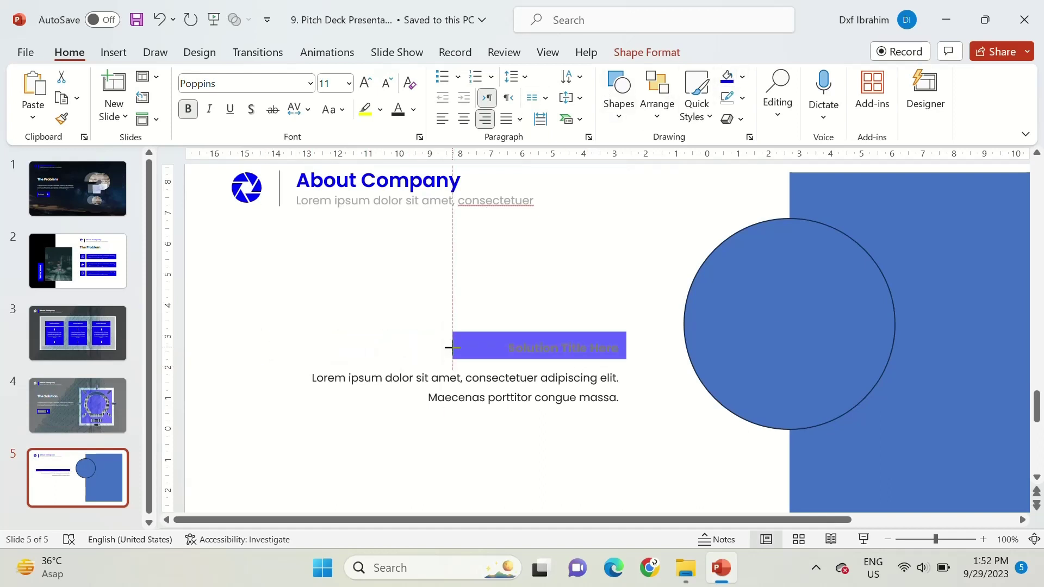
{"action": "left_click", "coordinate": [416, 110]}
{"action": "left_click", "coordinate": [403, 148]}
{"action": "left_click", "coordinate": [489, 304]}
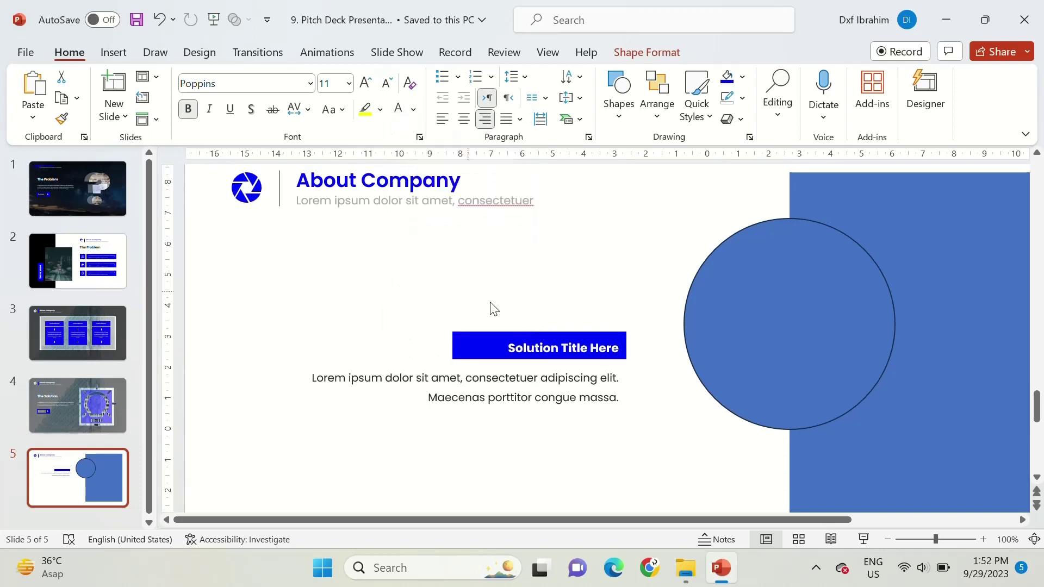
{"action": "left_click_drag", "start_coordinate": [507, 338], "coordinate": [508, 340]}
{"action": "left_click", "coordinate": [469, 379]}
{"action": "left_click_drag", "start_coordinate": [347, 389], "coordinate": [464, 389]}
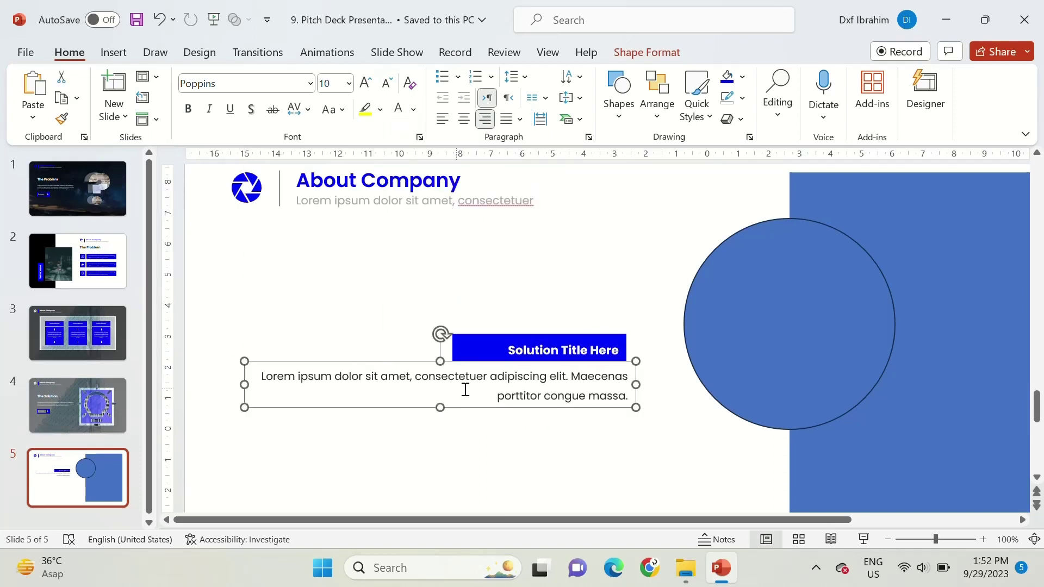
- Add a 40 pt light grey 01 number label beside the title bar
{"action": "left_click_drag", "start_coordinate": [596, 177], "coordinate": [635, 264]}
{"action": "type", "text": "02"}
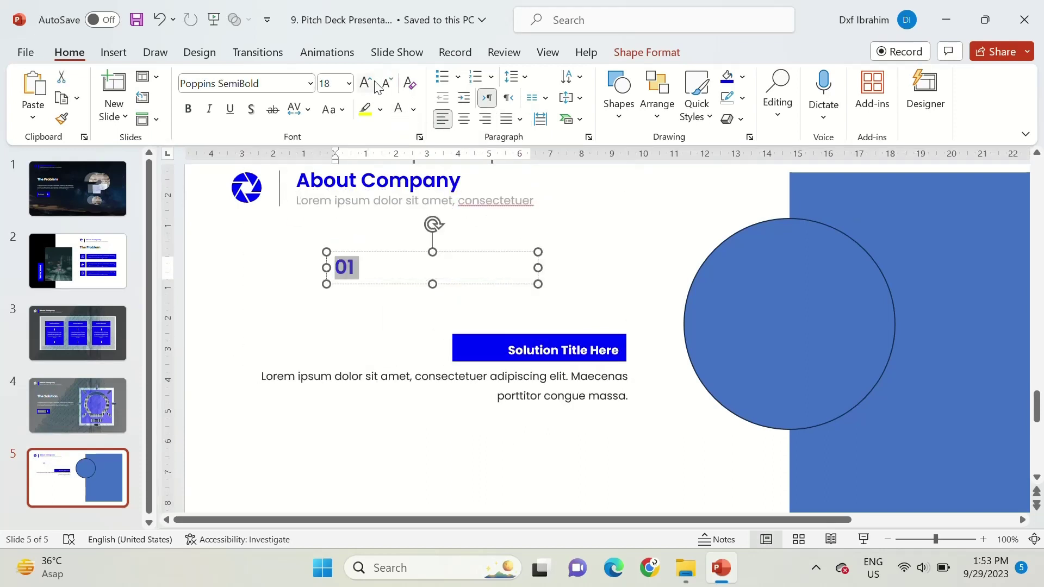
{"action": "left_click", "coordinate": [375, 84]}
{"action": "left_click", "coordinate": [375, 84]}
{"action": "left_click", "coordinate": [375, 85]}
{"action": "left_click_drag", "start_coordinate": [397, 253], "coordinate": [670, 344]}
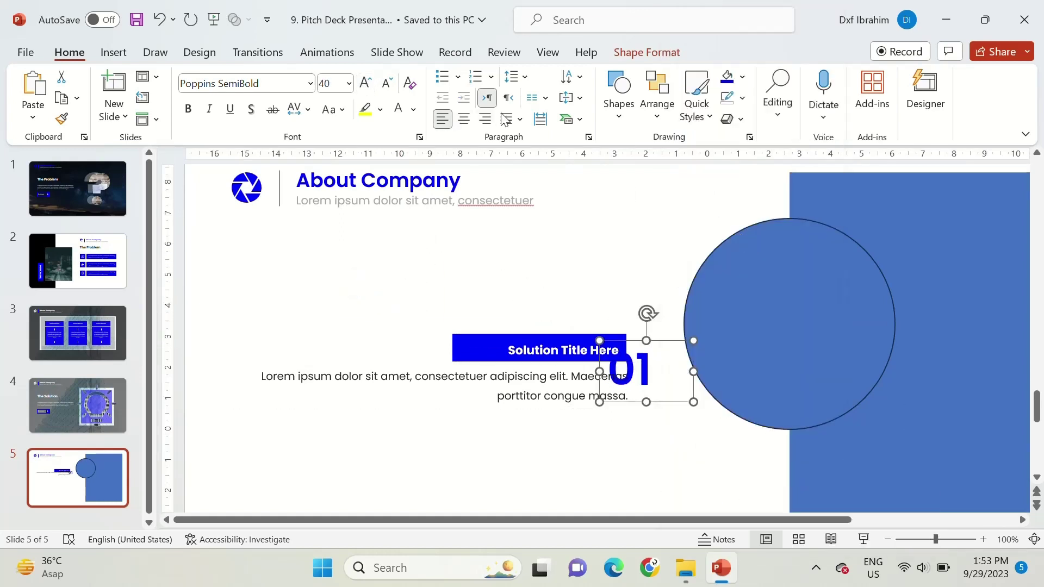
{"action": "left_click", "coordinate": [413, 110]}
{"action": "left_click", "coordinate": [424, 163]}
- Duplicate the numbered solution item twice, stacking the copies below the first
{"action": "scroll", "coordinate": [618, 373], "scroll_direction": "down", "scroll_amount": 4}
{"action": "key", "text": "ctrl+d"}
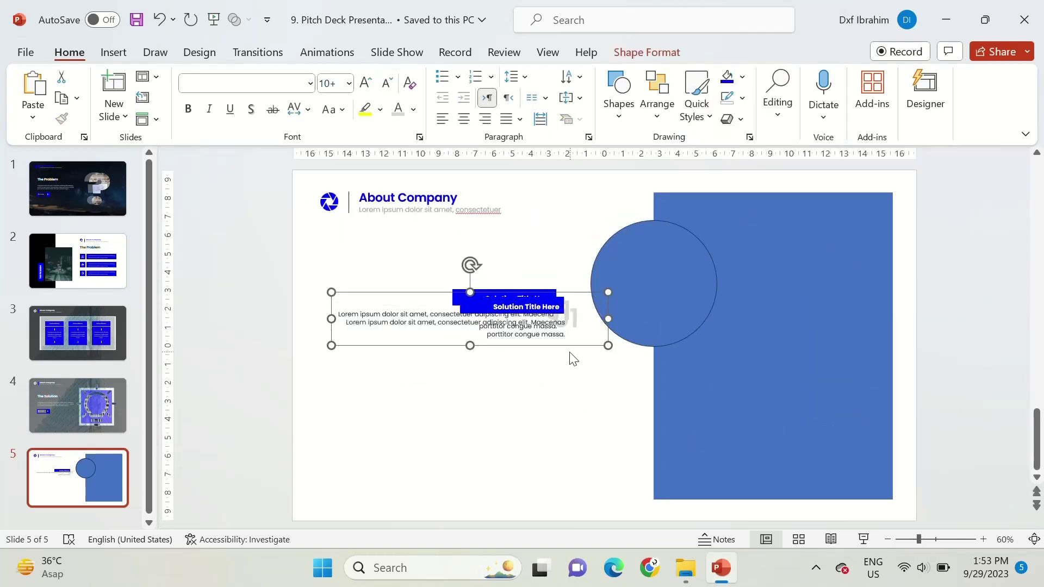
{"action": "left_click_drag", "start_coordinate": [570, 332], "coordinate": [571, 397]}
{"action": "key", "text": "ctrl+d"}
{"action": "key", "text": "Escape"}
{"action": "left_click_drag", "start_coordinate": [564, 347], "coordinate": [564, 407]}
{"action": "key", "text": "ctrl+d"}
{"action": "left_click_drag", "start_coordinate": [280, 256], "coordinate": [604, 480]}
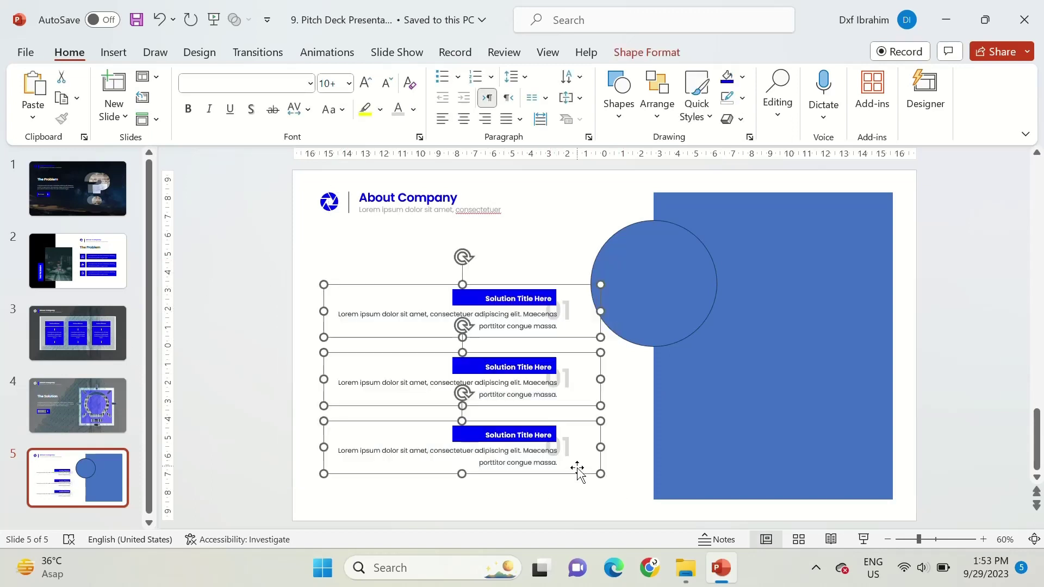
- Renumber the copied items 02 and 03, then select the circle and rectangle
{"action": "double_click", "coordinate": [563, 379]}
{"action": "type", "text": "02"}
{"action": "double_click", "coordinate": [562, 446]}
{"action": "type", "text": "03"}
{"action": "left_click", "coordinate": [644, 288]}
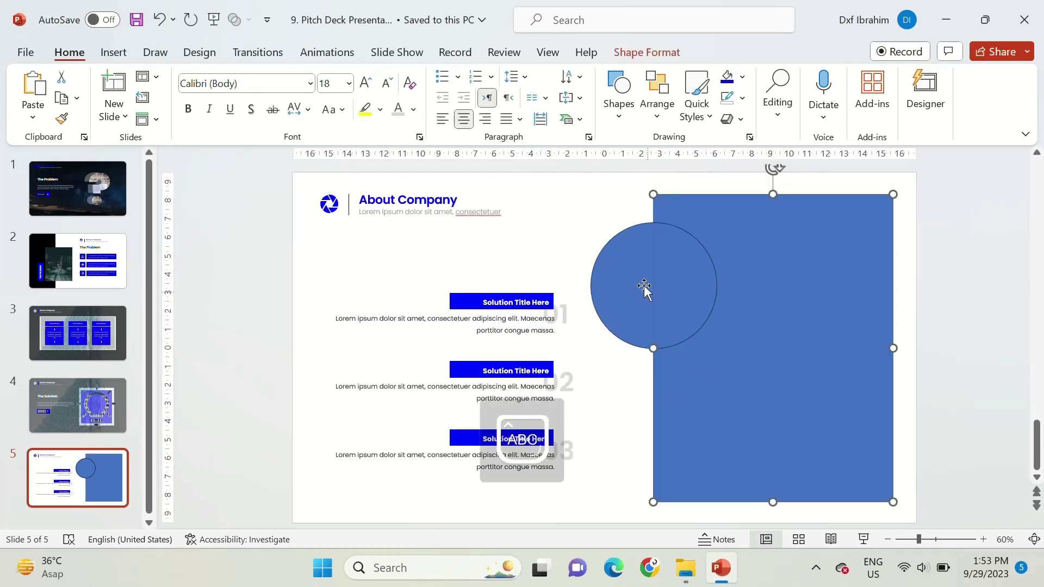
{"action": "left_click", "coordinate": [635, 274], "text": "shift"}
- Delete the circle and rectangle from slide 5 and duplicate the plain picture layout in Slide Master
{"action": "key", "text": "Delete"}
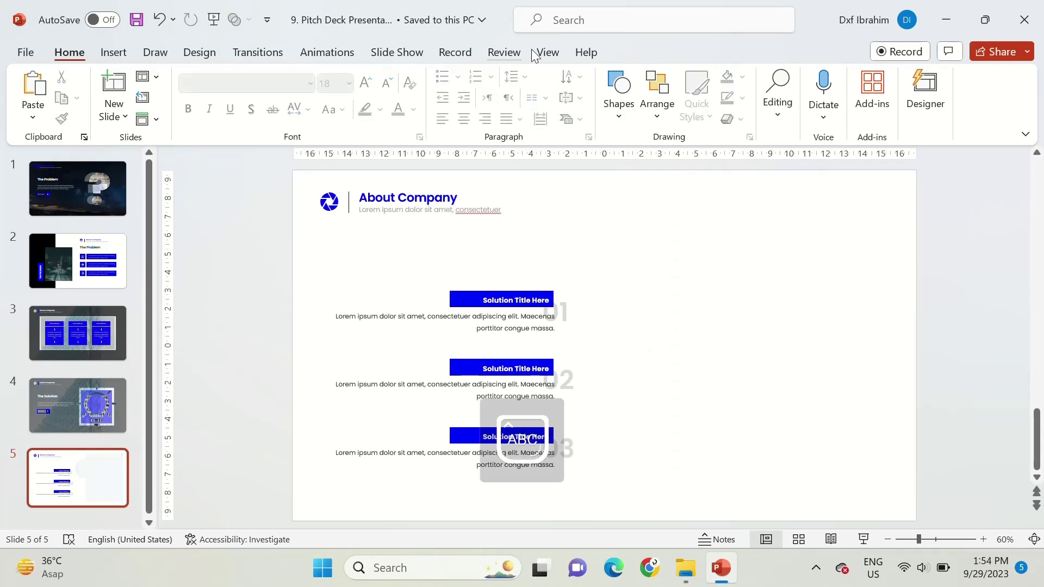
{"action": "left_click", "coordinate": [547, 52]}
{"action": "left_click", "coordinate": [230, 103]}
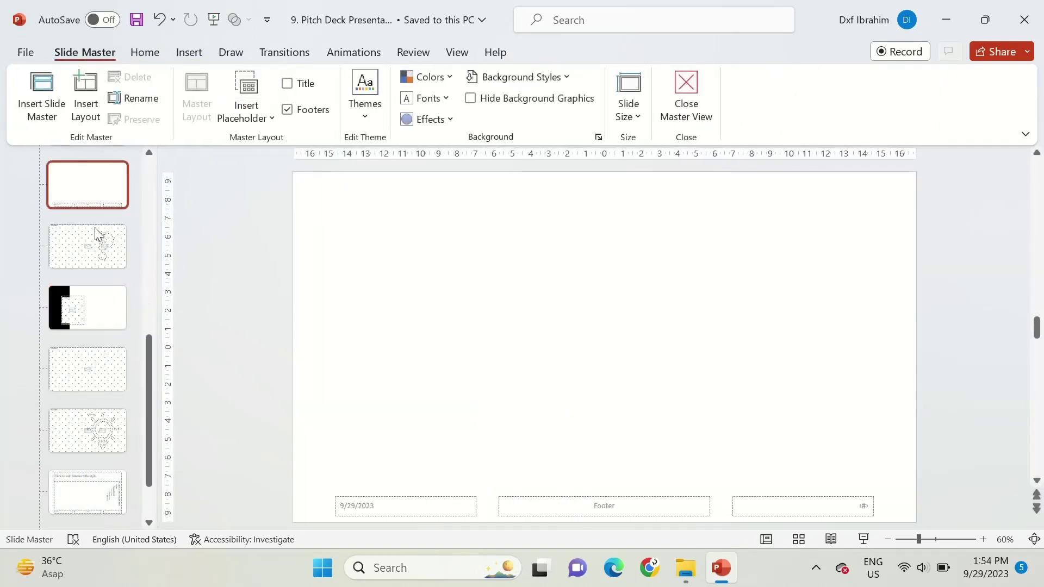
{"action": "left_click", "coordinate": [90, 433]}
{"action": "scroll", "coordinate": [106, 380], "scroll_direction": "down", "scroll_amount": 2}
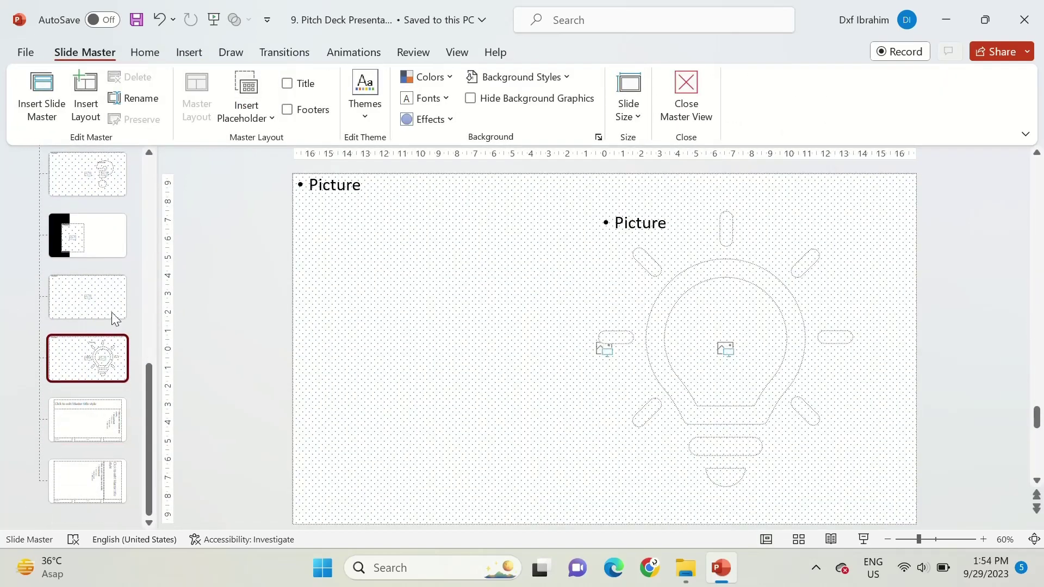
{"action": "left_click", "coordinate": [112, 307]}
{"action": "key", "text": "ctrl+d"}
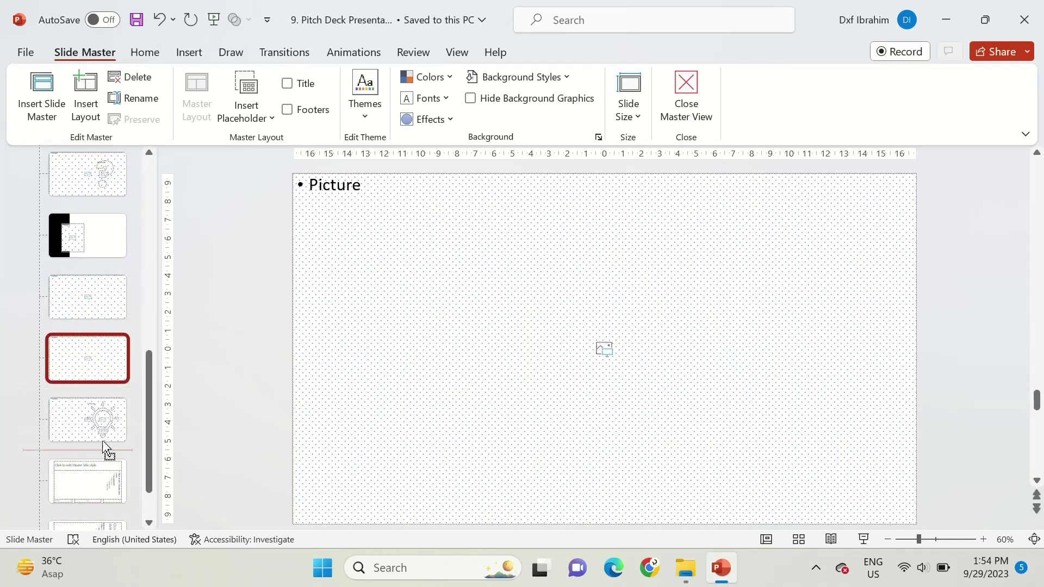
{"action": "left_click_drag", "start_coordinate": [107, 450], "coordinate": [107, 451]}
- Paste the shapes onto the new layout and intersect the picture placeholder into a rectangle
{"action": "key", "text": "ctrl+v"}
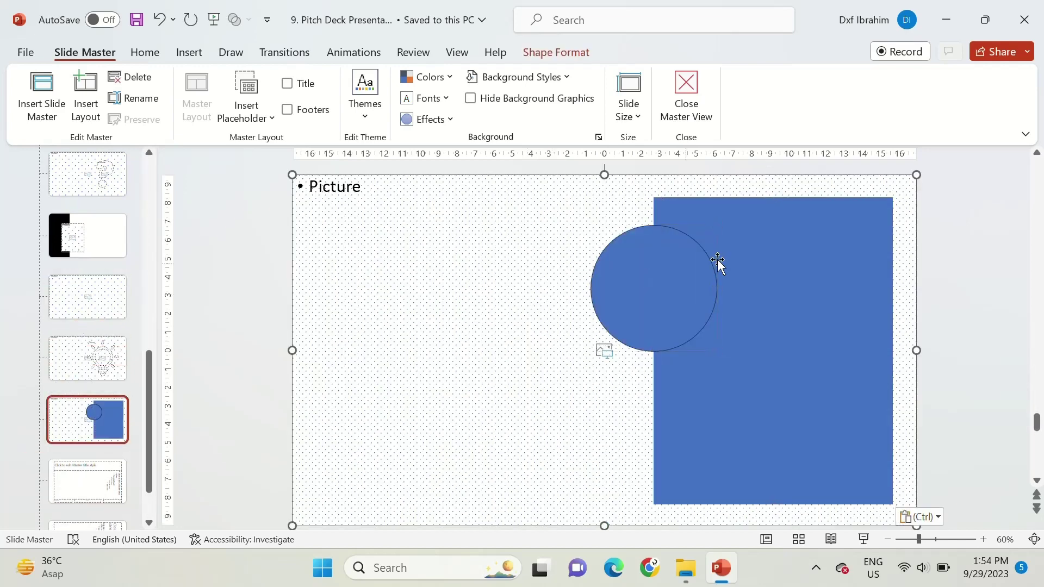
{"action": "left_click", "coordinate": [717, 263]}
{"action": "left_click", "coordinate": [561, 52]}
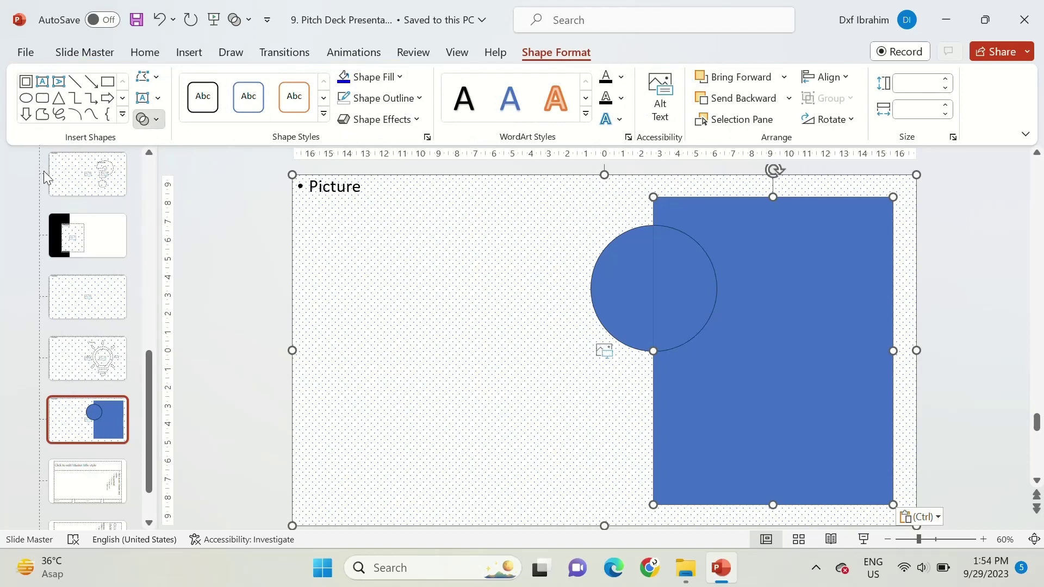
{"action": "left_click", "coordinate": [150, 118]}
{"action": "left_click", "coordinate": [179, 211]}
{"action": "mouse_move", "coordinate": [736, 236]}
{"action": "left_mouse_down"}
{"action": "mouse_move", "coordinate": [759, 269]}
{"action": "mouse_move", "coordinate": [674, 257]}
{"action": "left_mouse_up"}
{"action": "right_click", "coordinate": [674, 256]}
{"action": "key", "text": "Escape"}
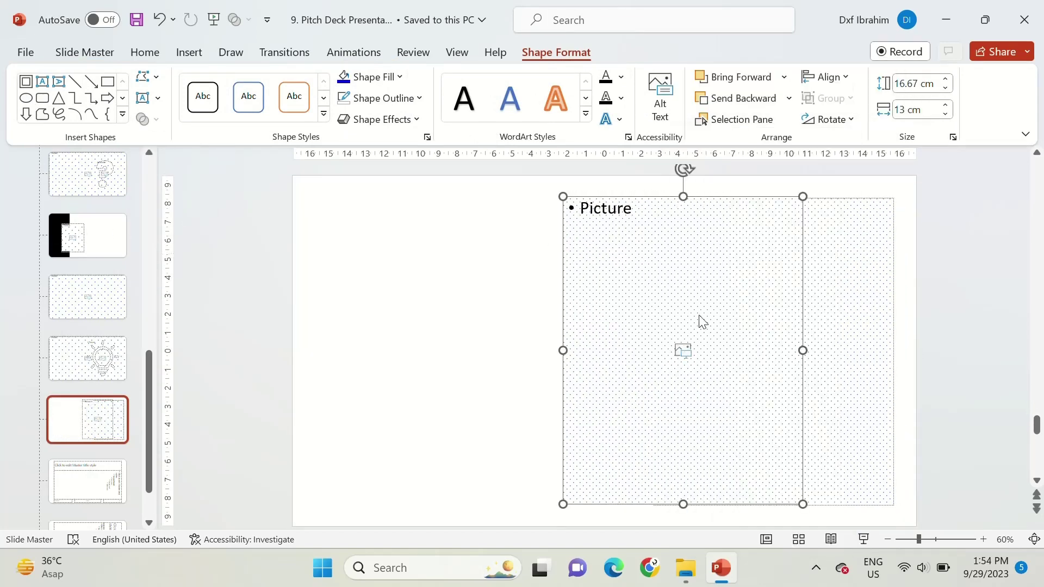
- Arrange the placeholders so the rectangle sits behind the circle placeholder
{"action": "left_click", "coordinate": [669, 272], "text": "shift"}
{"action": "left_click", "coordinate": [148, 119]}
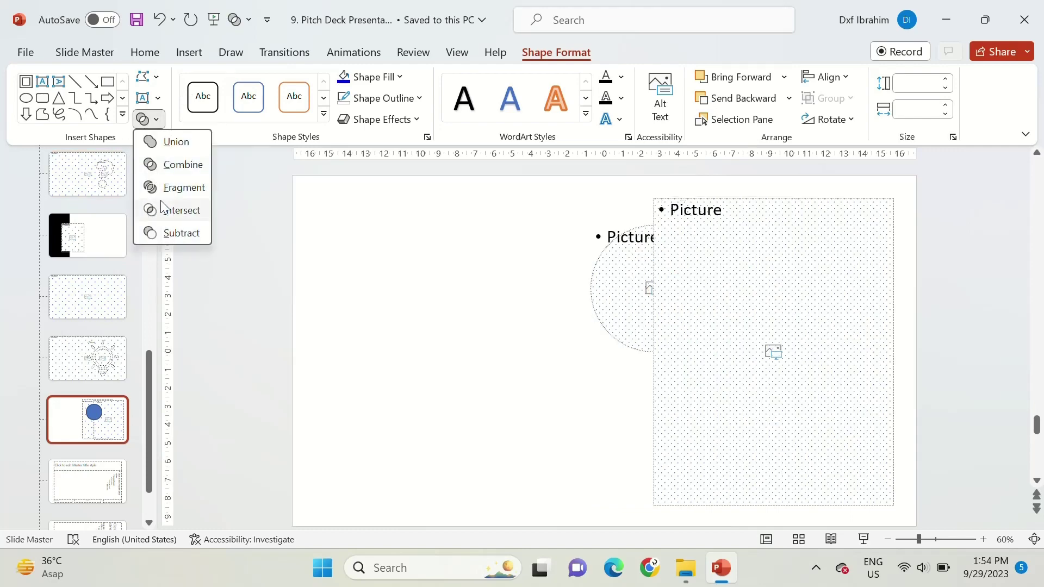
{"action": "key", "text": "Escape"}
{"action": "left_click", "coordinate": [419, 252]}
{"action": "right_click", "coordinate": [814, 234]}
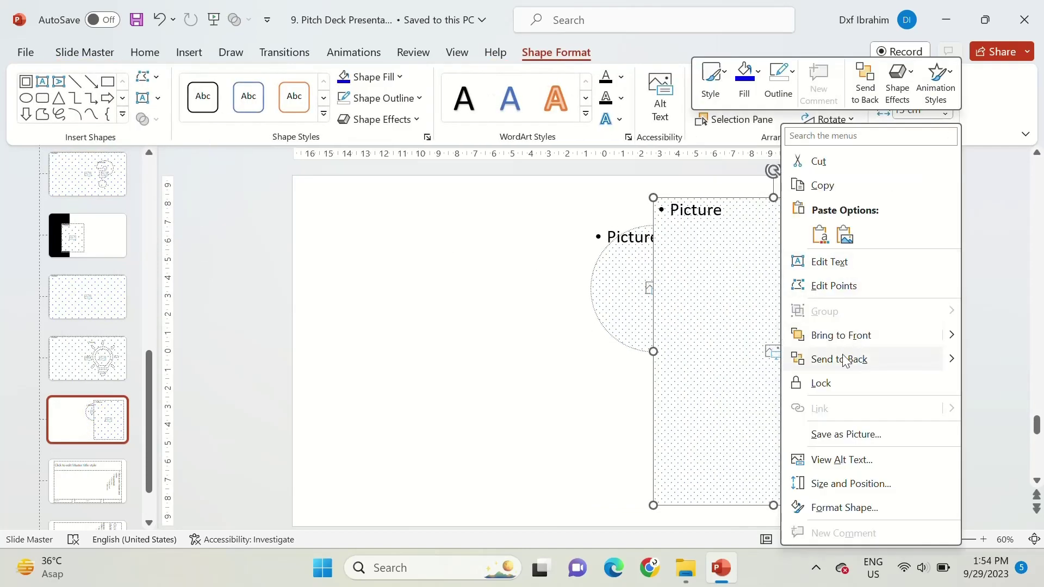
{"action": "left_click", "coordinate": [843, 360]}
{"action": "left_click", "coordinate": [536, 235]}
- Close Slide Master and apply the 4_Picture with Caption layout to slide 5
{"action": "left_click", "coordinate": [684, 93]}
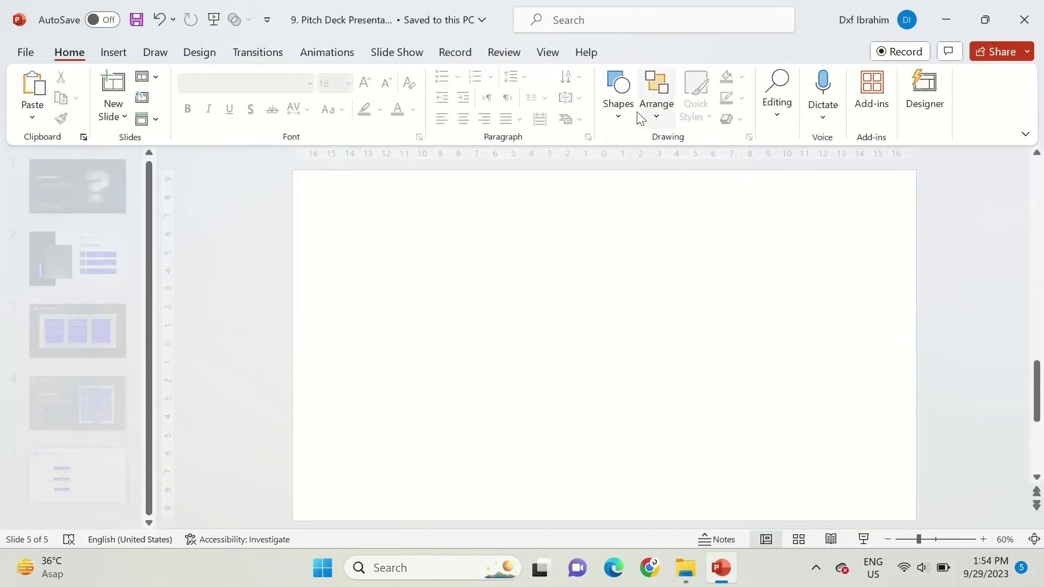
{"action": "left_click", "coordinate": [147, 82]}
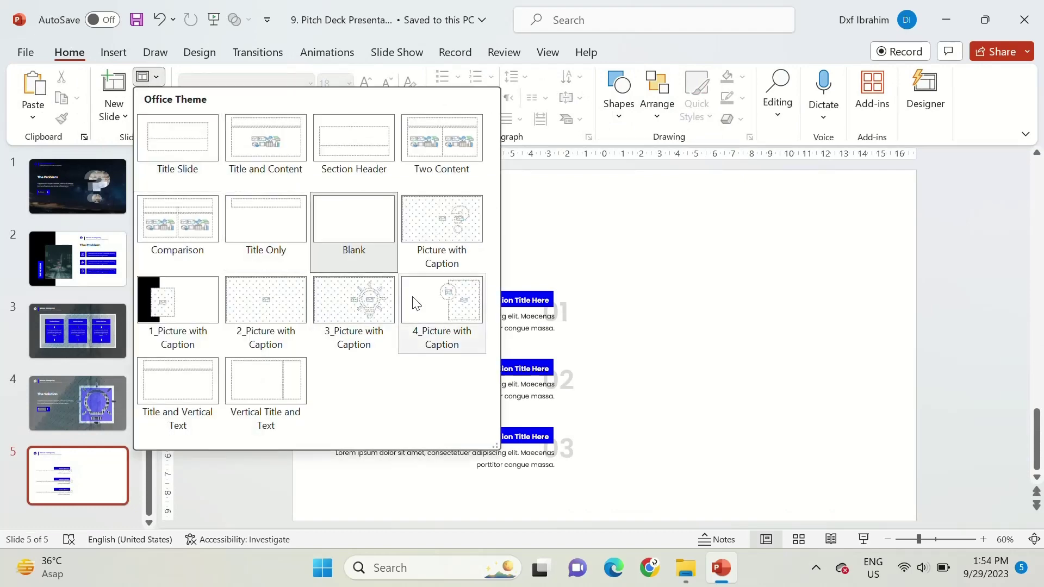
{"action": "left_click", "coordinate": [462, 289]}
{"action": "left_click", "coordinate": [733, 408]}
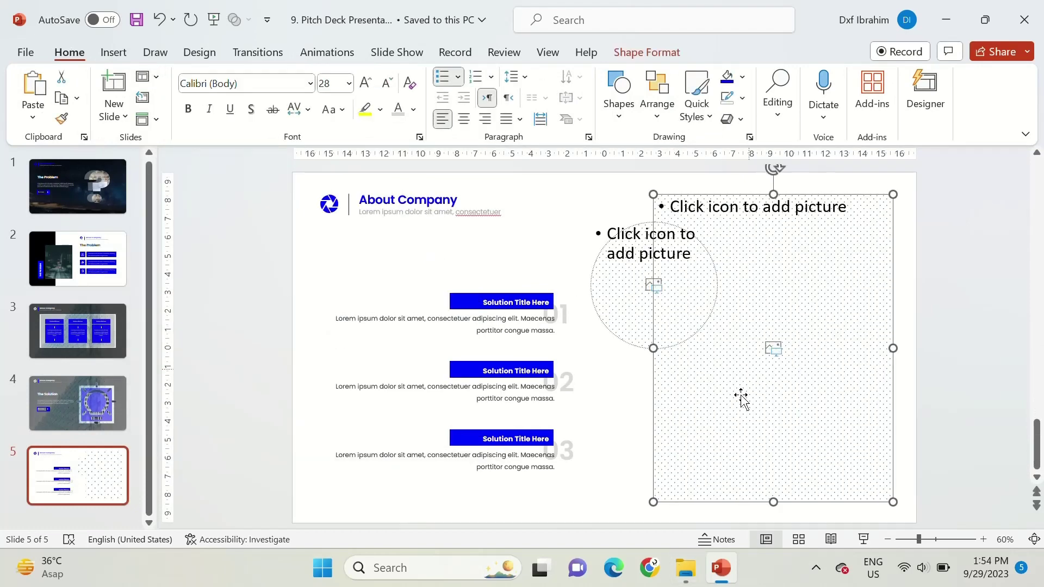
{"action": "left_click", "coordinate": [686, 568]}
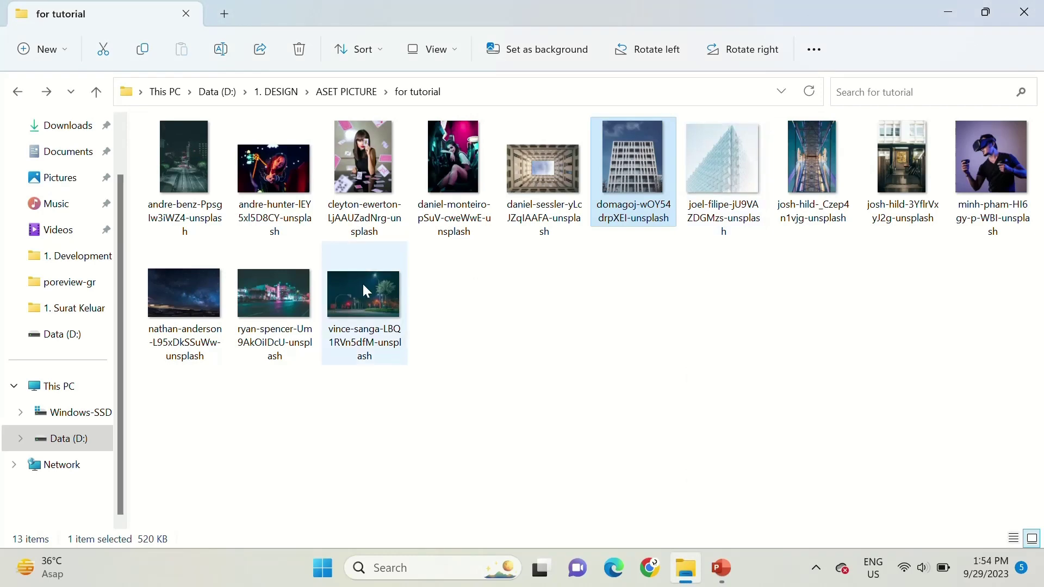
- Fill the rectangle with the courtyard building photo and the circle with the neon street photo
{"action": "mouse_move", "coordinate": [358, 286]}
{"action": "left_mouse_down"}
{"action": "mouse_move", "coordinate": [722, 577]}
{"action": "mouse_move", "coordinate": [736, 466]}
{"action": "left_mouse_up"}
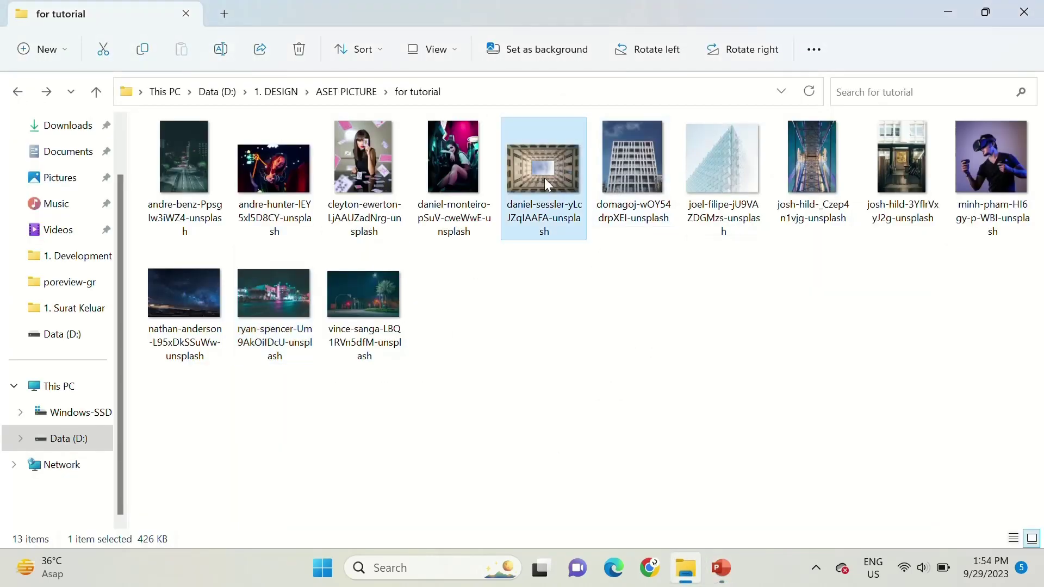
{"action": "mouse_move", "coordinate": [542, 169]}
{"action": "left_mouse_down"}
{"action": "mouse_move", "coordinate": [709, 548]}
{"action": "mouse_move", "coordinate": [788, 426]}
{"action": "left_mouse_up"}
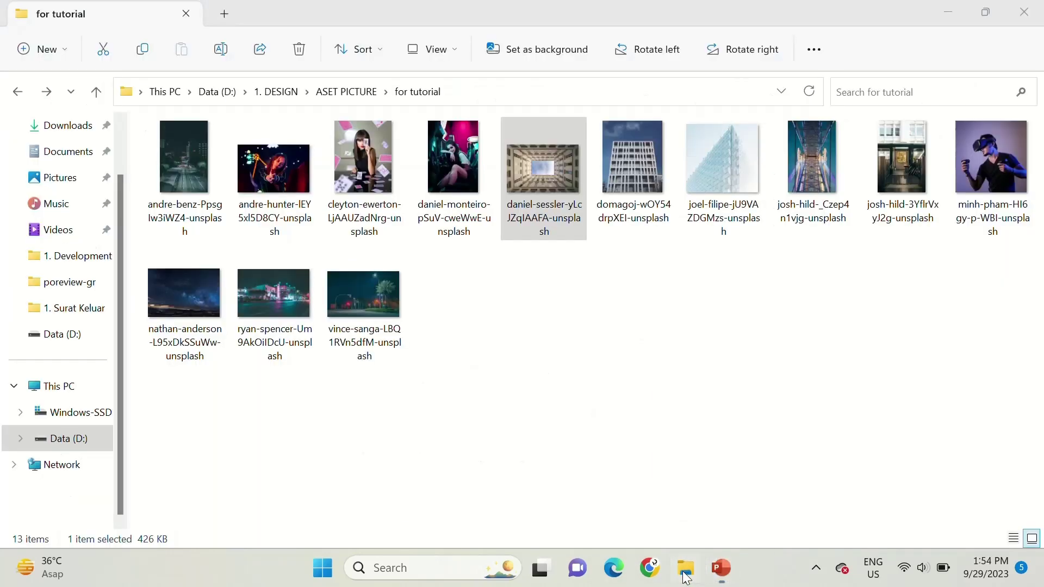
{"action": "mouse_move", "coordinate": [295, 294]}
{"action": "left_mouse_down"}
{"action": "mouse_move", "coordinate": [721, 577]}
{"action": "mouse_move", "coordinate": [652, 283]}
{"action": "left_mouse_up"}
{"action": "left_click", "coordinate": [972, 306]}
{"action": "left_click", "coordinate": [618, 87]}
- Cover the building photo with a blue rectangle overlay at 50% transparency
{"action": "left_click", "coordinate": [613, 266]}
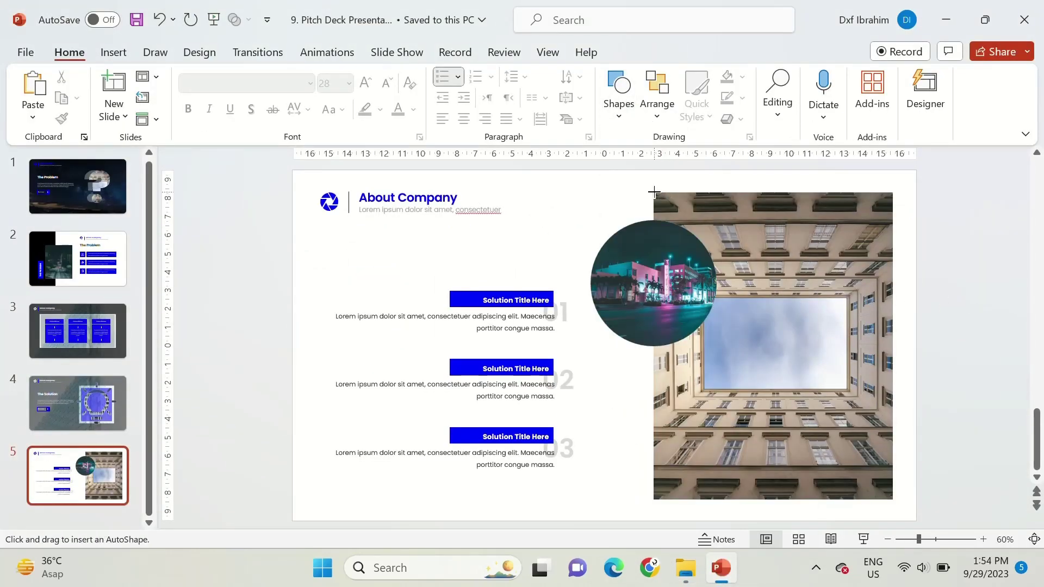
{"action": "mouse_move", "coordinate": [653, 192]}
{"action": "left_mouse_down"}
{"action": "mouse_move", "coordinate": [881, 504]}
{"action": "mouse_move", "coordinate": [892, 501]}
{"action": "left_mouse_up"}
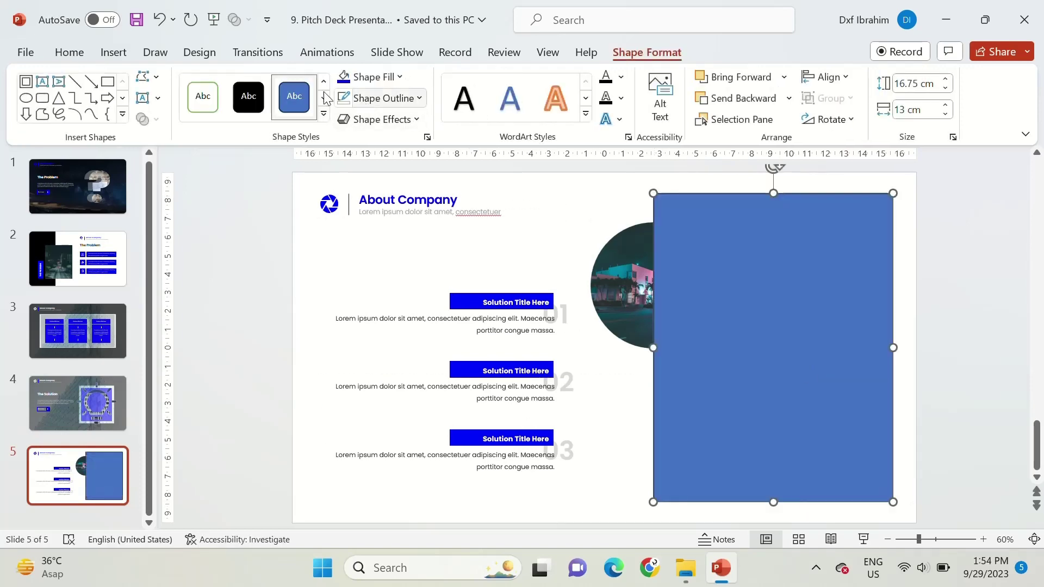
{"action": "right_click", "coordinate": [813, 242]}
{"action": "left_click", "coordinate": [837, 303]}
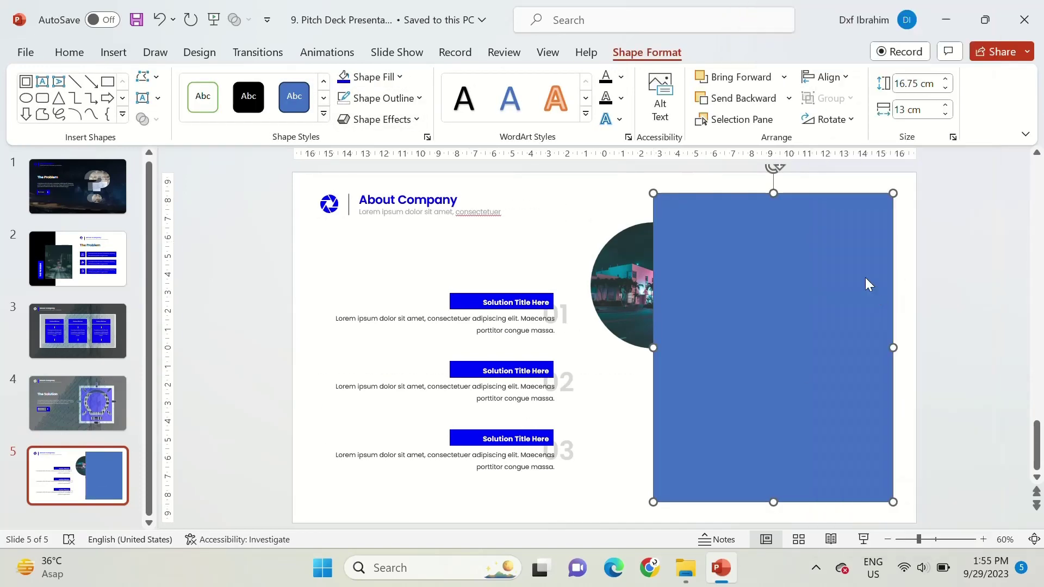
{"action": "left_click", "coordinate": [853, 255]}
{"action": "right_click", "coordinate": [848, 256]}
{"action": "left_click", "coordinate": [880, 291]}
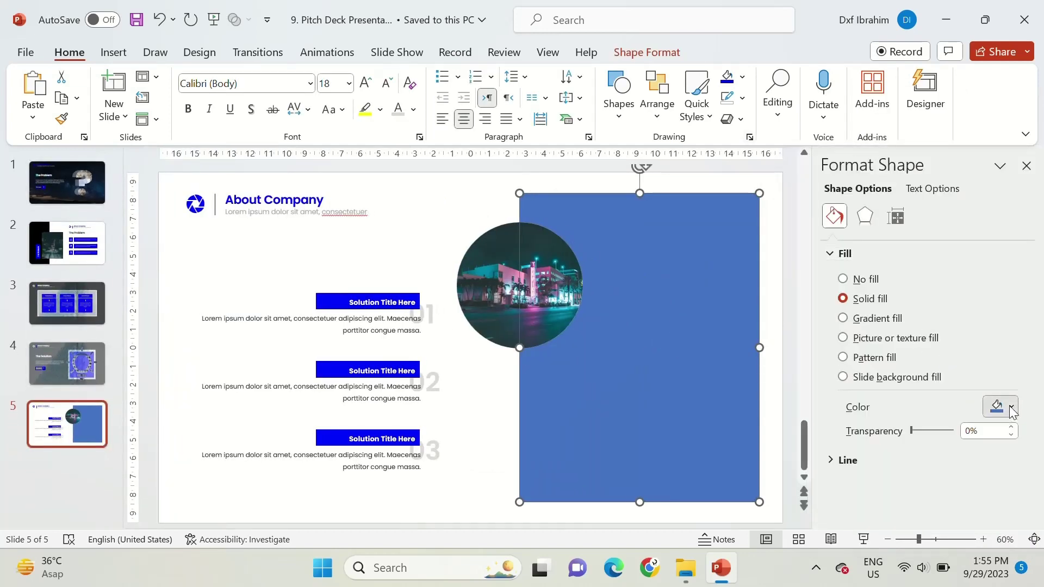
{"action": "left_click", "coordinate": [1011, 409]}
{"action": "left_click", "coordinate": [907, 345]}
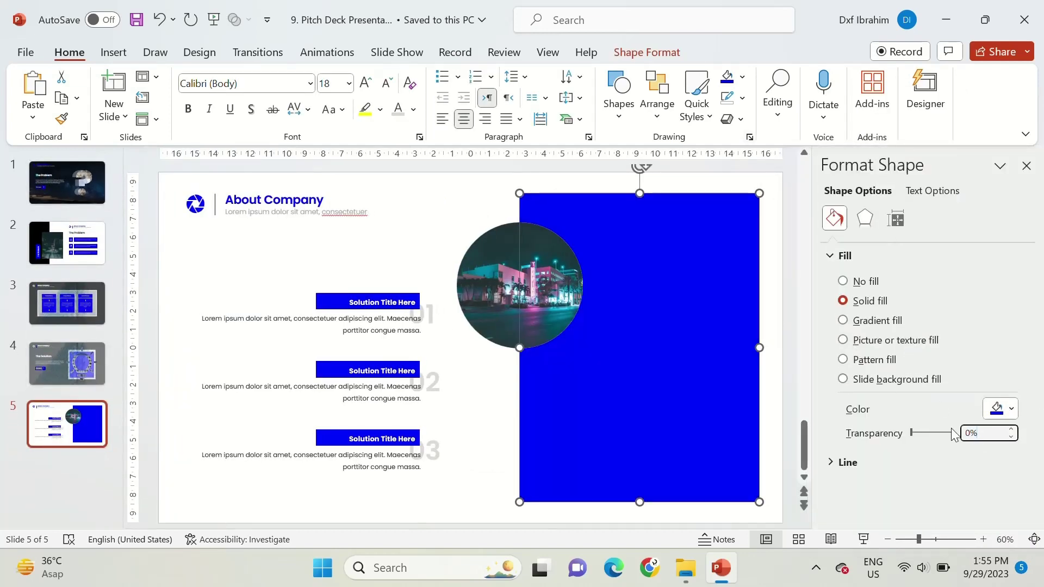
{"action": "type", "text": "50"}
{"action": "key", "text": "Return"}
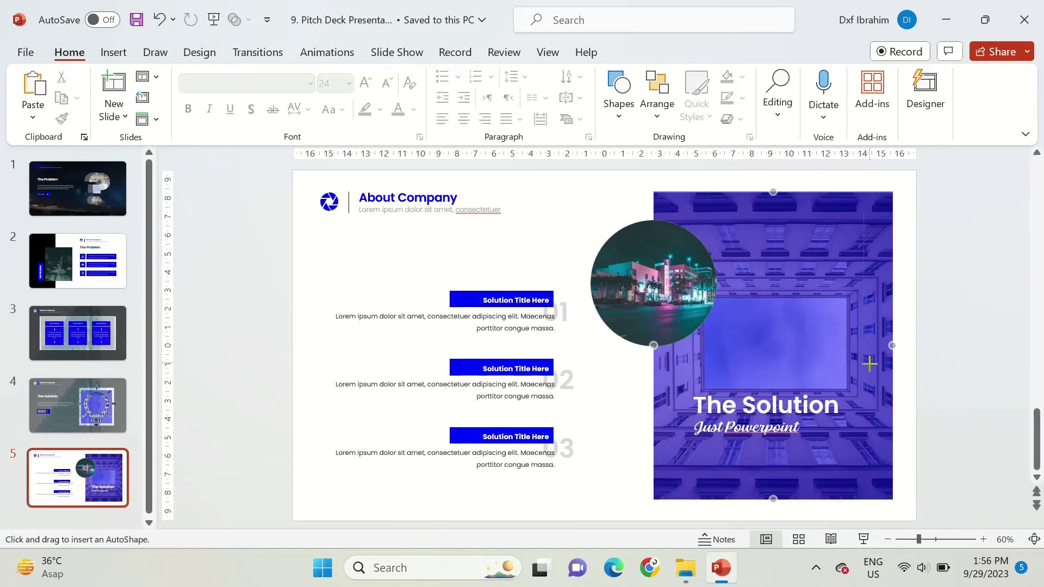
- Draw a coloured vertical line on the overlay's right side, then go to slide 1
{"action": "left_click_drag", "start_coordinate": [864, 278], "coordinate": [864, 367]}
{"action": "left_click", "coordinate": [356, 98]}
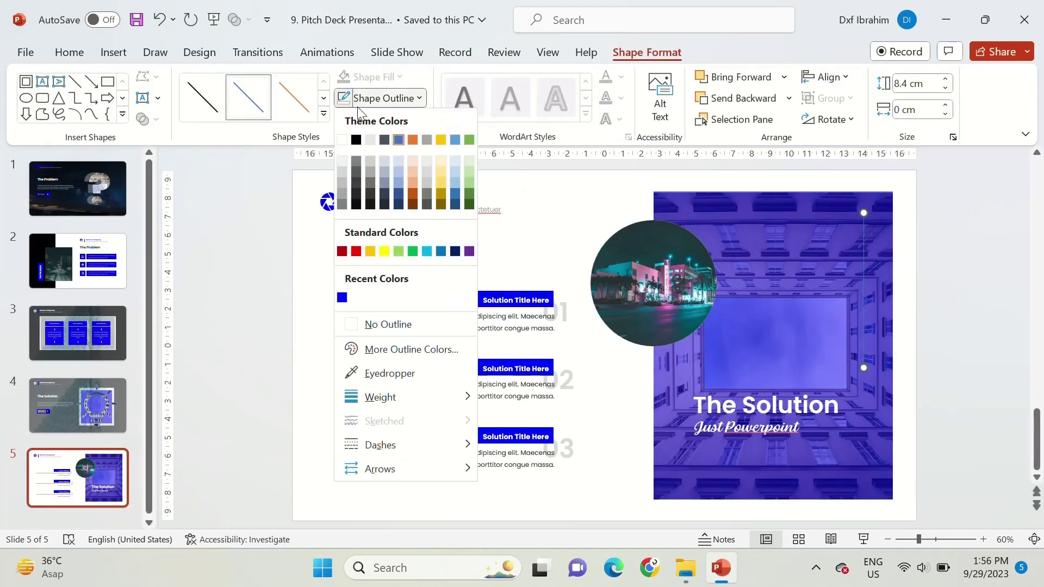
{"action": "left_click", "coordinate": [272, 214]}
{"action": "left_click", "coordinate": [270, 217]}
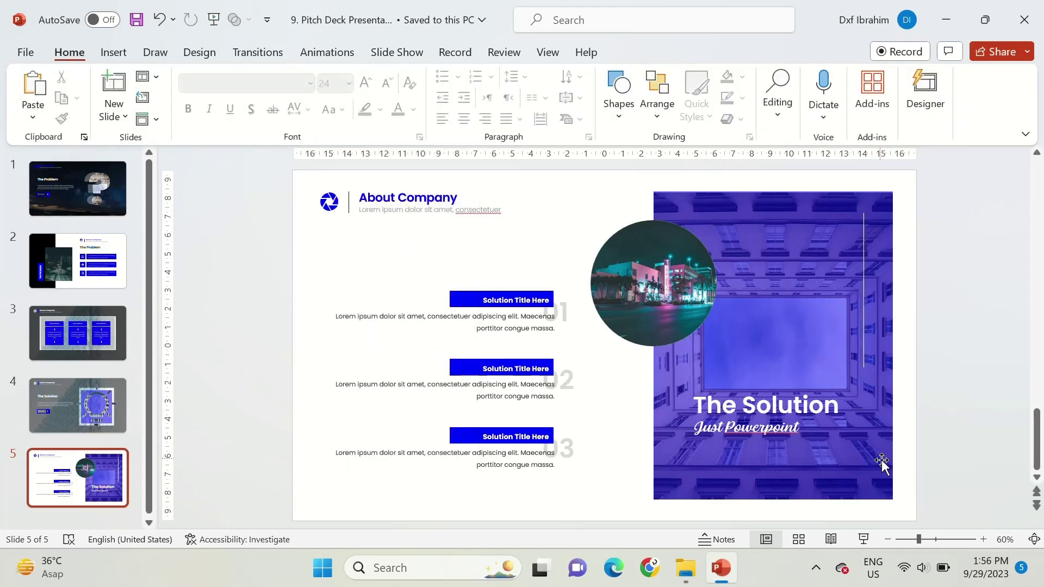
{"action": "left_click", "coordinate": [50, 195]}
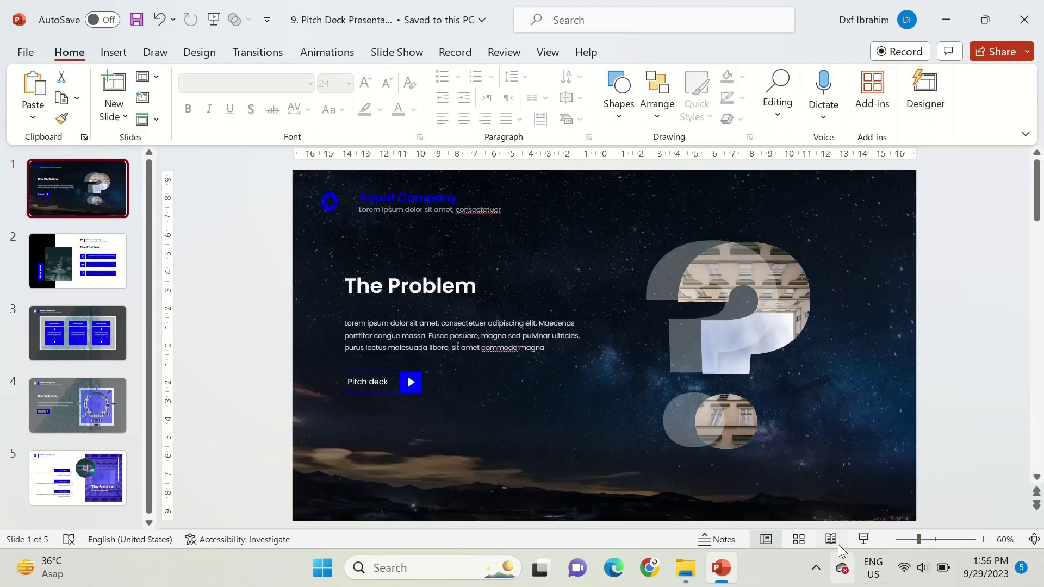
- Run the full-screen slide show from slide 1 and advance to The Solution slide
{"action": "left_click", "coordinate": [862, 539]}
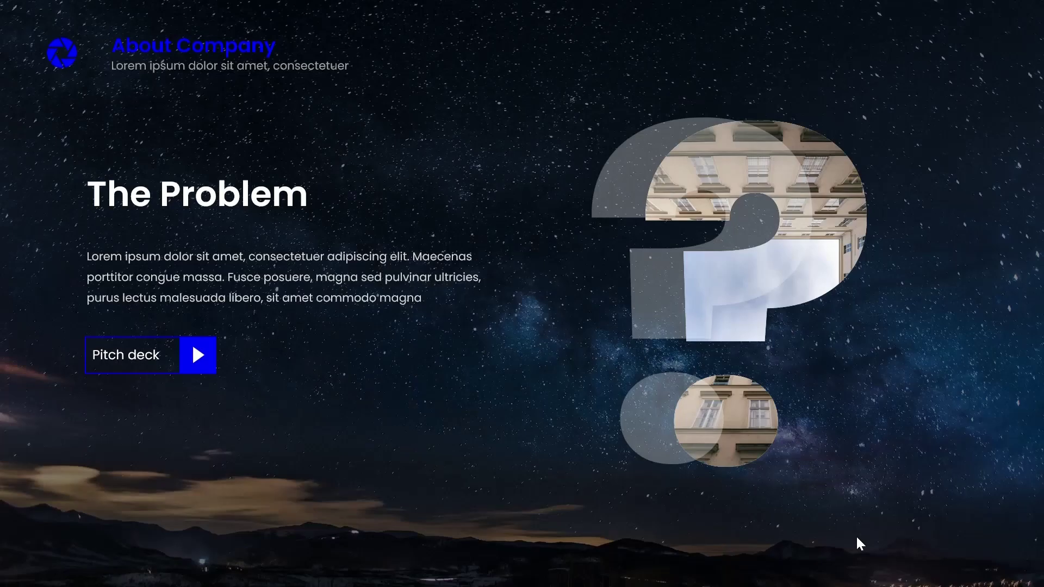
{"action": "left_click", "coordinate": [856, 537]}
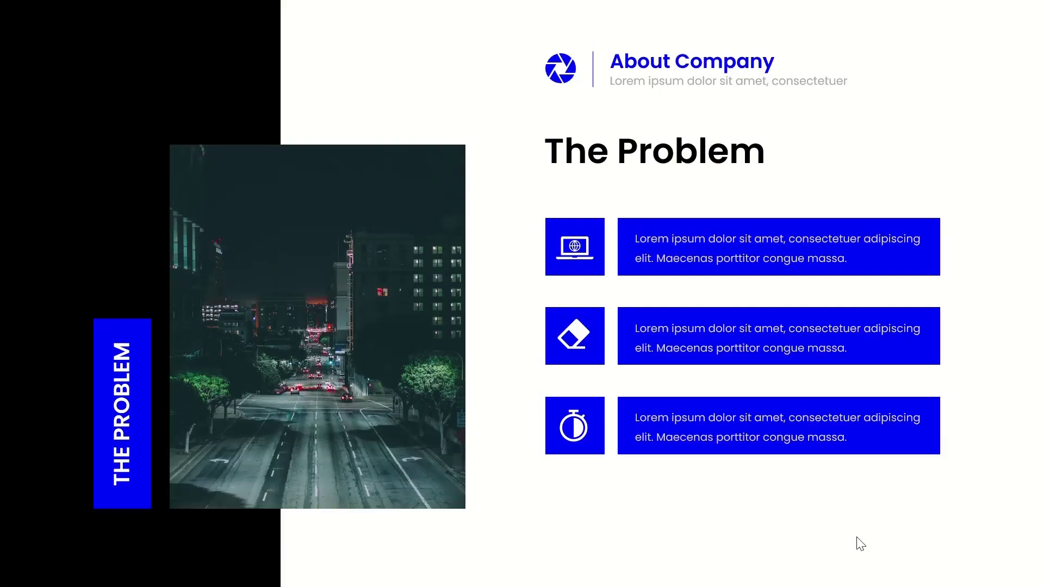
{"action": "left_click", "coordinate": [857, 537]}
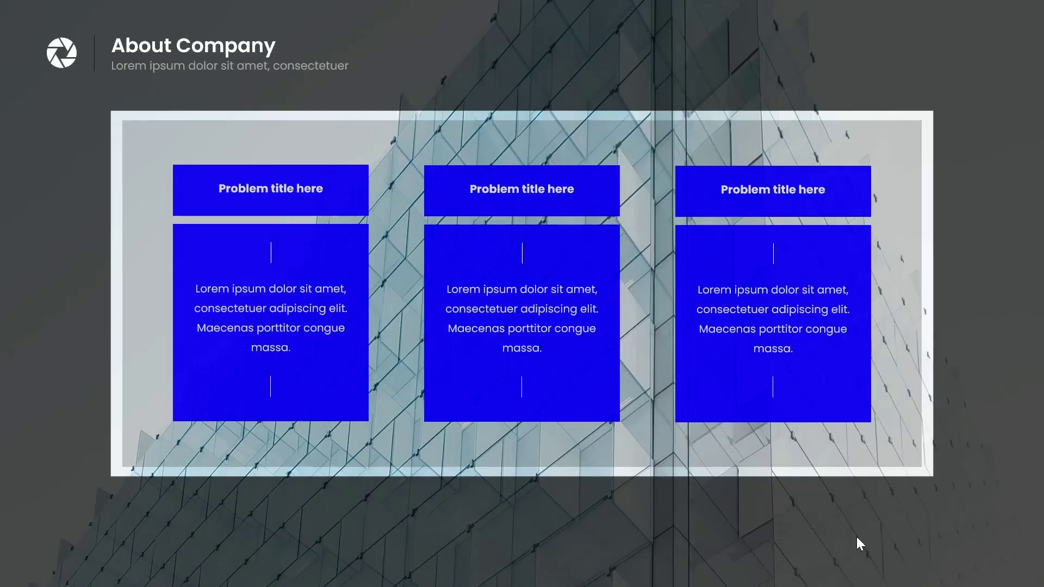
{"action": "left_click", "coordinate": [857, 537]}
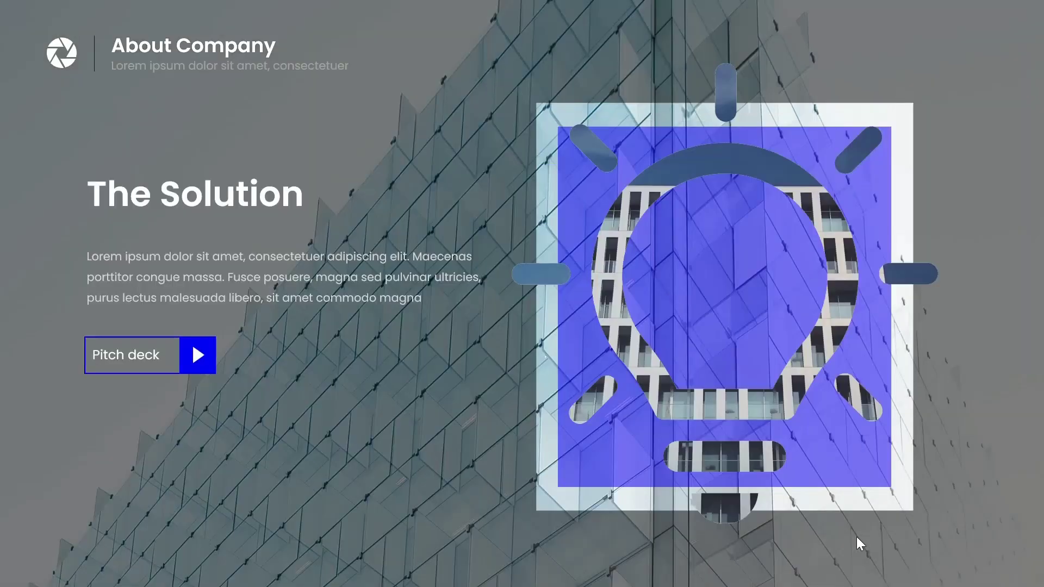